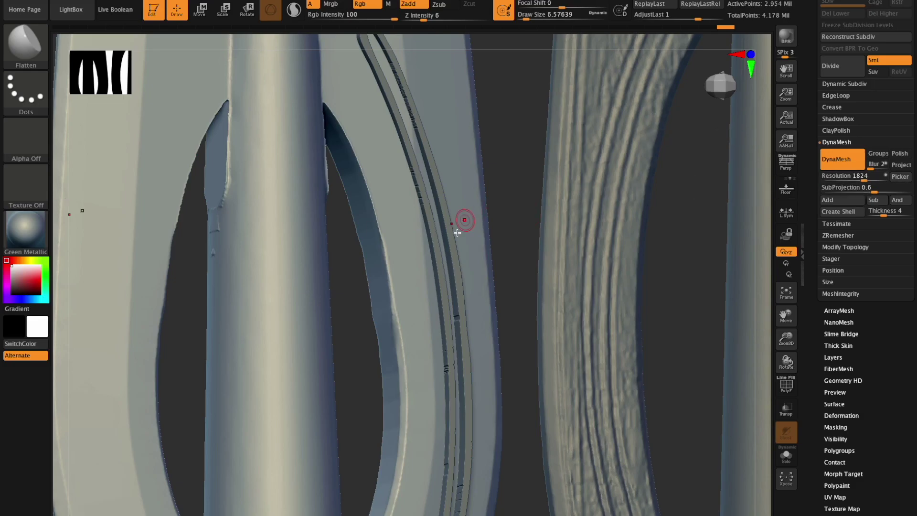
Step: Reduce the brush draw size to about 5 and flatten the rough edge of the oval cutout beside the plain spear's shaft
{"action": "left_click_drag", "start_coordinate": [531, 17], "coordinate": [523, 16]}
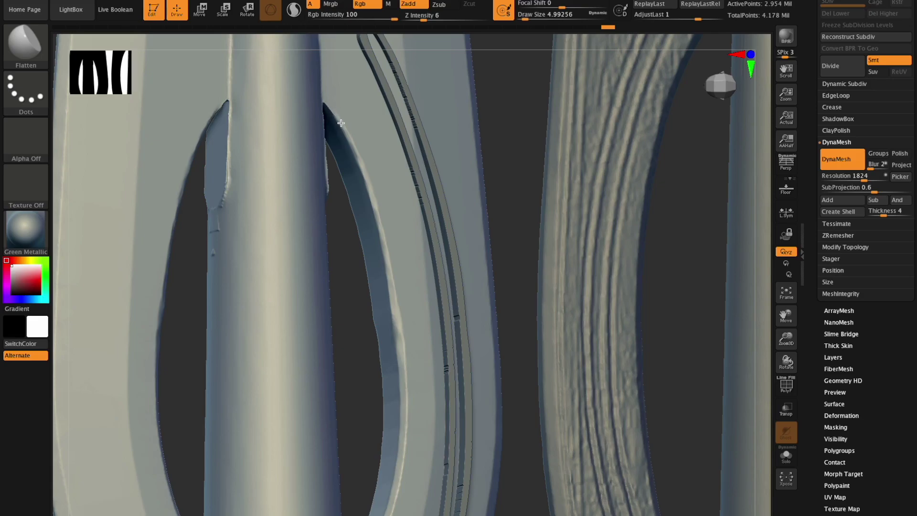
{"action": "left_click_drag", "start_coordinate": [331, 107], "coordinate": [322, 123]}
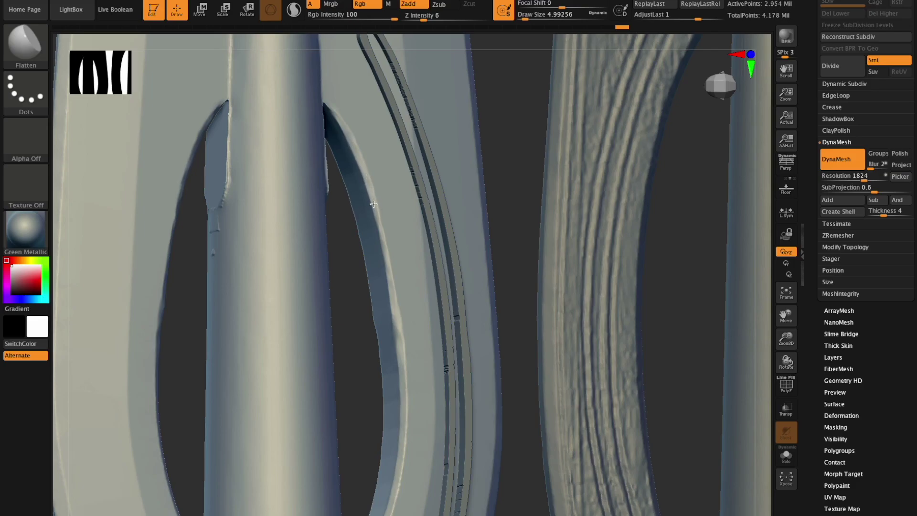
{"action": "left_click_drag", "start_coordinate": [377, 215], "coordinate": [382, 229]}
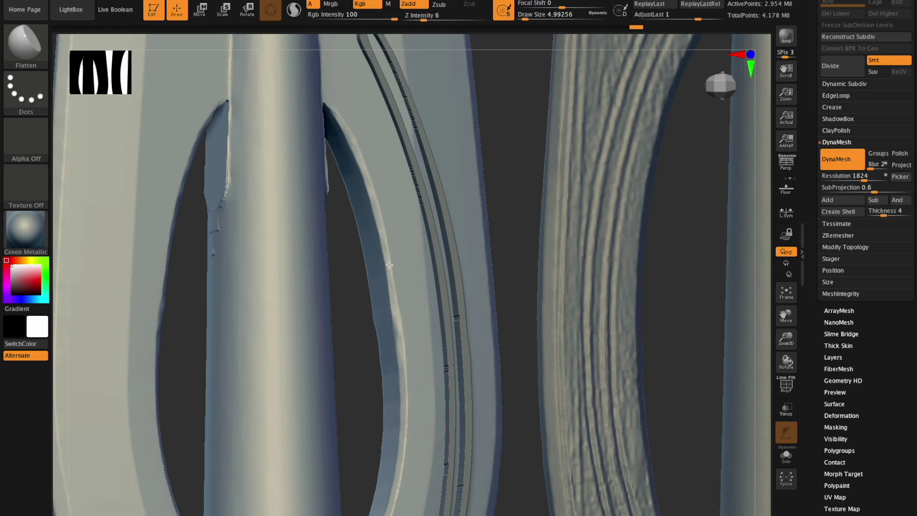
{"action": "left_click_drag", "start_coordinate": [783, 356], "coordinate": [812, 353]}
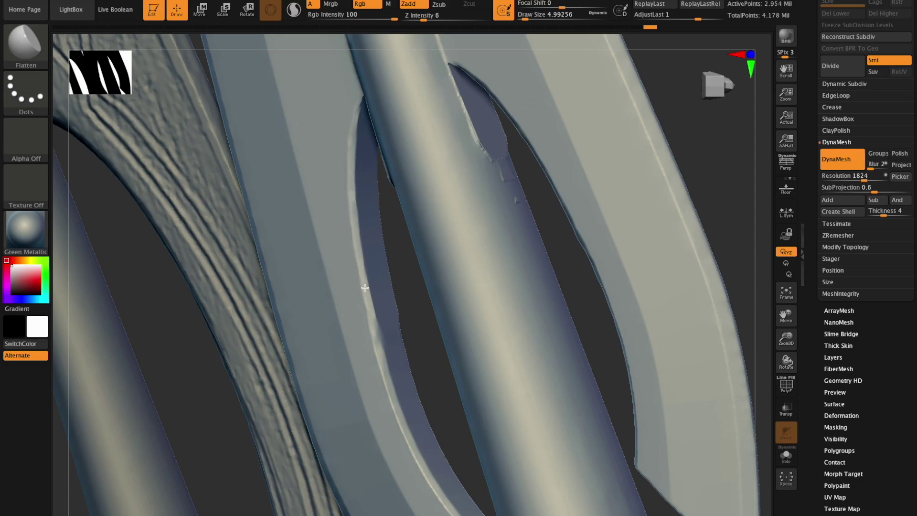
{"action": "mouse_move", "coordinate": [369, 302]}
{"action": "left_mouse_down"}
{"action": "mouse_move", "coordinate": [394, 351]}
{"action": "mouse_move", "coordinate": [377, 339]}
{"action": "left_mouse_up"}
Step: Hide the Rohanextrude, EomerSpear1 and EowynSpear1 subtools, leaving the StandardSpear subtool shown
{"action": "left_click_drag", "start_coordinate": [787, 358], "coordinate": [426, 277]}
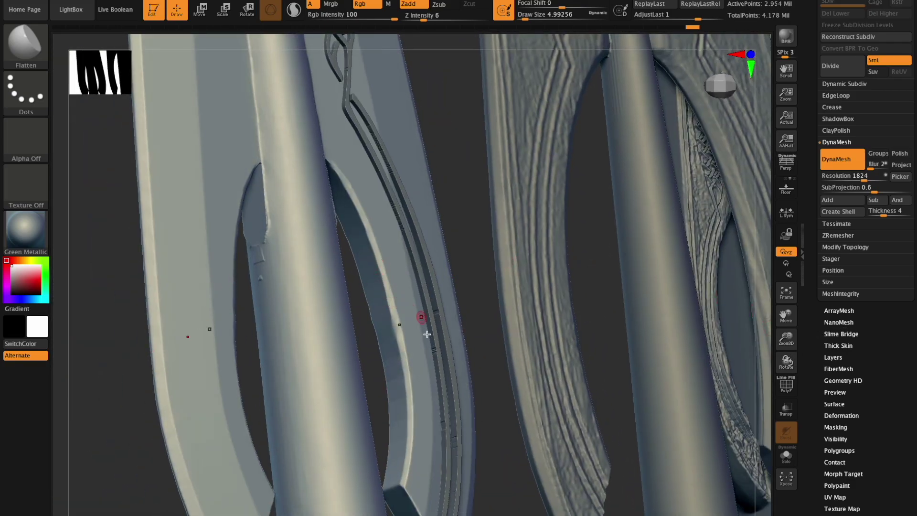
{"action": "left_click_drag", "start_coordinate": [789, 339], "coordinate": [741, 330]}
{"action": "left_click_drag", "start_coordinate": [775, 359], "coordinate": [776, 362]}
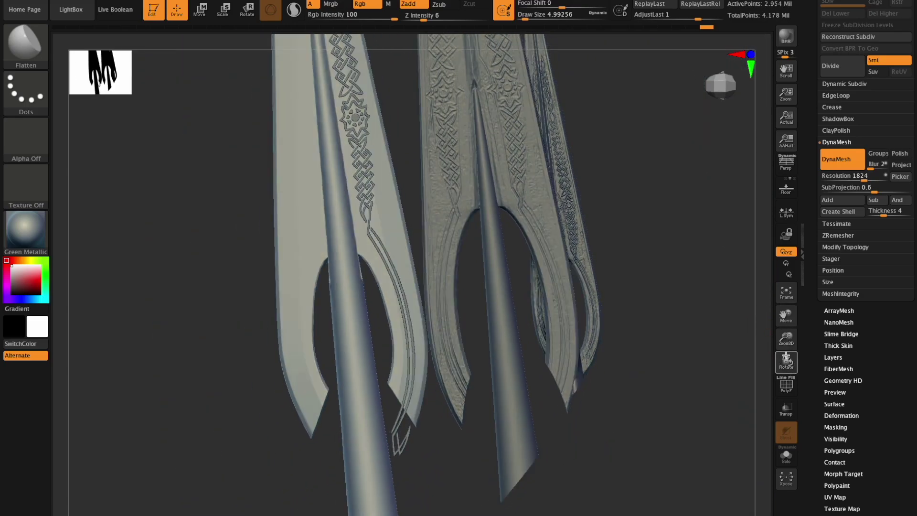
{"action": "left_click_drag", "start_coordinate": [792, 342], "coordinate": [810, 289]}
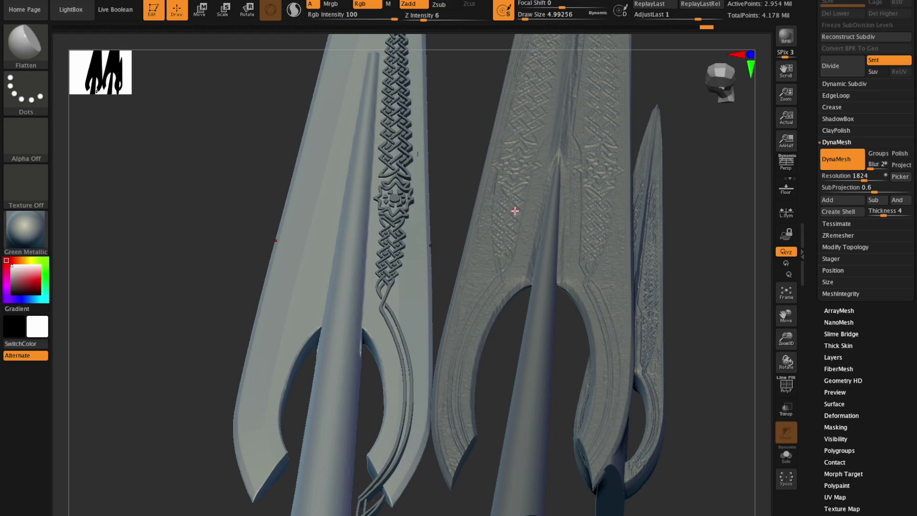
{"action": "left_click_drag", "start_coordinate": [777, 340], "coordinate": [774, 317]}
{"action": "scroll", "coordinate": [874, 71], "scroll_direction": "up", "scroll_amount": 10}
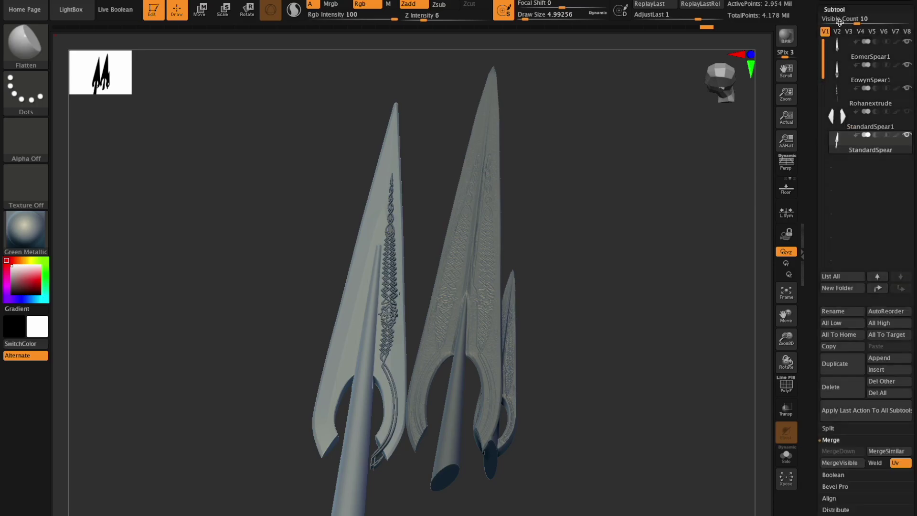
{"action": "left_click", "coordinate": [906, 53]}
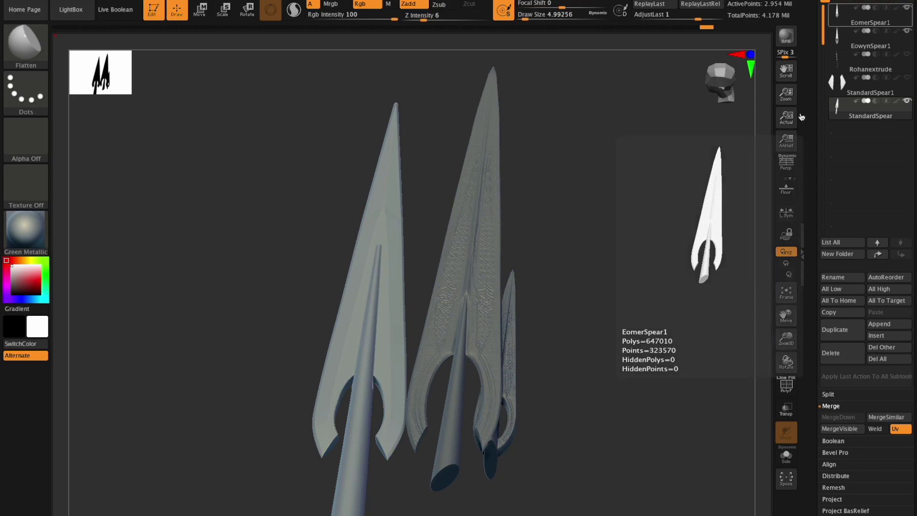
{"action": "left_click", "coordinate": [897, 20]}
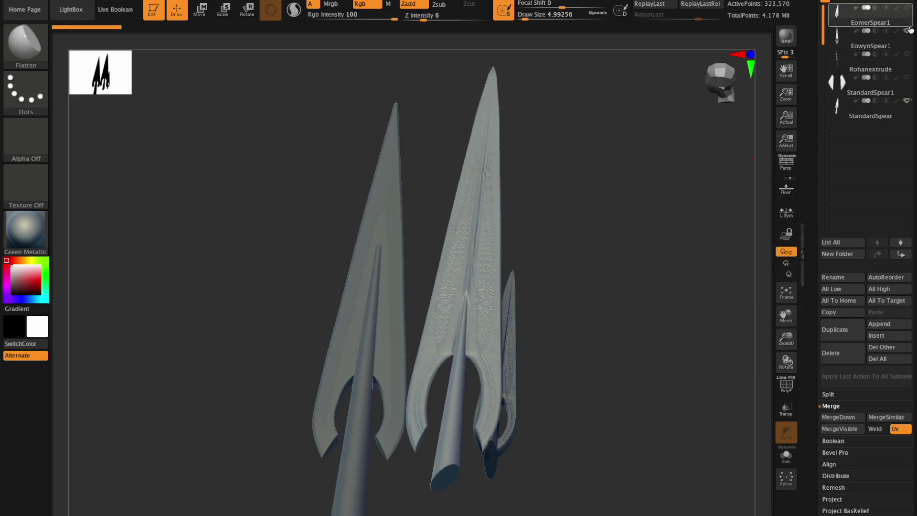
{"action": "left_click", "coordinate": [907, 30]}
Step: Delete the StandardSpear1 subtool containing the two small blade-tip pieces
{"action": "left_click", "coordinate": [891, 111]}
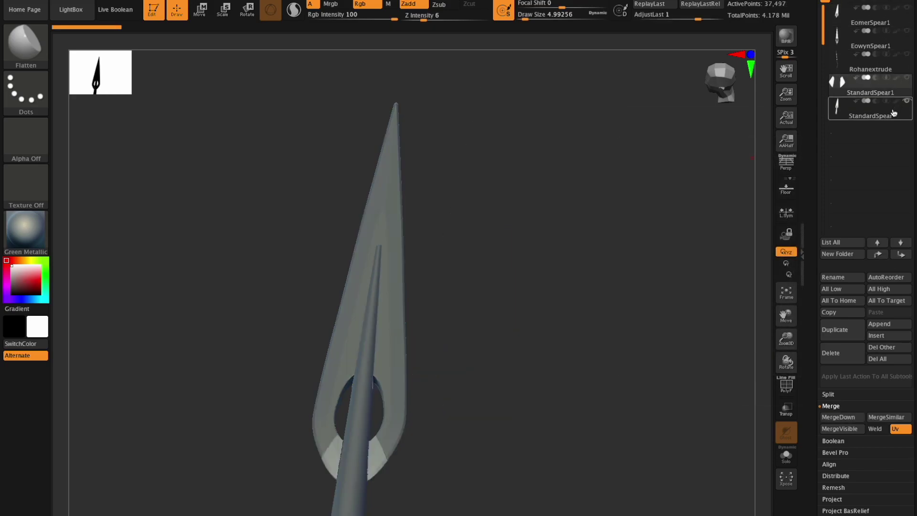
{"action": "left_click", "coordinate": [878, 94]}
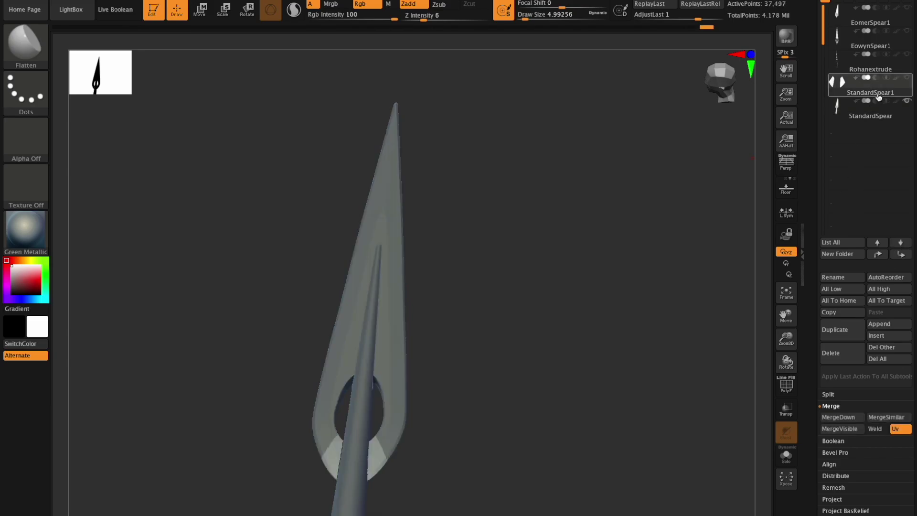
{"action": "mouse_move", "coordinate": [871, 91]}
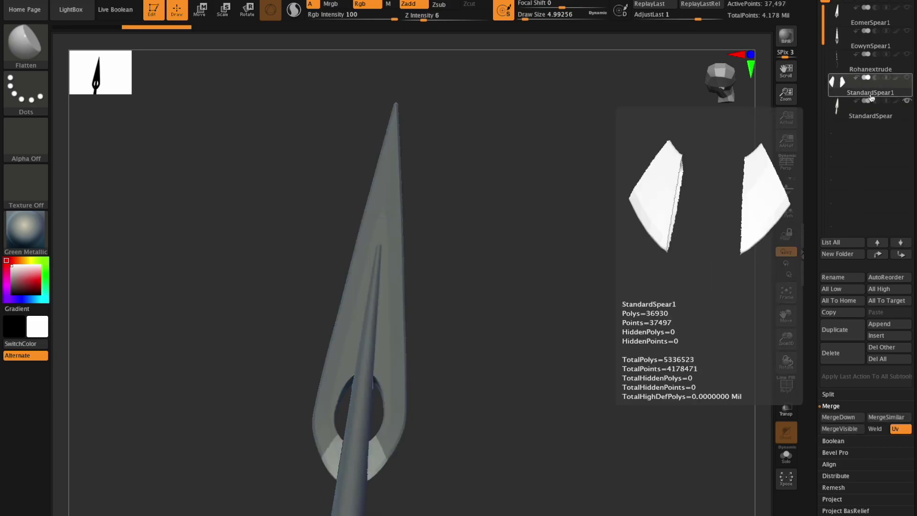
{"action": "left_click", "coordinate": [842, 358]}
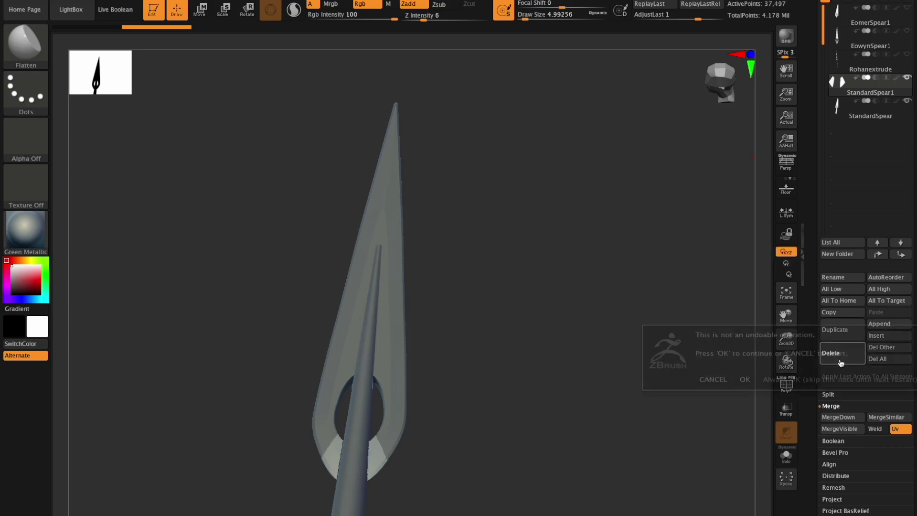
{"action": "left_click", "coordinate": [744, 381]}
Step: Append a Cylinder3D mesh as a new subtool below StandardSpear
{"action": "left_click_drag", "start_coordinate": [784, 366], "coordinate": [795, 341]}
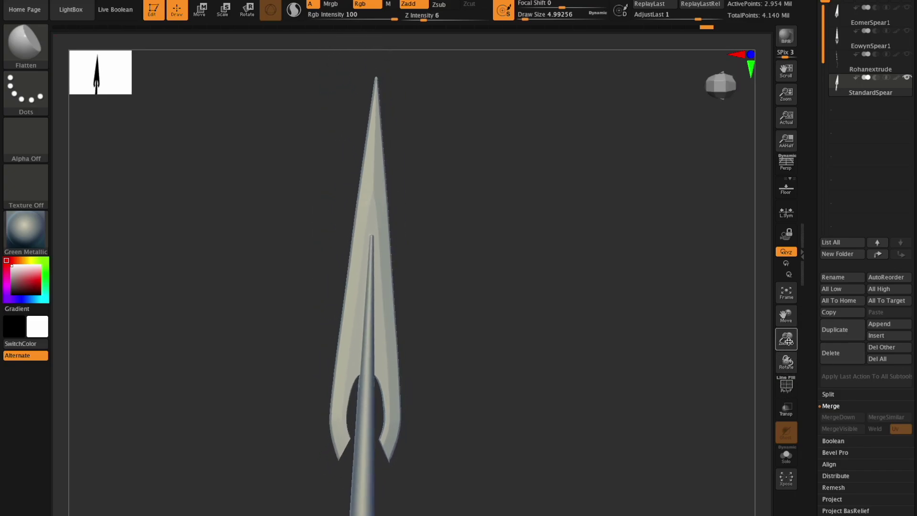
{"action": "left_click", "coordinate": [888, 324]}
{"action": "left_click", "coordinate": [876, 327]}
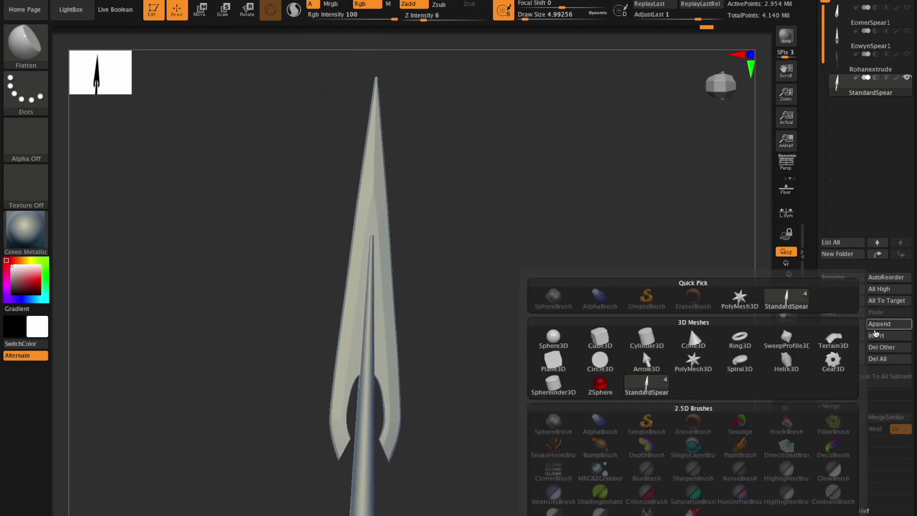
{"action": "left_click", "coordinate": [646, 338]}
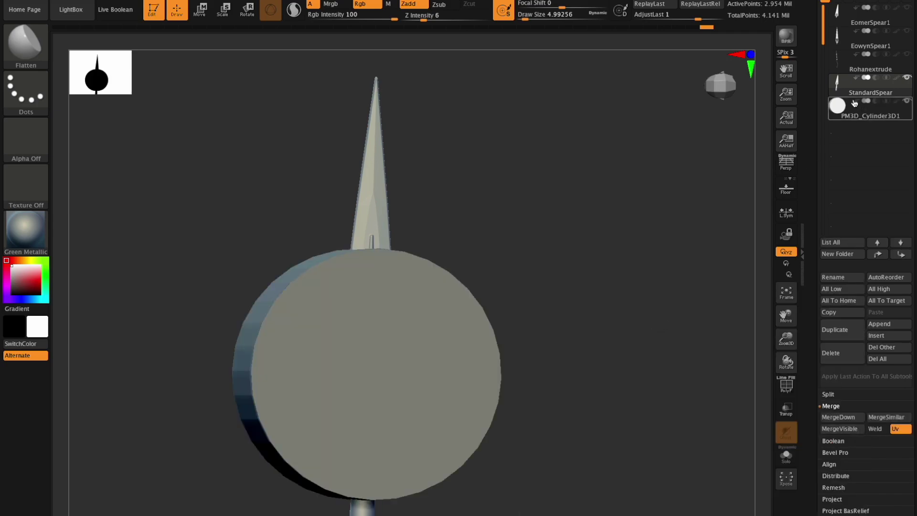
Step: Scale the appended cylinder down to roughly the thickness of the spear's shaft
{"action": "left_click", "coordinate": [843, 108]}
{"action": "left_click", "coordinate": [204, 12]}
{"action": "left_click_drag", "start_coordinate": [795, 361], "coordinate": [787, 362]}
{"action": "left_click_drag", "start_coordinate": [367, 350], "coordinate": [365, 425]}
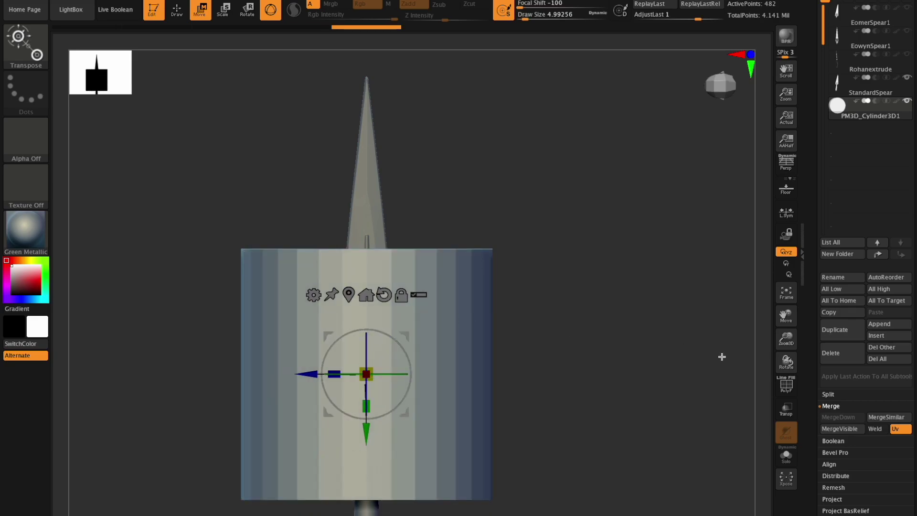
{"action": "left_click_drag", "start_coordinate": [780, 358], "coordinate": [770, 329]}
{"action": "left_click_drag", "start_coordinate": [786, 316], "coordinate": [793, 272]}
{"action": "left_click_drag", "start_coordinate": [379, 298], "coordinate": [385, 502]}
{"action": "left_click_drag", "start_coordinate": [784, 341], "coordinate": [760, 336]}
{"action": "left_click_drag", "start_coordinate": [785, 359], "coordinate": [795, 354]}
{"action": "left_click_drag", "start_coordinate": [379, 267], "coordinate": [286, 286]}
Step: Stretch the cylinder along the shaft's length until it extends past both ends of the spear
{"action": "left_click_drag", "start_coordinate": [786, 362], "coordinate": [794, 357]}
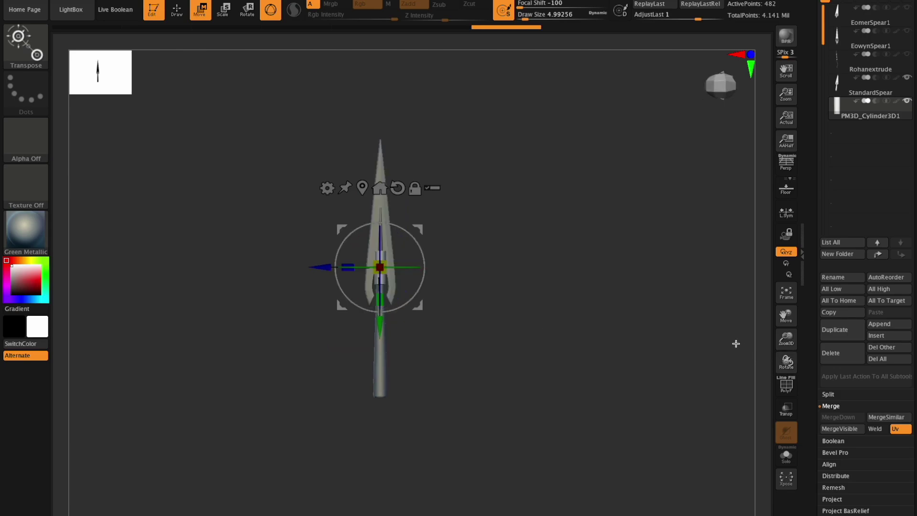
{"action": "left_click_drag", "start_coordinate": [380, 299], "coordinate": [497, 391]}
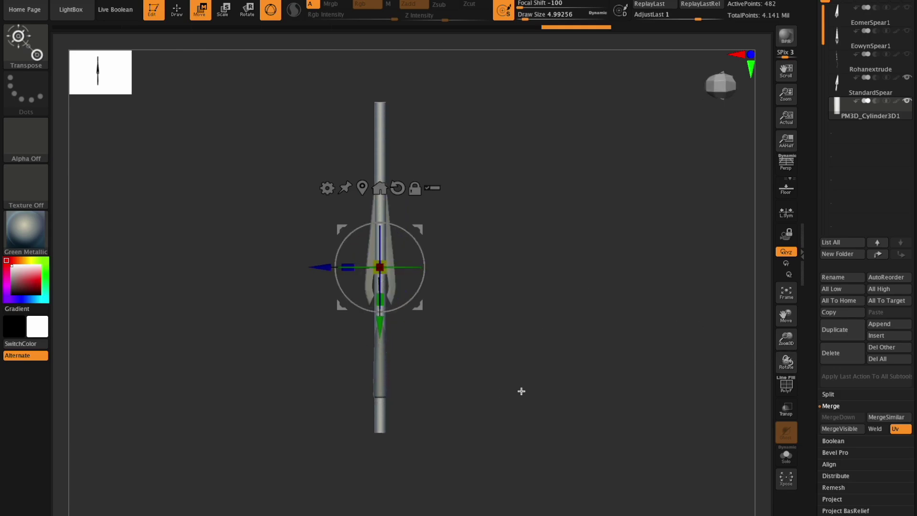
{"action": "left_click_drag", "start_coordinate": [785, 361], "coordinate": [779, 356]}
Step: Divide the cylinder five times to subdivision level 6 and delete its lower subdivision levels
{"action": "left_click_drag", "start_coordinate": [863, 515], "coordinate": [862, 351]}
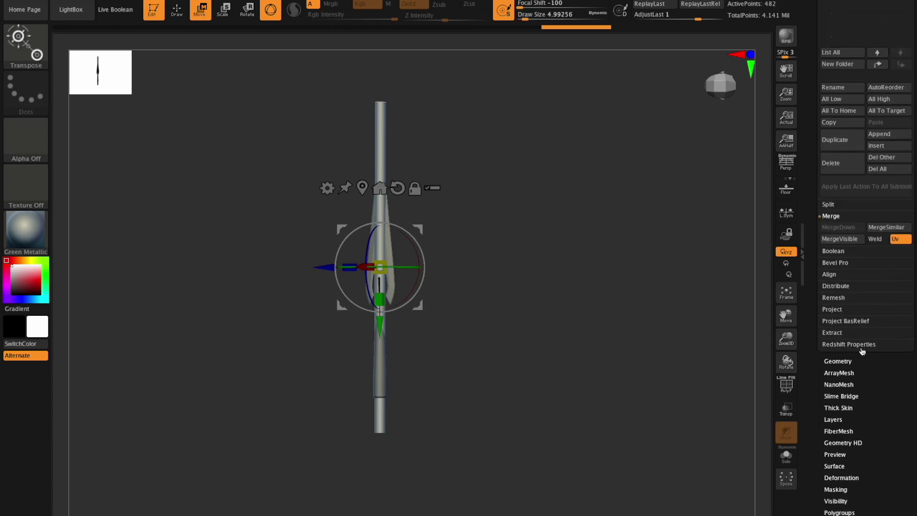
{"action": "left_click", "coordinate": [835, 364]}
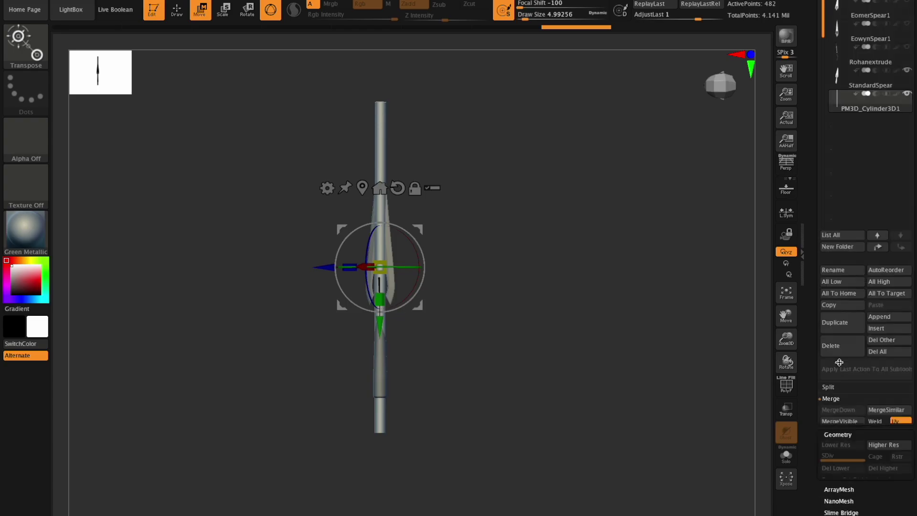
{"action": "left_click", "coordinate": [839, 67]}
{"action": "left_click", "coordinate": [840, 67]}
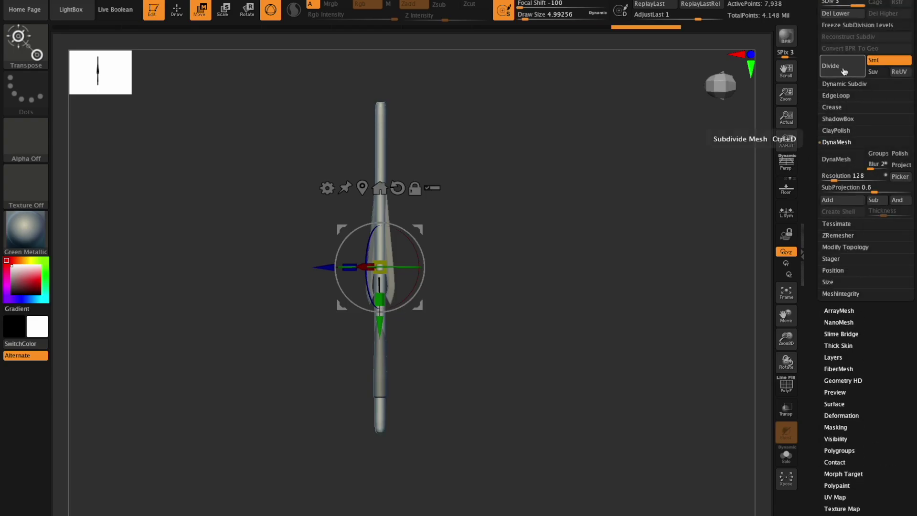
{"action": "left_click", "coordinate": [840, 66]}
{"action": "left_click", "coordinate": [839, 67]}
{"action": "left_click", "coordinate": [839, 67]}
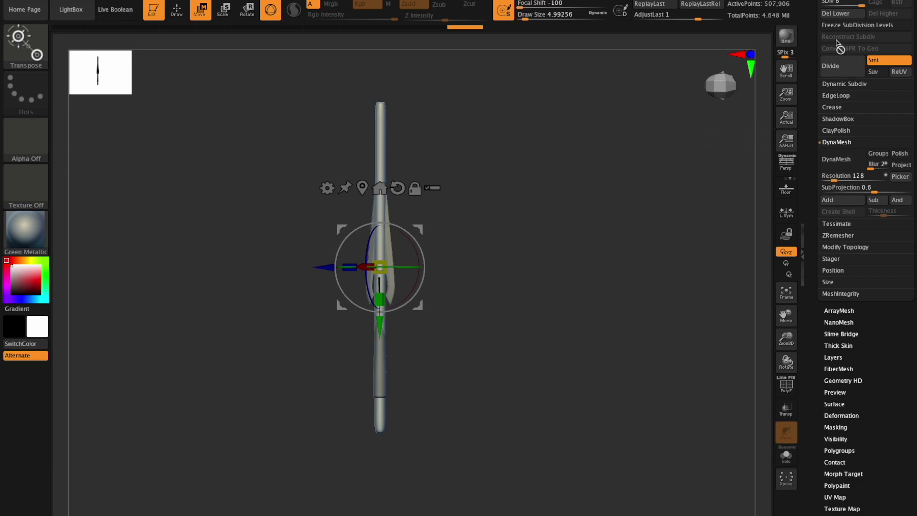
{"action": "left_click", "coordinate": [839, 13]}
Step: Move the cylinder out of the spear's centre so it runs in front of the shaft, offset to one side
{"action": "left_click_drag", "start_coordinate": [381, 265], "coordinate": [377, 270]}
{"action": "mouse_move", "coordinate": [786, 362]}
{"action": "left_mouse_down"}
{"action": "mouse_move", "coordinate": [795, 315]}
{"action": "mouse_move", "coordinate": [786, 356]}
{"action": "left_mouse_up"}
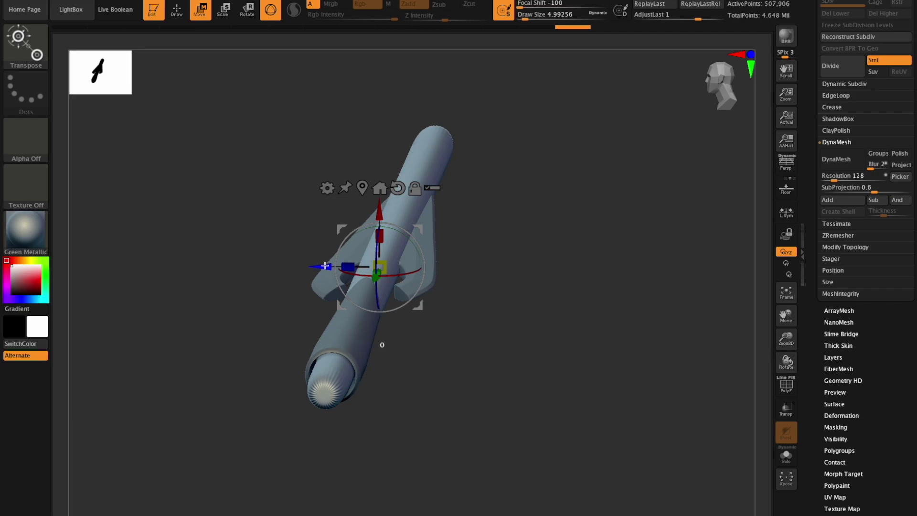
{"action": "left_click_drag", "start_coordinate": [379, 206], "coordinate": [377, 171]}
{"action": "left_click_drag", "start_coordinate": [314, 231], "coordinate": [337, 231]}
{"action": "mouse_move", "coordinate": [777, 356]}
{"action": "left_mouse_down"}
{"action": "mouse_move", "coordinate": [786, 361]}
{"action": "mouse_move", "coordinate": [788, 344]}
{"action": "mouse_move", "coordinate": [786, 367]}
{"action": "left_mouse_up"}
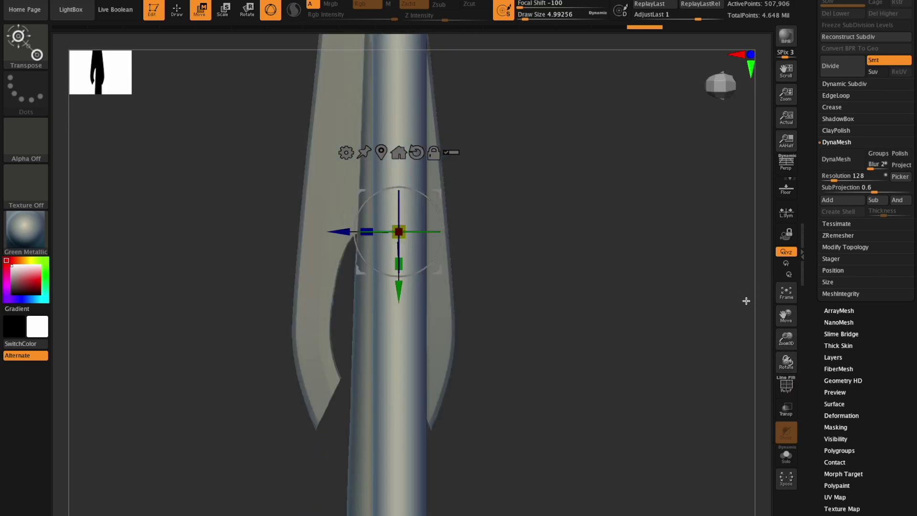
{"action": "left_click_drag", "start_coordinate": [765, 328], "coordinate": [767, 327]}
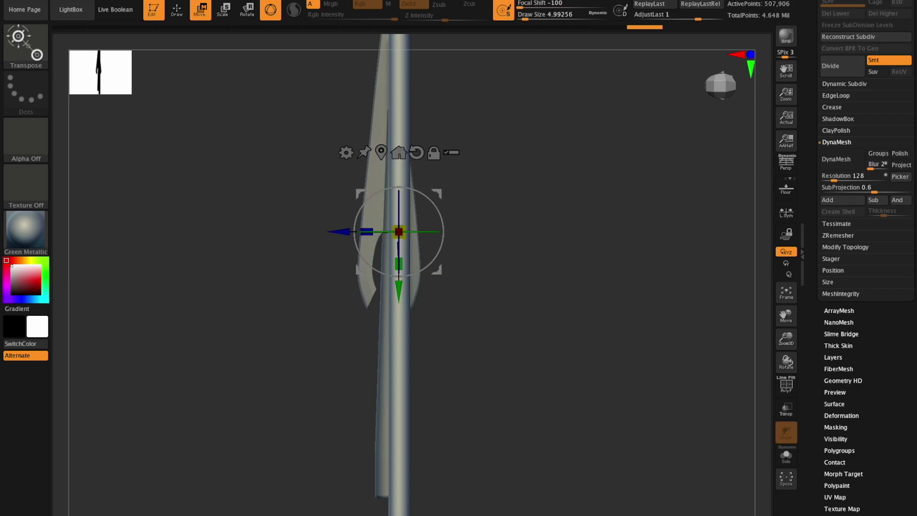
{"action": "left_click_drag", "start_coordinate": [784, 312], "coordinate": [797, 359]}
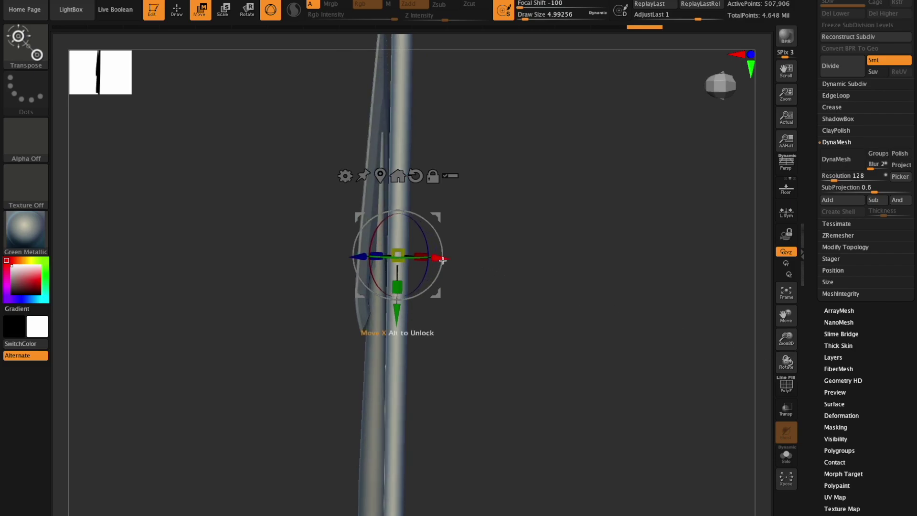
Step: Tilt the cylinder slightly and shift it so it follows the tapered side of the spear's shaft
{"action": "left_click_drag", "start_coordinate": [442, 259], "coordinate": [438, 258]}
{"action": "mouse_move", "coordinate": [784, 360]}
{"action": "left_mouse_down"}
{"action": "mouse_move", "coordinate": [768, 353]}
{"action": "mouse_move", "coordinate": [793, 361]}
{"action": "left_mouse_up"}
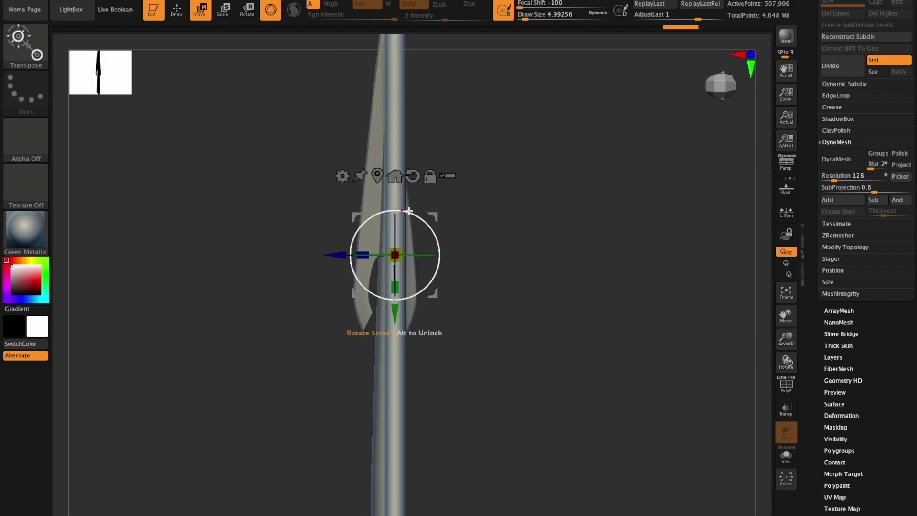
{"action": "left_click_drag", "start_coordinate": [407, 211], "coordinate": [410, 212]}
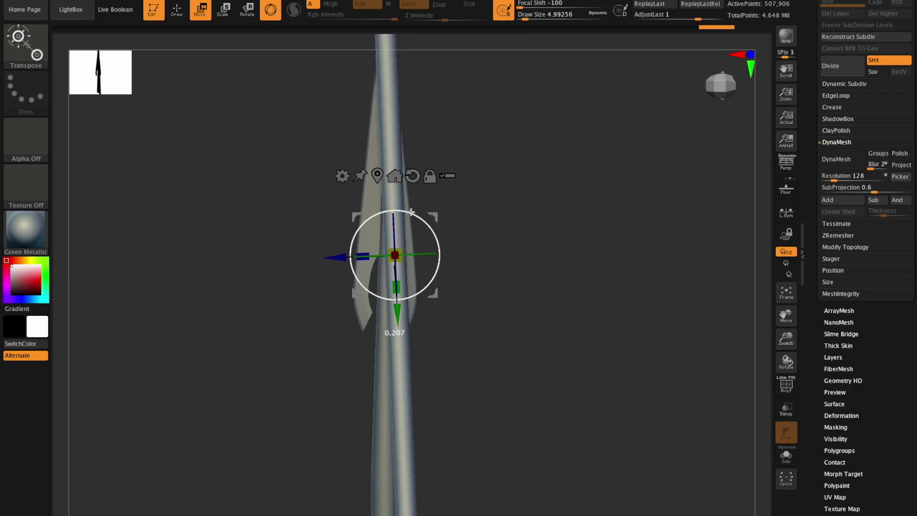
{"action": "left_click_drag", "start_coordinate": [393, 249], "coordinate": [386, 249]}
{"action": "left_click_drag", "start_coordinate": [368, 214], "coordinate": [373, 212]}
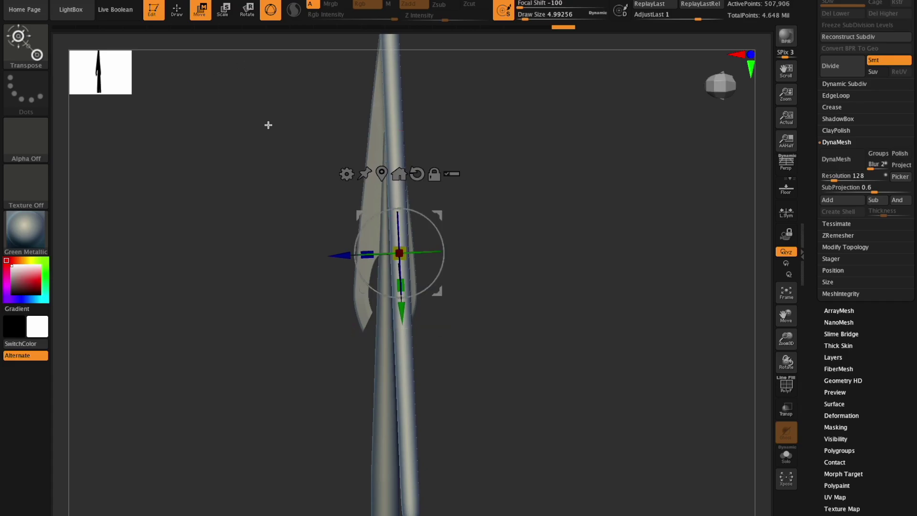
{"action": "left_click_drag", "start_coordinate": [789, 340], "coordinate": [789, 349]}
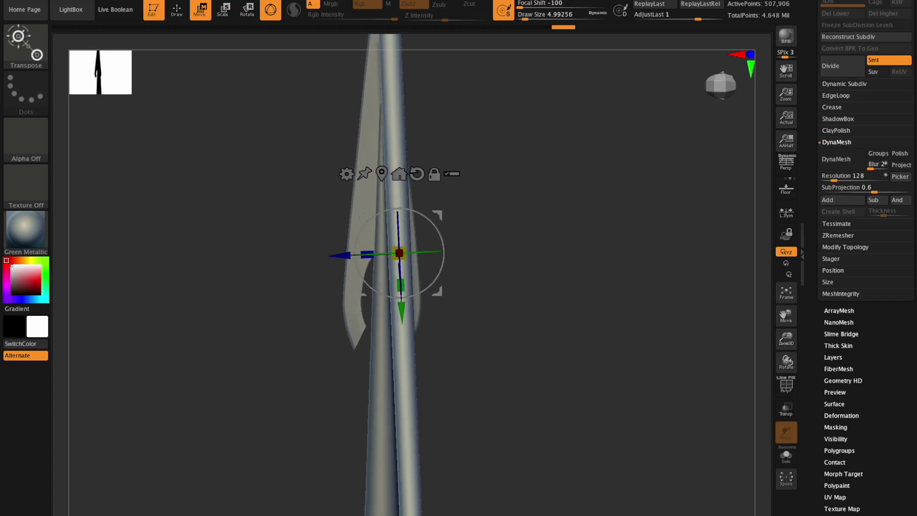
Step: Set the cylinder subtool to Boolean subtraction and turn on Live Boolean to preview the cut
{"action": "scroll", "coordinate": [858, 89], "scroll_direction": "up", "scroll_amount": 10}
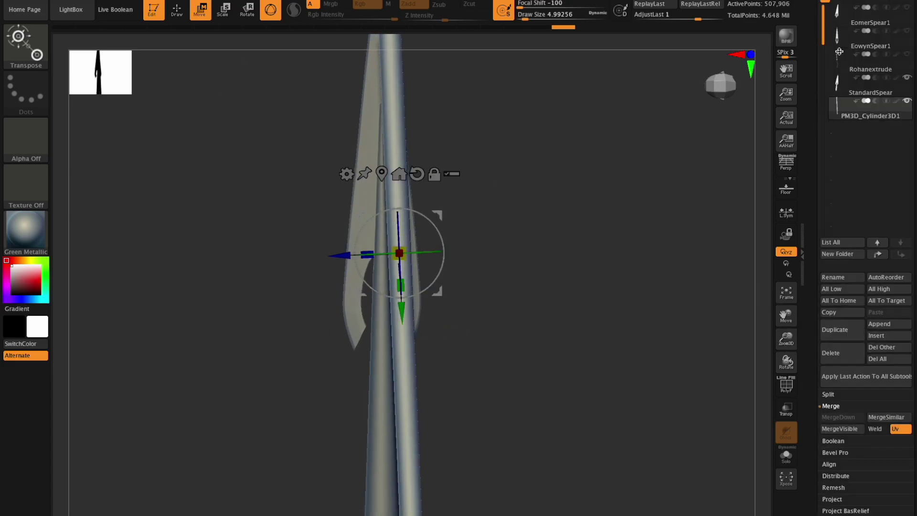
{"action": "left_click", "coordinate": [876, 101]}
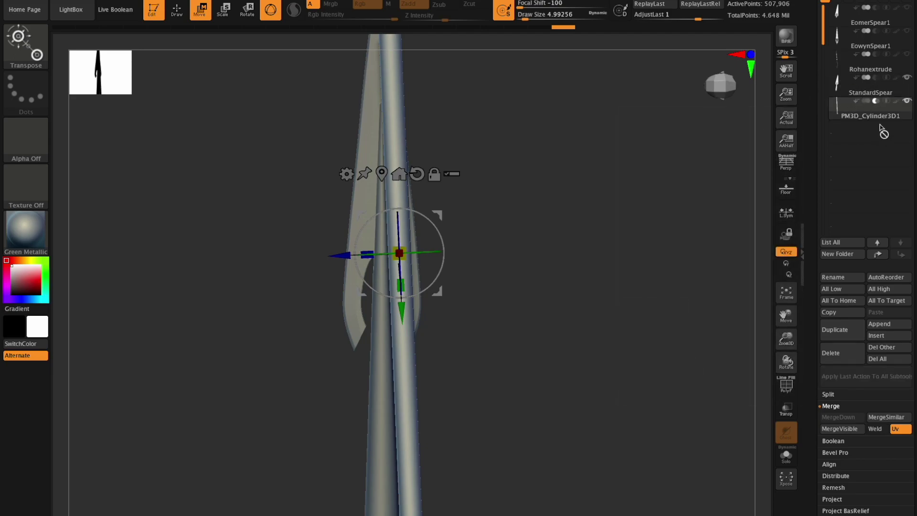
{"action": "left_click", "coordinate": [121, 11]}
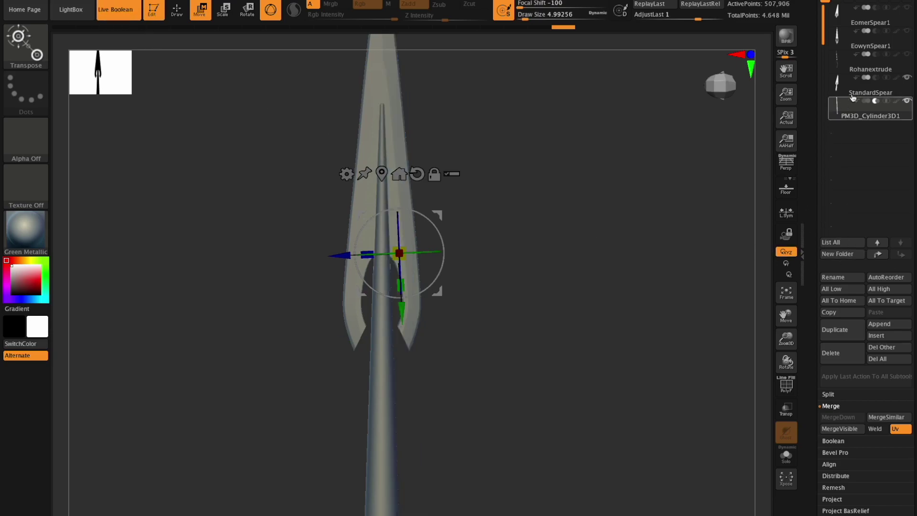
Step: Set StandardSpear as the start of the Boolean group and shift the subtracting cylinder slightly deeper into the blade
{"action": "left_click_drag", "start_coordinate": [856, 83], "coordinate": [868, 98]}
{"action": "left_click_drag", "start_coordinate": [785, 362], "coordinate": [808, 359]}
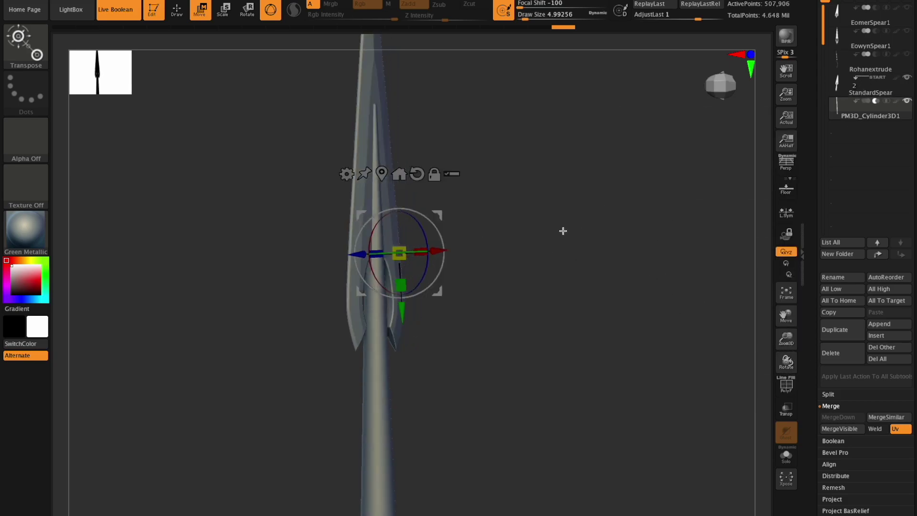
{"action": "left_click_drag", "start_coordinate": [437, 250], "coordinate": [432, 250]}
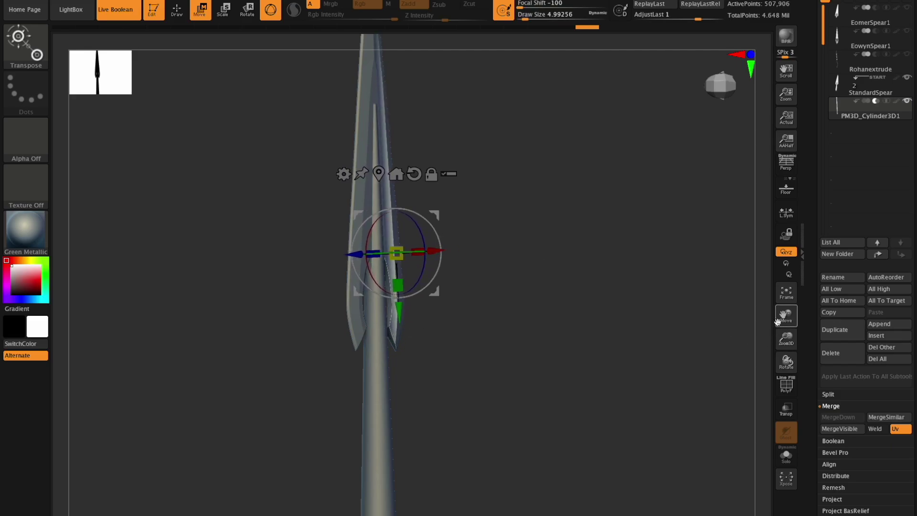
Step: Scale the cylinder about 1.14 times along Z to widen the blade groove, and adjust its sideways position slightly
{"action": "left_click_drag", "start_coordinate": [778, 322], "coordinate": [800, 412]}
{"action": "mouse_move", "coordinate": [793, 363]}
{"action": "left_mouse_down"}
{"action": "mouse_move", "coordinate": [783, 360]}
{"action": "mouse_move", "coordinate": [786, 341]}
{"action": "mouse_move", "coordinate": [786, 372]}
{"action": "left_mouse_up"}
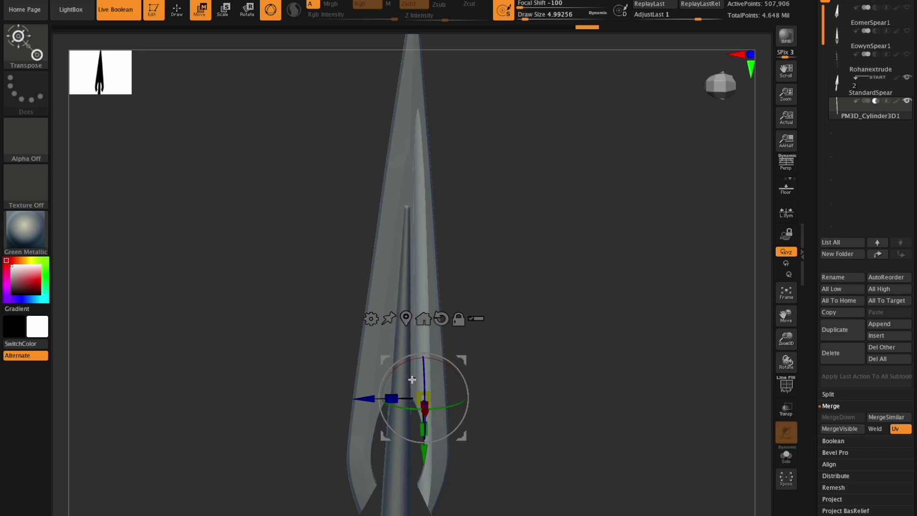
{"action": "left_click_drag", "start_coordinate": [390, 397], "coordinate": [389, 398]}
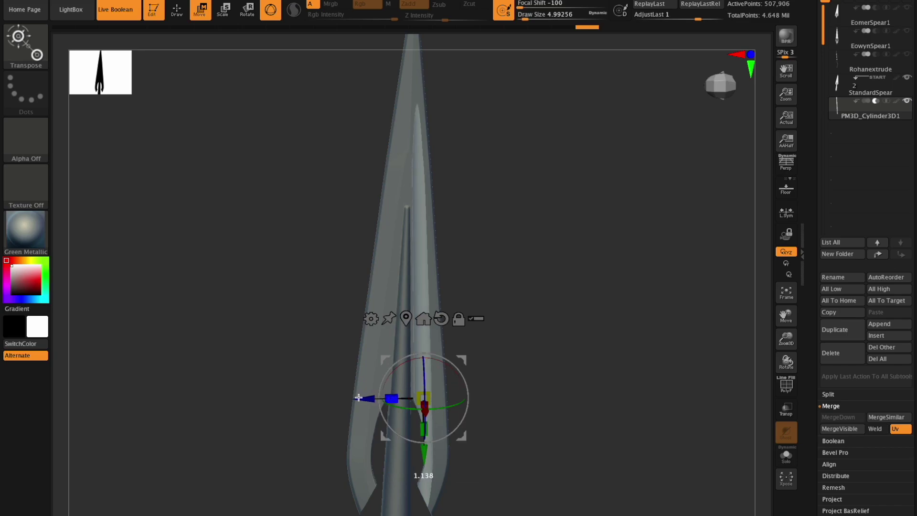
{"action": "left_click_drag", "start_coordinate": [330, 402], "coordinate": [310, 406]}
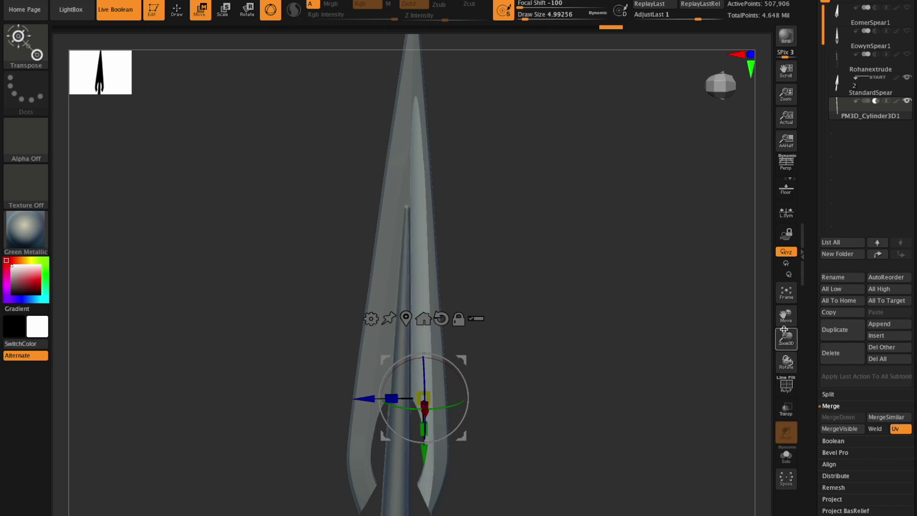
{"action": "left_click_drag", "start_coordinate": [786, 363], "coordinate": [787, 363]}
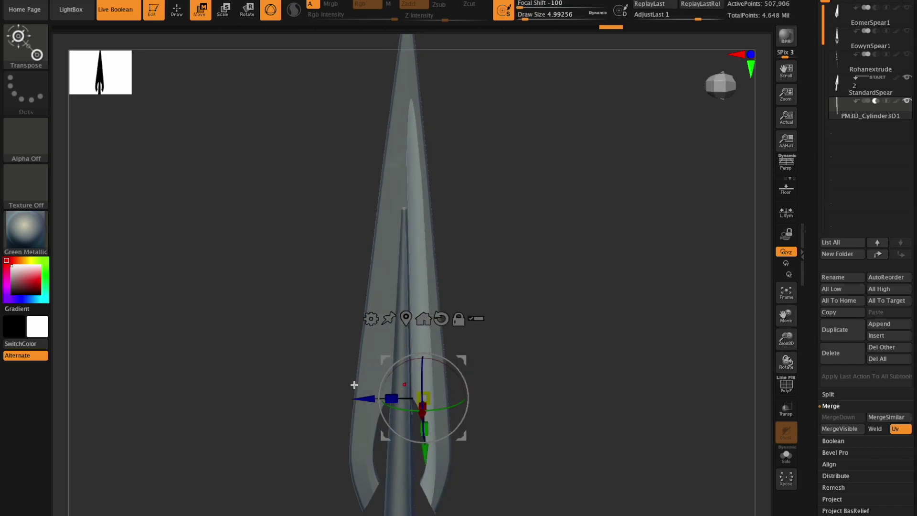
{"action": "left_click_drag", "start_coordinate": [365, 399], "coordinate": [369, 398]}
Step: Widen the cylinder once more along Z, by about 1.14 times, to broaden the groove beside the central shaft
{"action": "left_click_drag", "start_coordinate": [785, 361], "coordinate": [787, 367]}
{"action": "left_click_drag", "start_coordinate": [784, 322], "coordinate": [793, 329]}
{"action": "left_click_drag", "start_coordinate": [786, 361], "coordinate": [786, 338]}
{"action": "left_click_drag", "start_coordinate": [786, 363], "coordinate": [784, 359]}
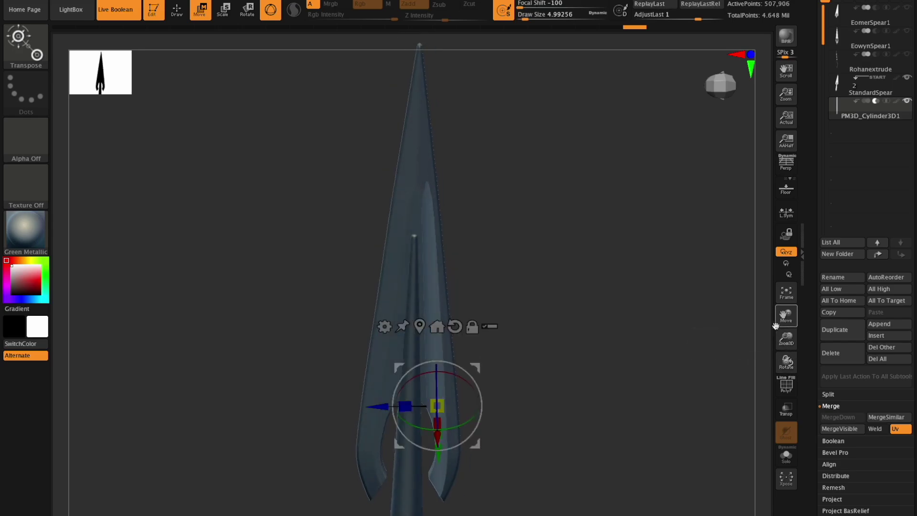
{"action": "left_click_drag", "start_coordinate": [380, 407], "coordinate": [400, 406]}
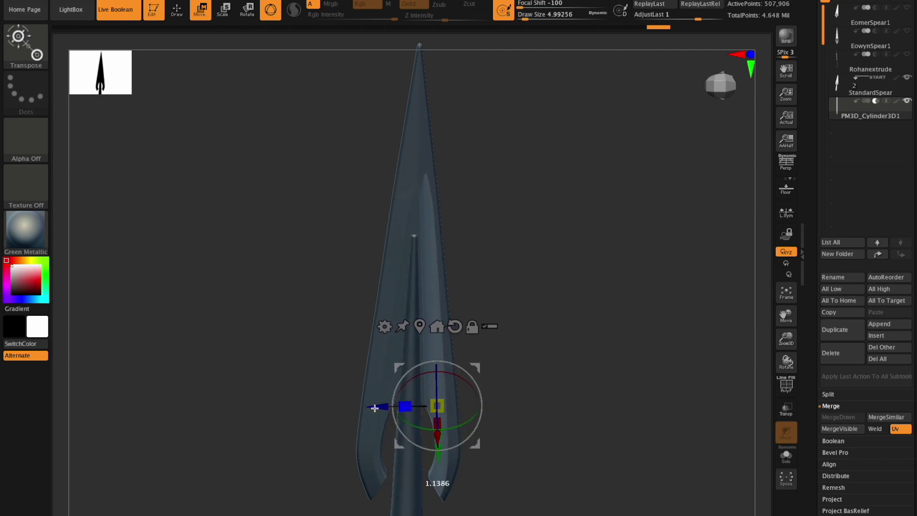
{"action": "left_click_drag", "start_coordinate": [386, 409], "coordinate": [386, 409]}
Step: Inspect the whole cylinder end-on against the spear with its subtraction temporarily switched off, and restore the subtraction
{"action": "left_click_drag", "start_coordinate": [784, 364], "coordinate": [788, 360]}
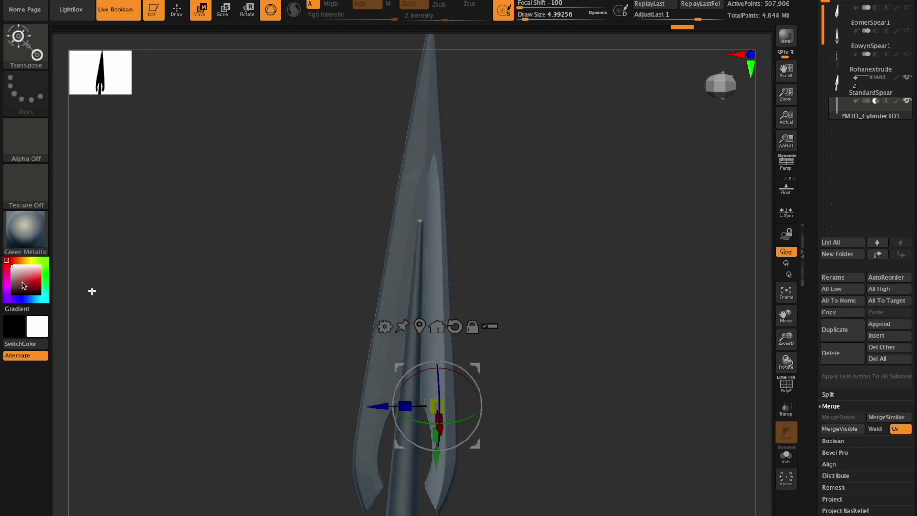
{"action": "left_click_drag", "start_coordinate": [786, 361], "coordinate": [795, 302]}
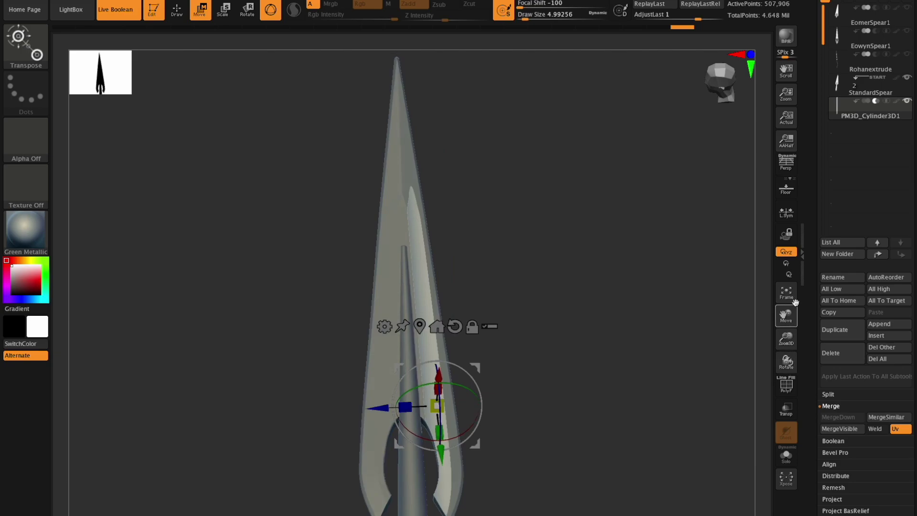
{"action": "left_click", "coordinate": [865, 102]}
{"action": "left_click_drag", "start_coordinate": [785, 339], "coordinate": [811, 205]}
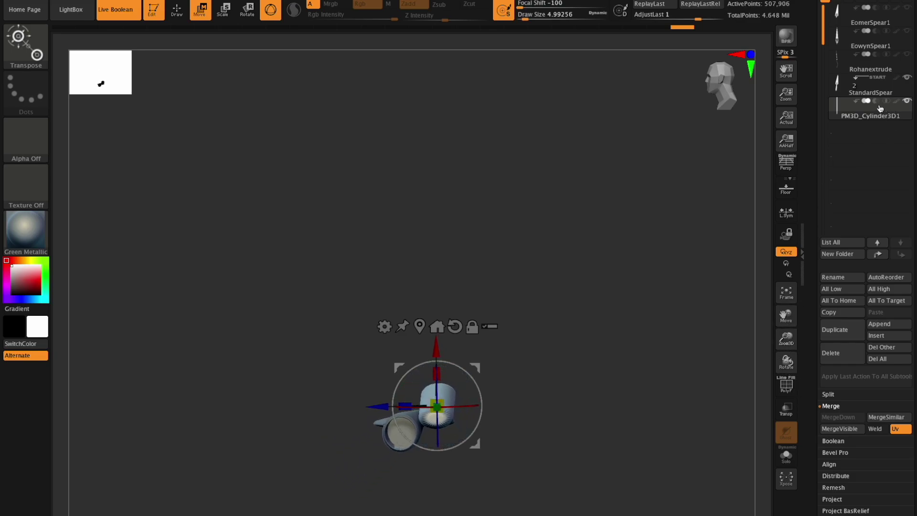
{"action": "left_click", "coordinate": [862, 102]}
Step: Move the cylinder along X further into the blade so the groove reaches closer to the tip
{"action": "left_click_drag", "start_coordinate": [786, 363], "coordinate": [790, 397]}
{"action": "left_click_drag", "start_coordinate": [786, 339], "coordinate": [796, 392]}
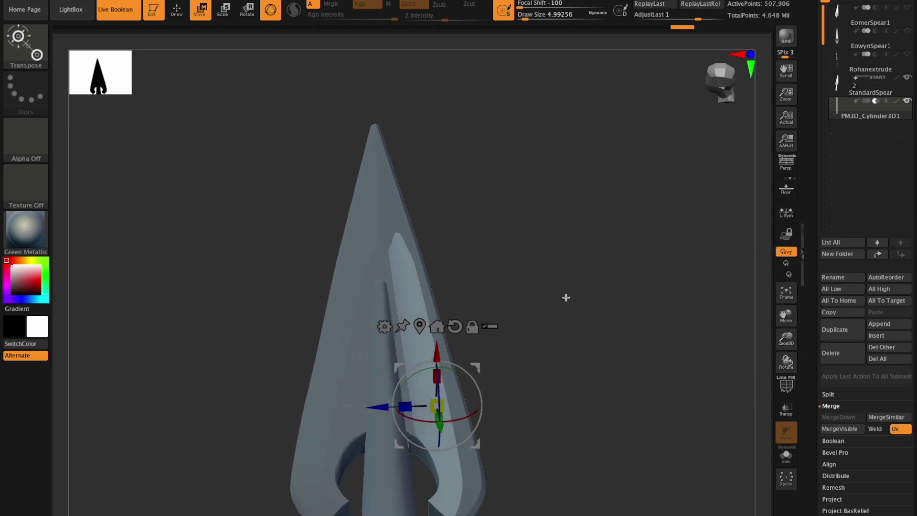
{"action": "left_click_drag", "start_coordinate": [440, 354], "coordinate": [436, 355]}
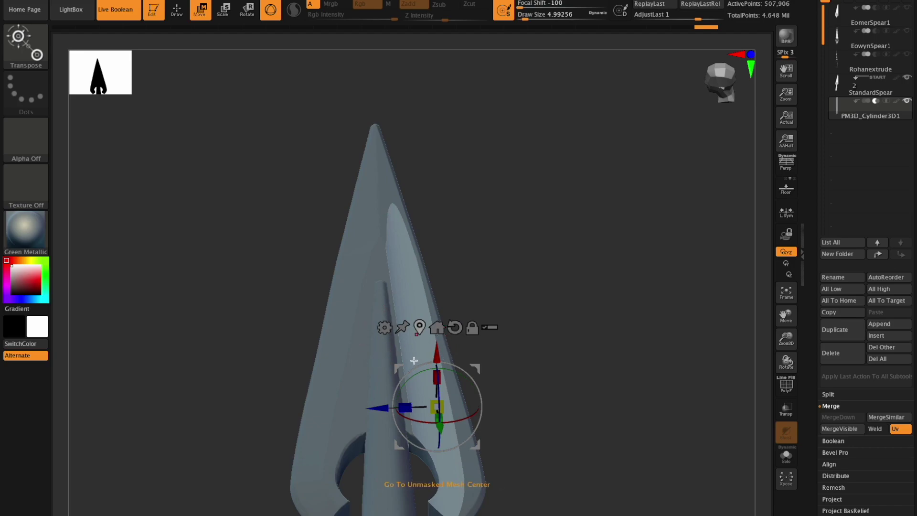
Step: Switch the cylinder from subtraction to addition and raise it away from the blade in side view
{"action": "left_click_drag", "start_coordinate": [786, 362], "coordinate": [677, 265]}
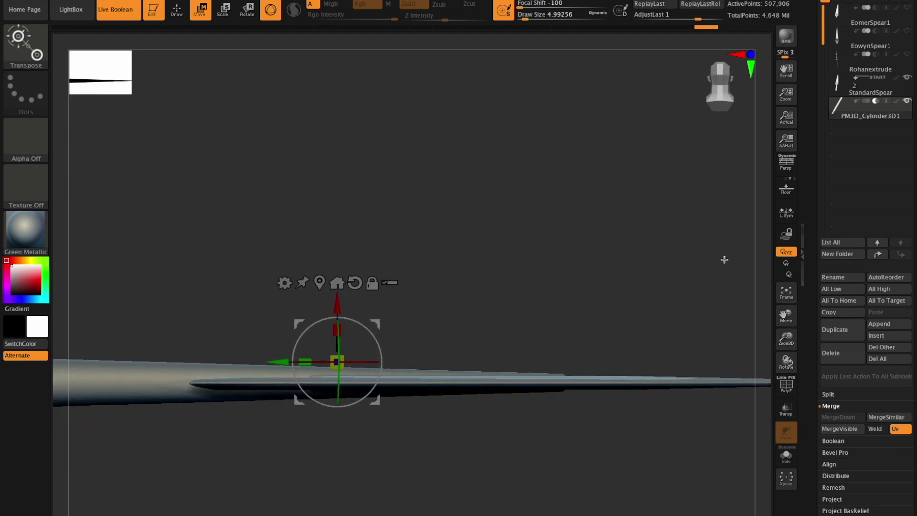
{"action": "left_click", "coordinate": [874, 102]}
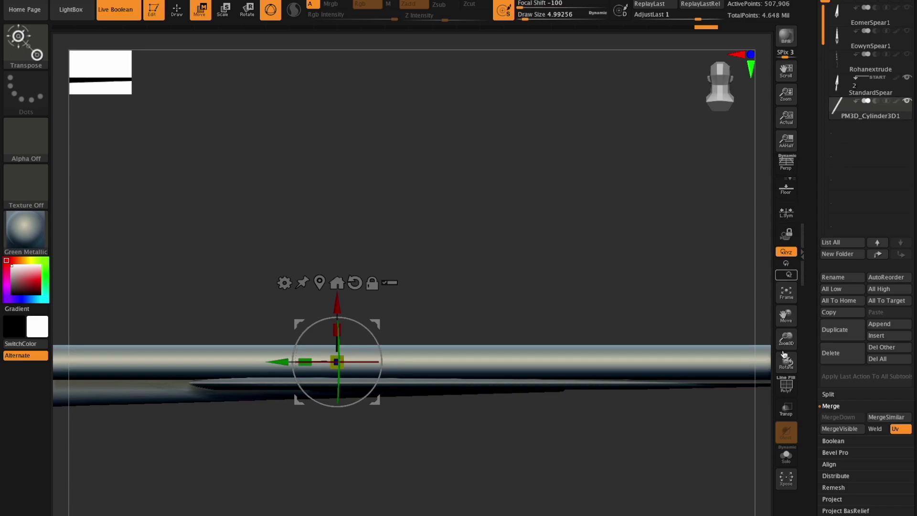
{"action": "left_click_drag", "start_coordinate": [785, 316], "coordinate": [740, 280]}
{"action": "left_click_drag", "start_coordinate": [781, 338], "coordinate": [860, 328]}
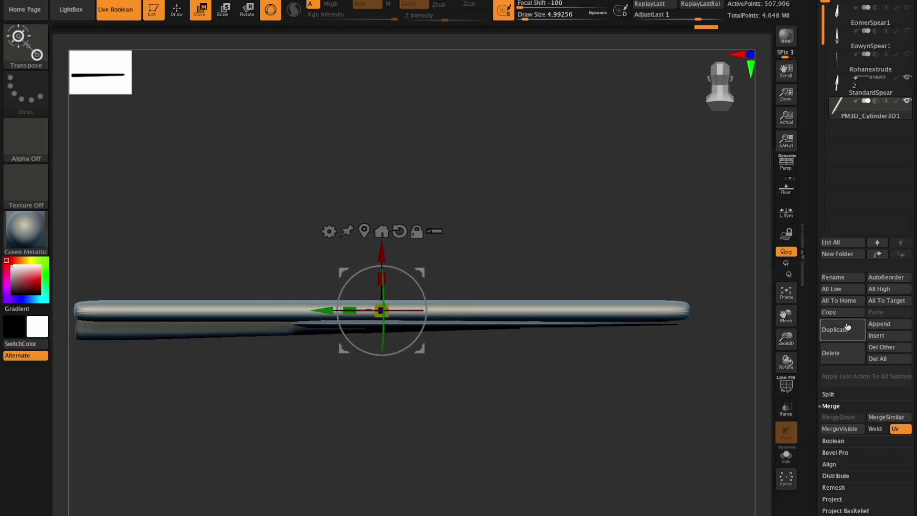
{"action": "left_click_drag", "start_coordinate": [786, 340], "coordinate": [788, 315]}
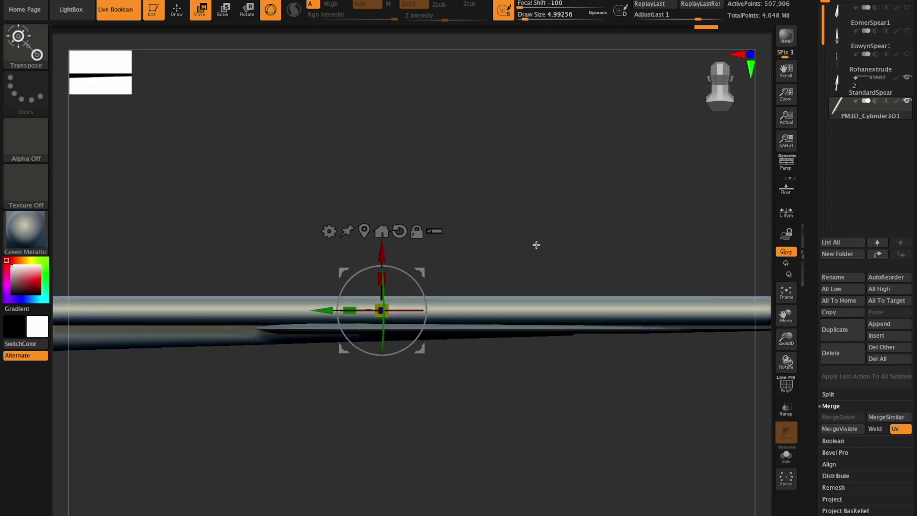
{"action": "left_click_drag", "start_coordinate": [379, 254], "coordinate": [379, 242]}
Step: Lower the cylinder toward the blade and tilt it slightly in side view to follow the blade's taper
{"action": "mouse_move", "coordinate": [784, 341]}
{"action": "left_mouse_down"}
{"action": "mouse_move", "coordinate": [796, 356]}
{"action": "mouse_move", "coordinate": [771, 334]}
{"action": "left_mouse_up"}
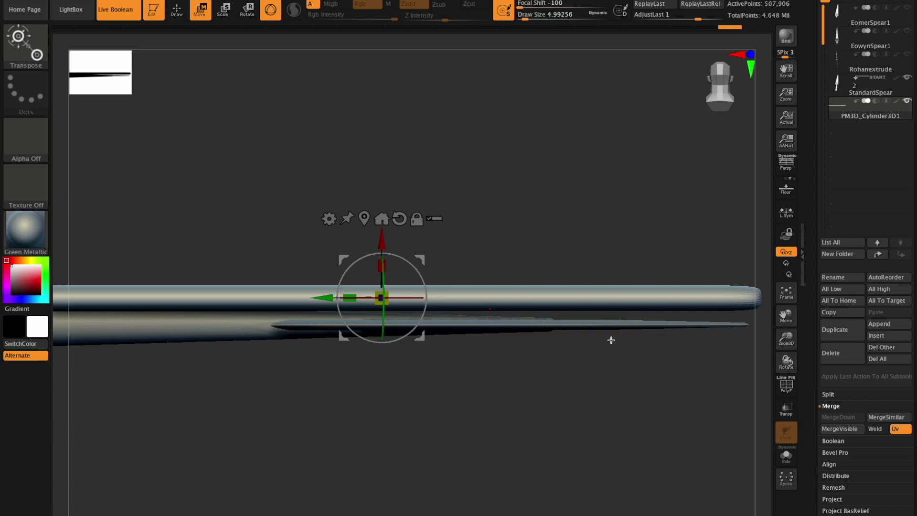
{"action": "left_click_drag", "start_coordinate": [793, 345], "coordinate": [794, 335]}
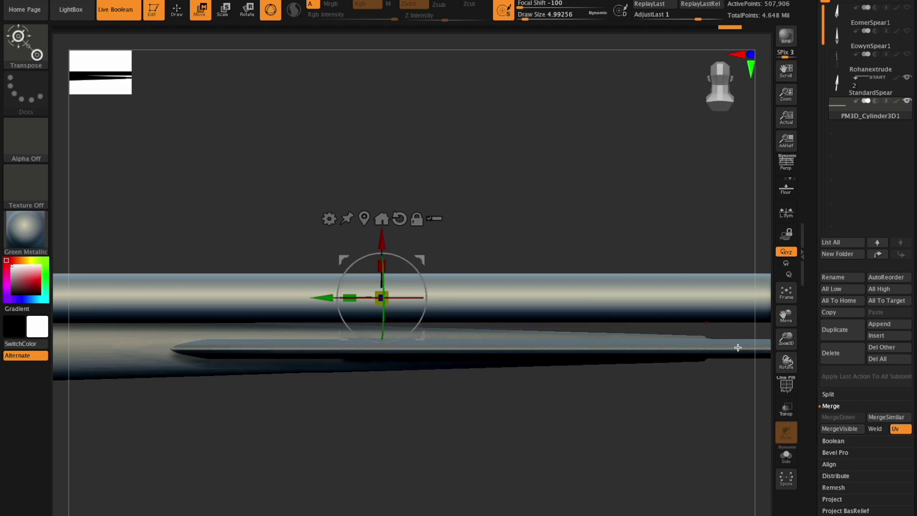
{"action": "left_click_drag", "start_coordinate": [785, 333], "coordinate": [582, 311]}
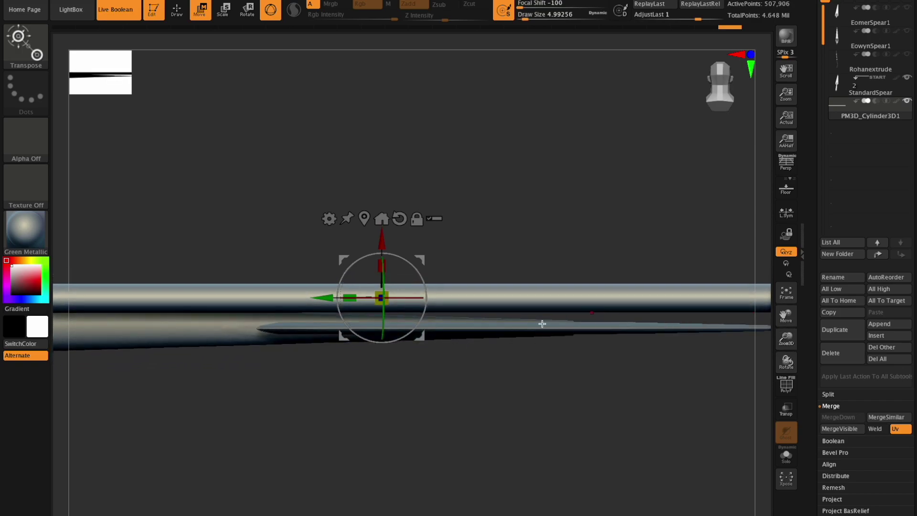
{"action": "left_click_drag", "start_coordinate": [785, 315], "coordinate": [730, 313]}
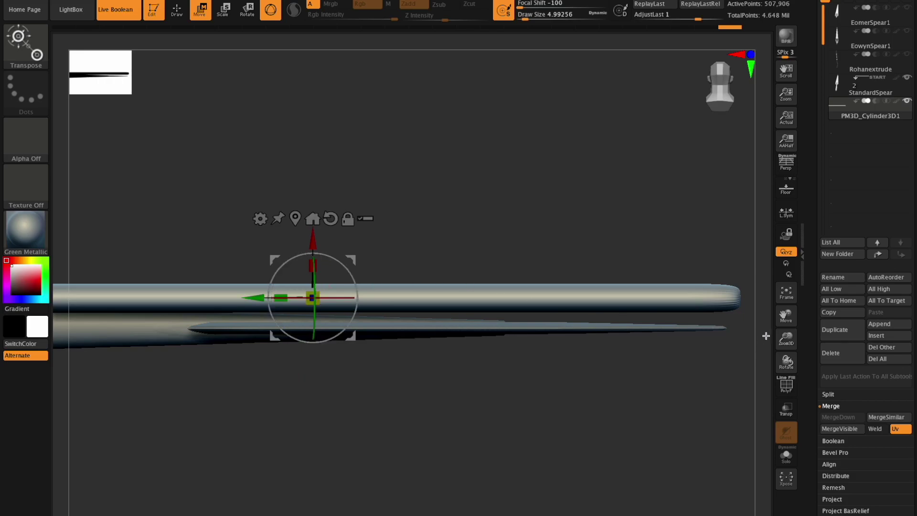
{"action": "left_click_drag", "start_coordinate": [313, 242], "coordinate": [310, 250]}
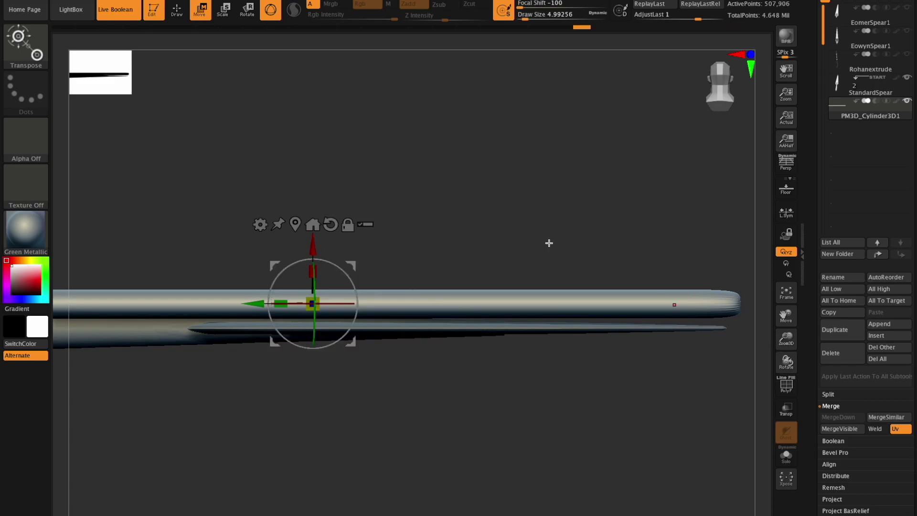
{"action": "mouse_move", "coordinate": [335, 288]}
{"action": "left_mouse_down"}
{"action": "mouse_move", "coordinate": [392, 389]}
{"action": "mouse_move", "coordinate": [466, 443]}
{"action": "mouse_move", "coordinate": [487, 497]}
{"action": "mouse_move", "coordinate": [533, 499]}
{"action": "mouse_move", "coordinate": [482, 475]}
{"action": "mouse_move", "coordinate": [448, 478]}
{"action": "left_mouse_up"}
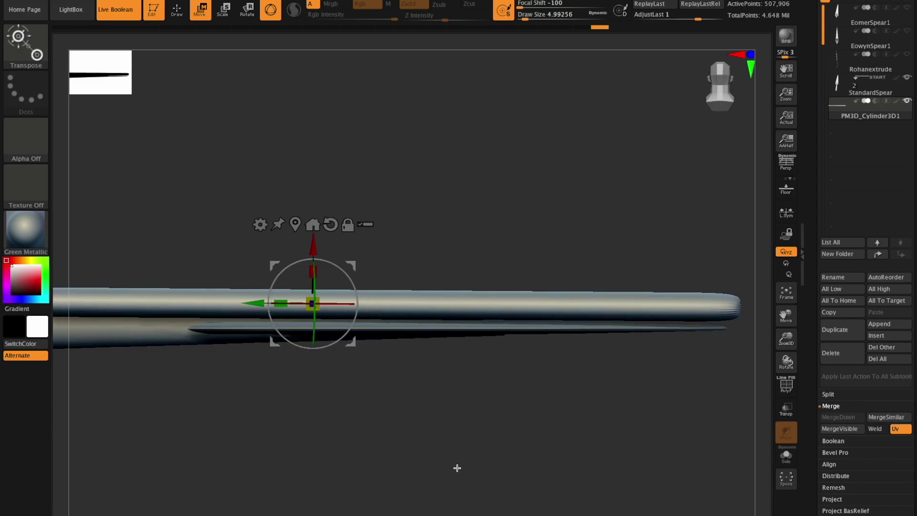
{"action": "left_click_drag", "start_coordinate": [309, 246], "coordinate": [310, 252]}
Step: Set the cylinder back to Boolean subtraction and adjust the cut's depth by moving it along X
{"action": "mouse_move", "coordinate": [787, 362]}
{"action": "left_mouse_down"}
{"action": "mouse_move", "coordinate": [814, 370]}
{"action": "mouse_move", "coordinate": [775, 362]}
{"action": "mouse_move", "coordinate": [793, 362]}
{"action": "mouse_move", "coordinate": [786, 339]}
{"action": "mouse_move", "coordinate": [801, 351]}
{"action": "mouse_move", "coordinate": [786, 359]}
{"action": "left_mouse_up"}
{"action": "left_click", "coordinate": [876, 102]}
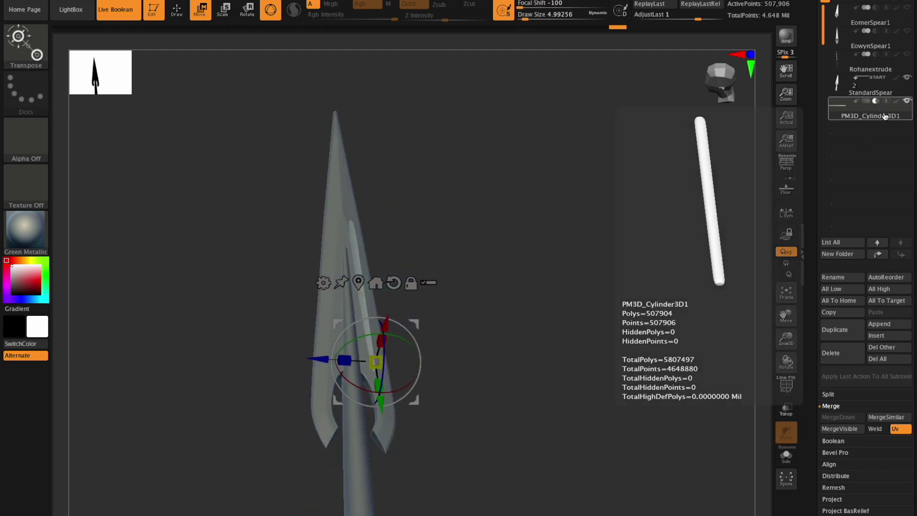
{"action": "left_click_drag", "start_coordinate": [791, 356], "coordinate": [788, 359]}
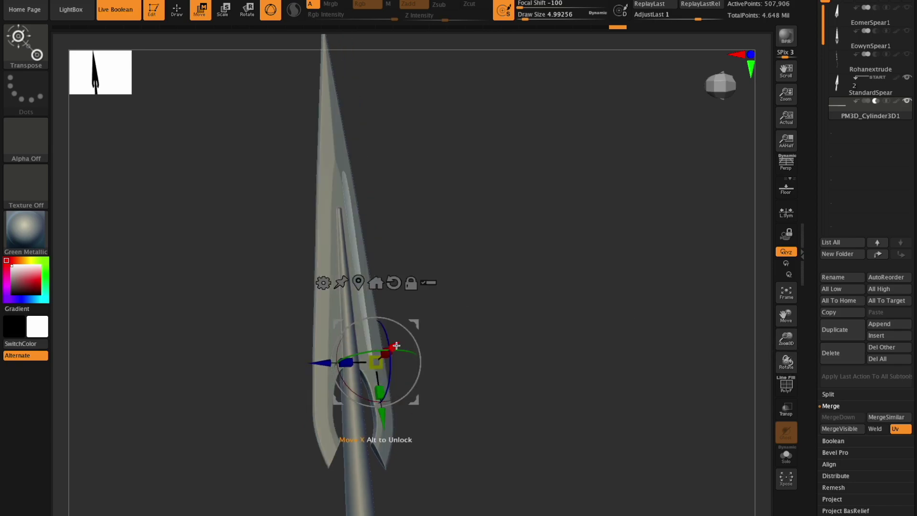
{"action": "left_click_drag", "start_coordinate": [396, 347], "coordinate": [396, 347]}
Step: Rotate the cylinder slightly around its long Y axis to angle the groove on the blade
{"action": "mouse_move", "coordinate": [786, 359]}
{"action": "left_mouse_down"}
{"action": "mouse_move", "coordinate": [781, 349]}
{"action": "mouse_move", "coordinate": [795, 360]}
{"action": "mouse_move", "coordinate": [785, 371]}
{"action": "mouse_move", "coordinate": [789, 363]}
{"action": "left_mouse_up"}
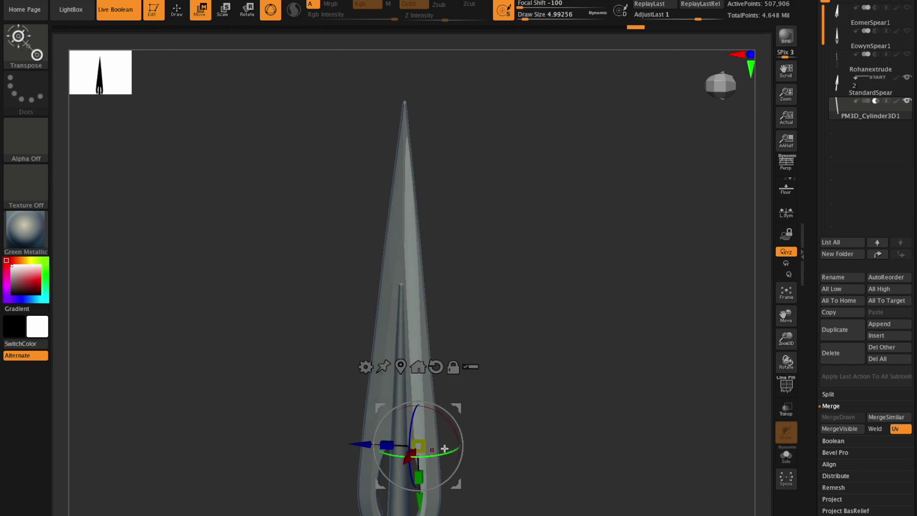
{"action": "left_click_drag", "start_coordinate": [446, 451], "coordinate": [454, 459]}
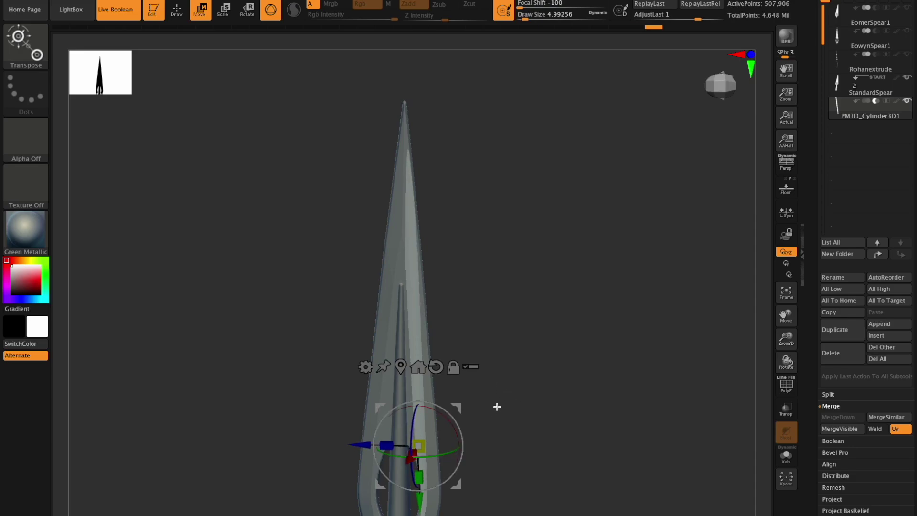
{"action": "left_click_drag", "start_coordinate": [439, 455], "coordinate": [450, 454]}
Step: Fine-tune the cylinder's roll by a few degrees while looking at the spear end-on
{"action": "left_click_drag", "start_coordinate": [785, 363], "coordinate": [778, 406]}
{"action": "left_click_drag", "start_coordinate": [786, 337], "coordinate": [807, 351]}
{"action": "left_click_drag", "start_coordinate": [786, 316], "coordinate": [842, 232]}
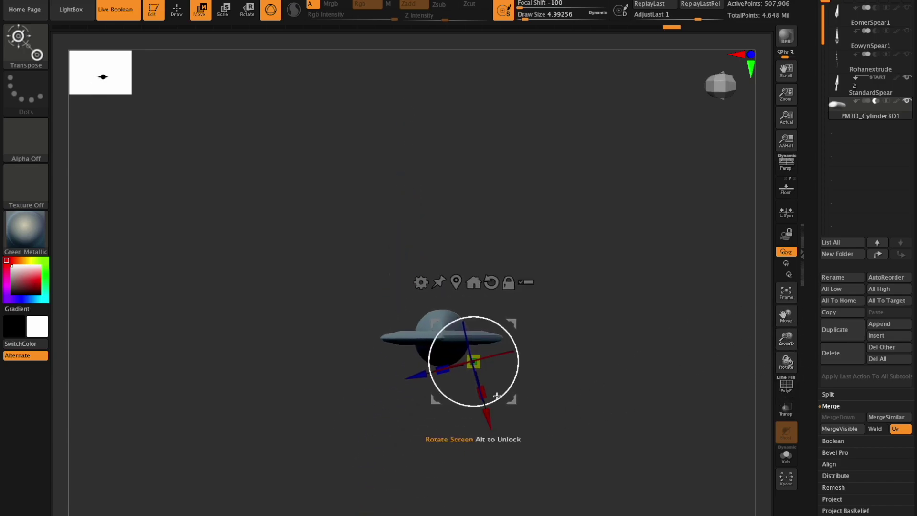
{"action": "left_click_drag", "start_coordinate": [510, 390], "coordinate": [509, 393]}
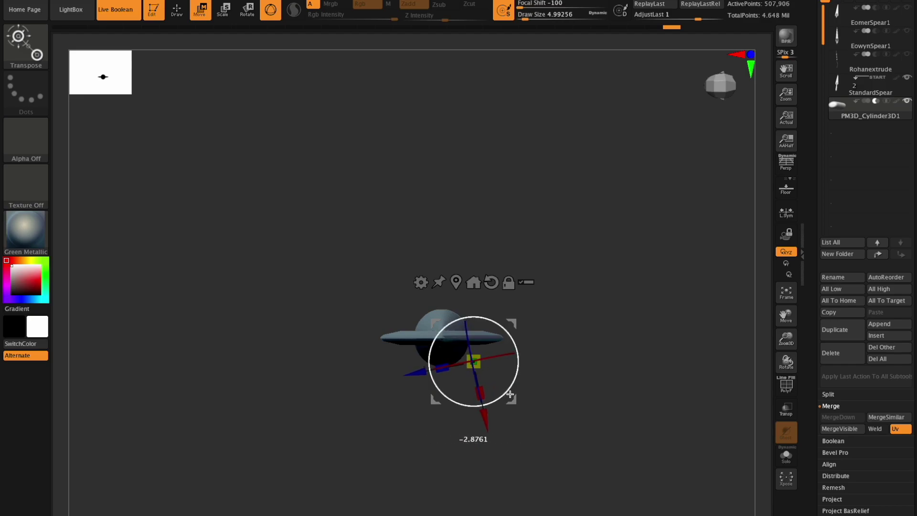
{"action": "left_click_drag", "start_coordinate": [509, 394], "coordinate": [510, 393], "text": "alt"}
Step: Rotate the cylinder slightly about X to align the groove with the blade edge, and widen it along Z
{"action": "left_click_drag", "start_coordinate": [786, 362], "coordinate": [785, 282]}
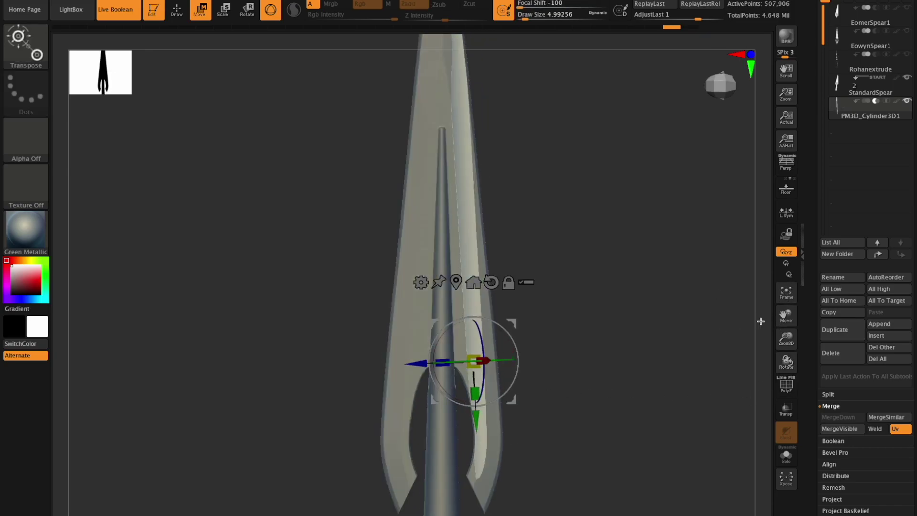
{"action": "left_click_drag", "start_coordinate": [786, 317], "coordinate": [769, 361]}
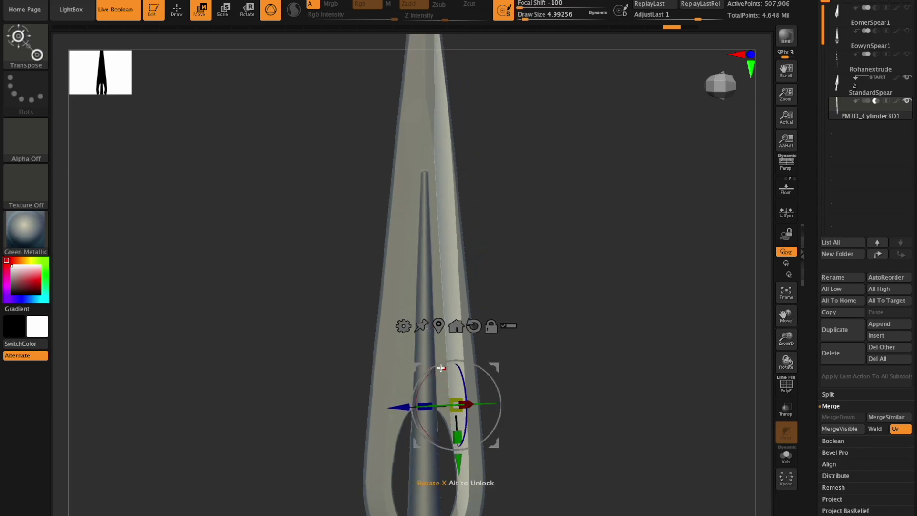
{"action": "left_click_drag", "start_coordinate": [435, 371], "coordinate": [427, 369]}
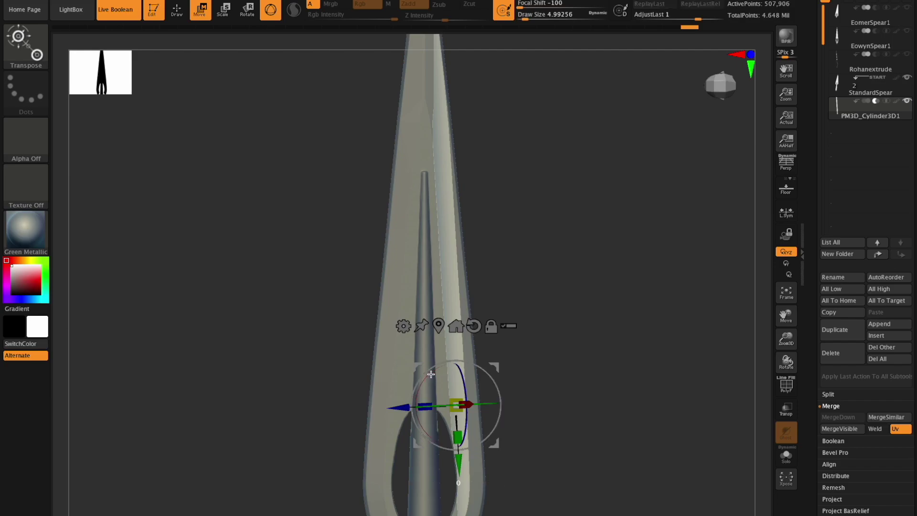
{"action": "left_click_drag", "start_coordinate": [433, 370], "coordinate": [430, 374]}
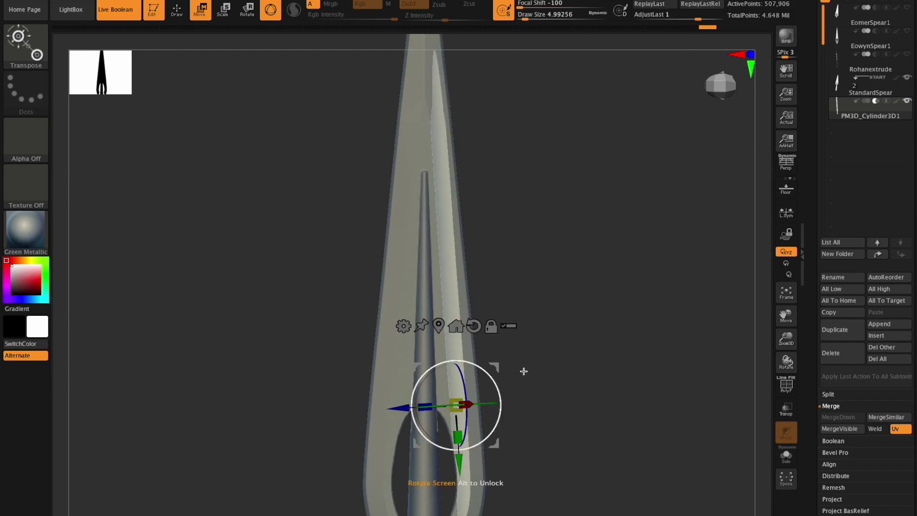
{"action": "left_click_drag", "start_coordinate": [785, 319], "coordinate": [782, 265]}
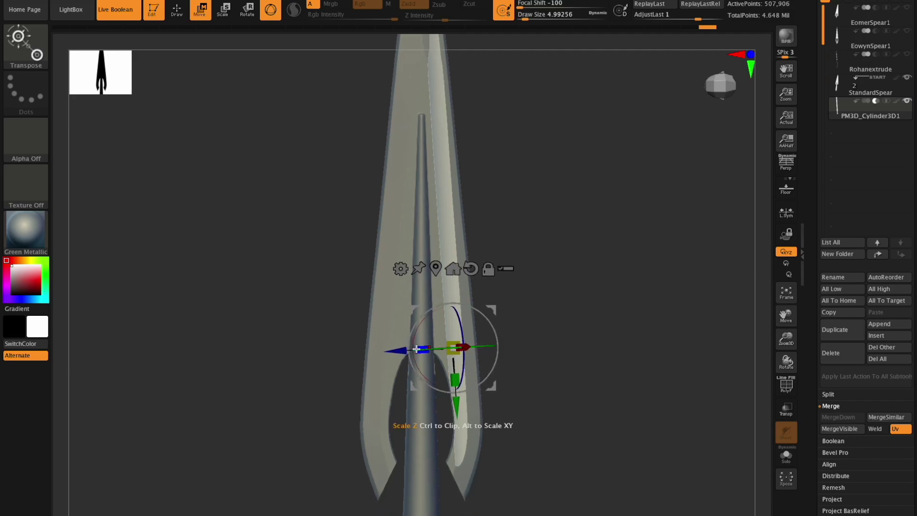
{"action": "left_click_drag", "start_coordinate": [421, 351], "coordinate": [326, 378]}
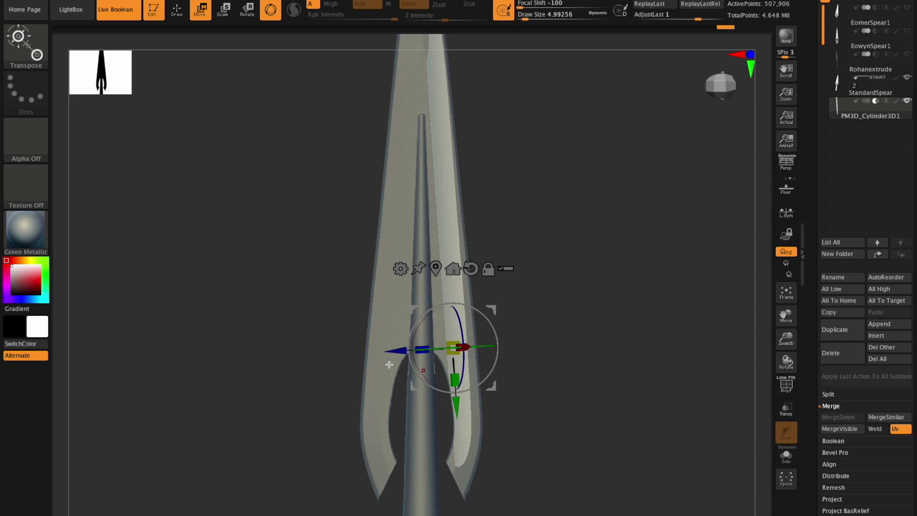
Step: Move the cylinder along its long Y axis toward the spear tip and shift it slightly along X to deepen the cut
{"action": "left_click_drag", "start_coordinate": [452, 410], "coordinate": [462, 369]}
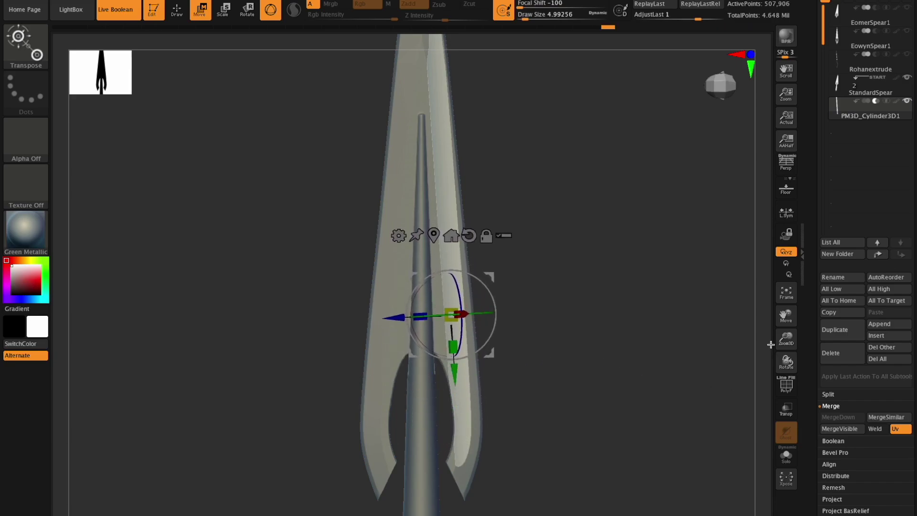
{"action": "left_click_drag", "start_coordinate": [465, 314], "coordinate": [466, 315]}
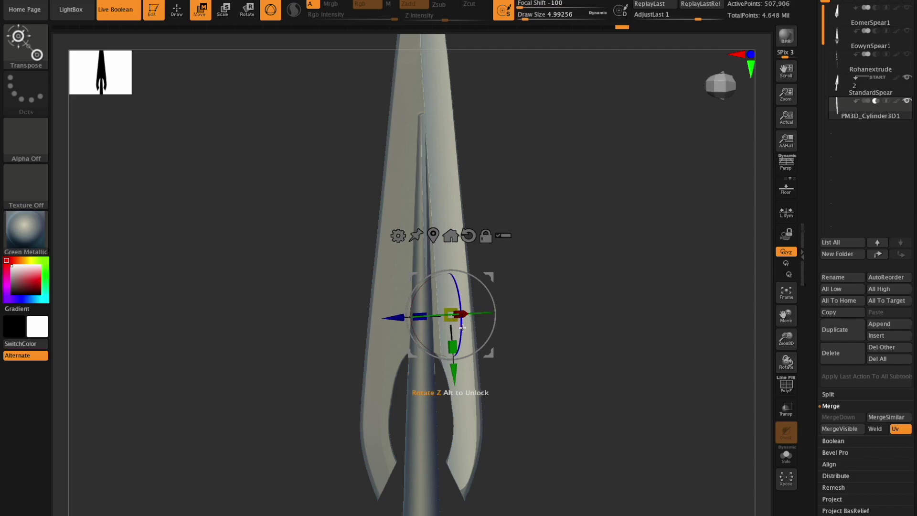
{"action": "left_click_drag", "start_coordinate": [785, 362], "coordinate": [767, 331]}
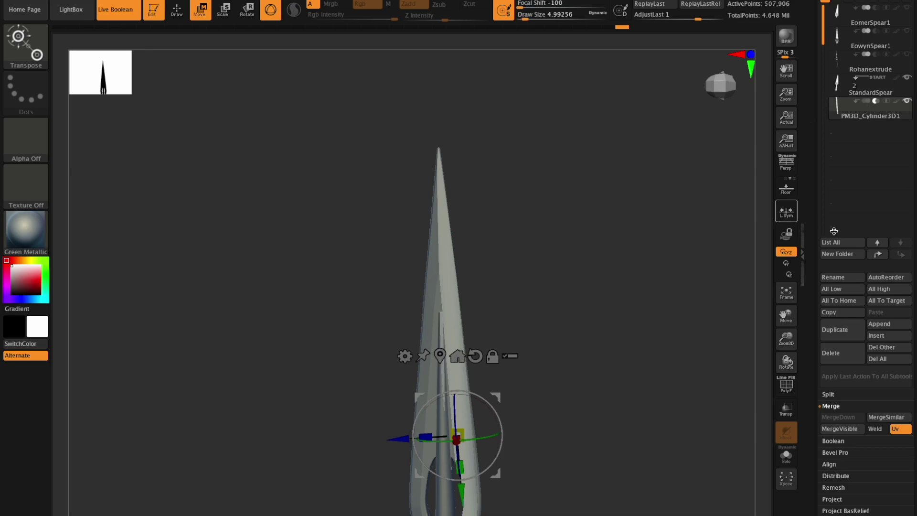
{"action": "left_click_drag", "start_coordinate": [788, 338], "coordinate": [769, 281]}
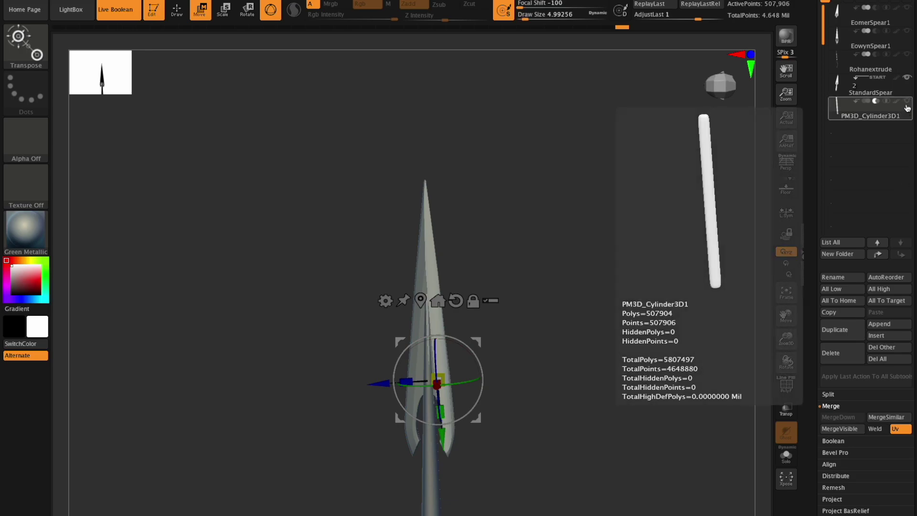
Step: Switch the cylinder from Boolean subtraction to additive so the whole shape is displayed, and open its Deformation settings
{"action": "mouse_move", "coordinate": [910, 91]}
{"action": "mouse_move", "coordinate": [908, 113]}
{"action": "left_click", "coordinate": [880, 112]}
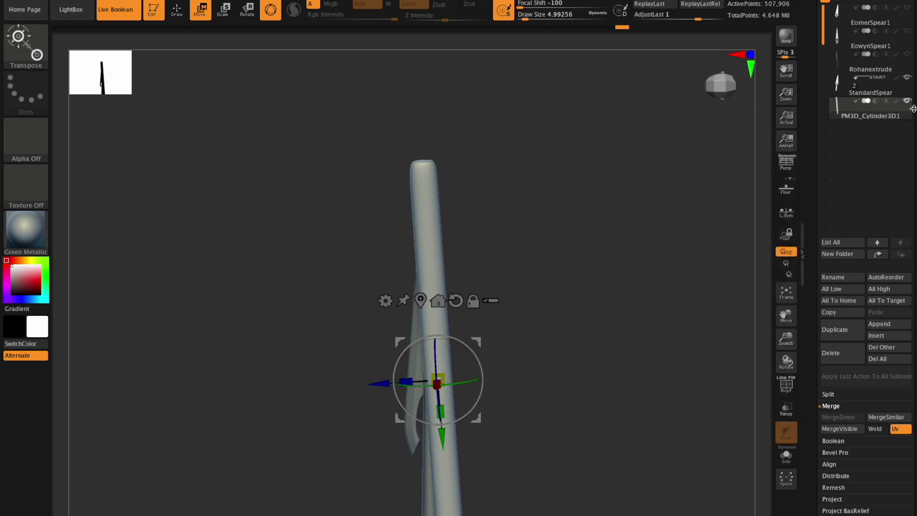
{"action": "left_click_drag", "start_coordinate": [788, 339], "coordinate": [769, 340]}
{"action": "left_click_drag", "start_coordinate": [786, 316], "coordinate": [787, 207]}
{"action": "left_click_drag", "start_coordinate": [784, 362], "coordinate": [790, 349]}
{"action": "scroll", "coordinate": [845, 402], "scroll_direction": "down", "scroll_amount": 5}
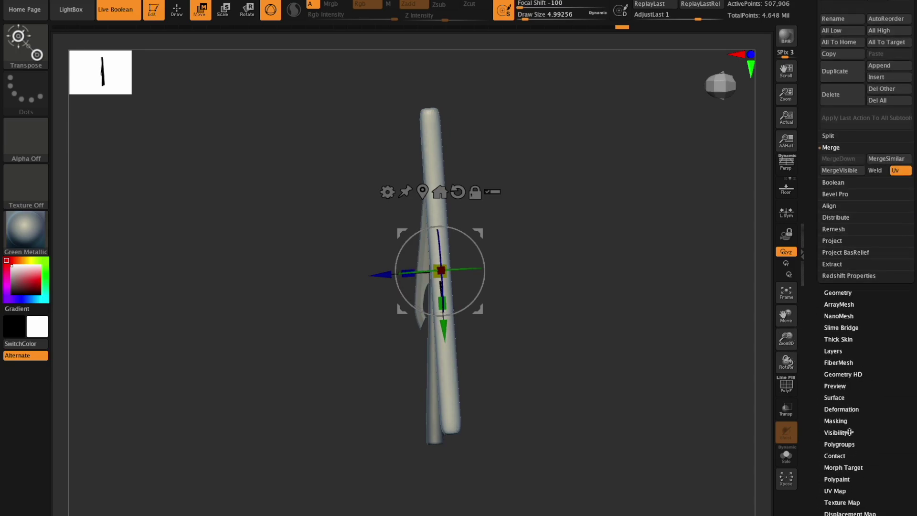
{"action": "left_click", "coordinate": [842, 444]}
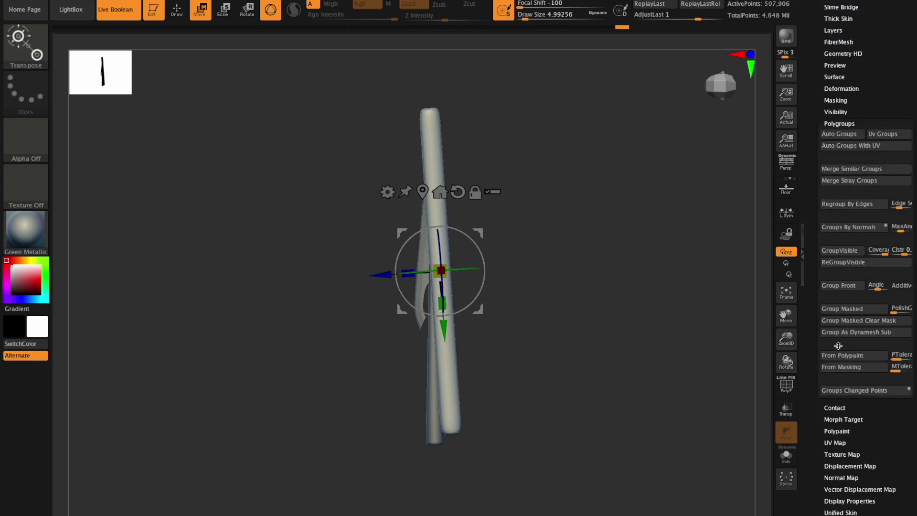
{"action": "left_click", "coordinate": [839, 124]}
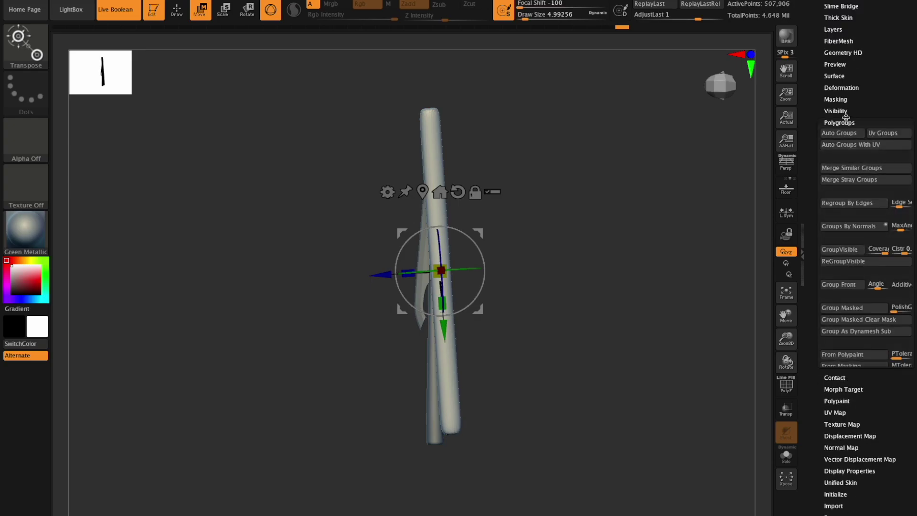
{"action": "left_click", "coordinate": [841, 88]}
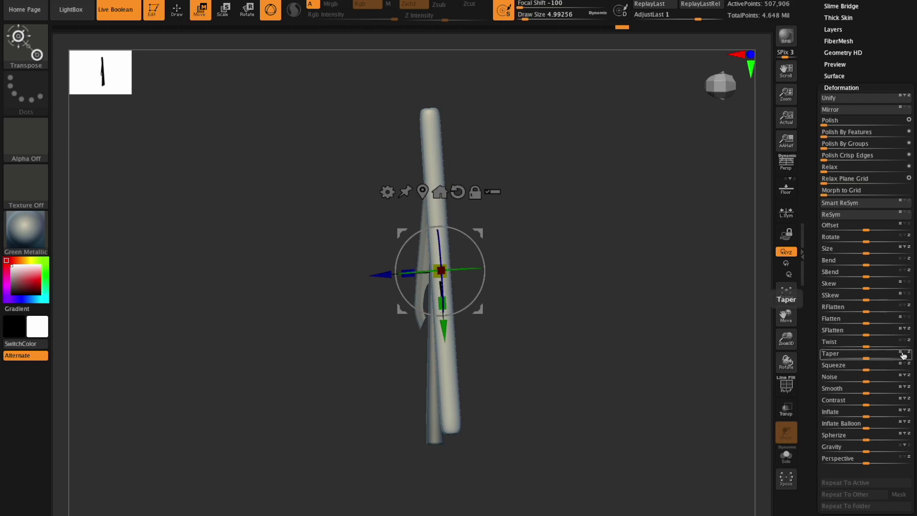
Step: Try tapering the cylinder with different axis settings, undoing each attempt
{"action": "left_click", "coordinate": [871, 356]}
{"action": "left_click_drag", "start_coordinate": [871, 356], "coordinate": [865, 363]}
{"action": "key", "text": "ctrl+z"}
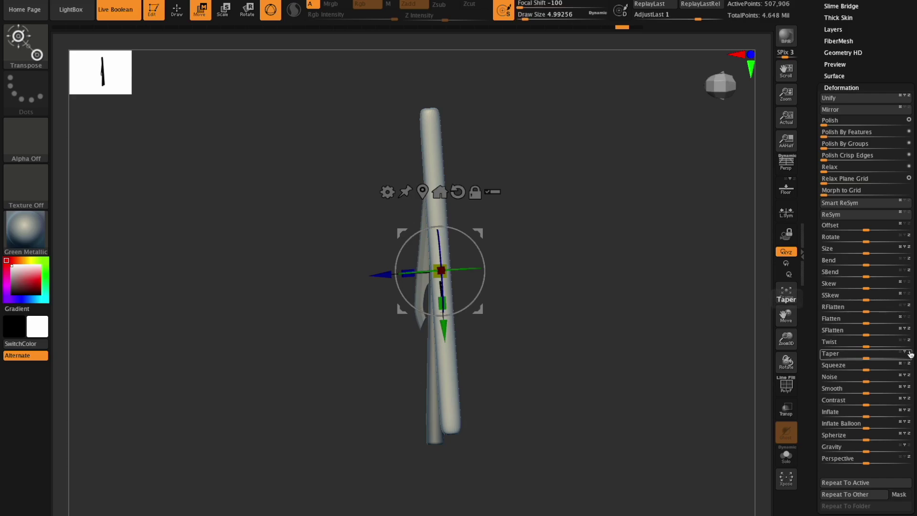
{"action": "left_click_drag", "start_coordinate": [869, 357], "coordinate": [860, 361]}
{"action": "key", "text": "ctrl+z"}
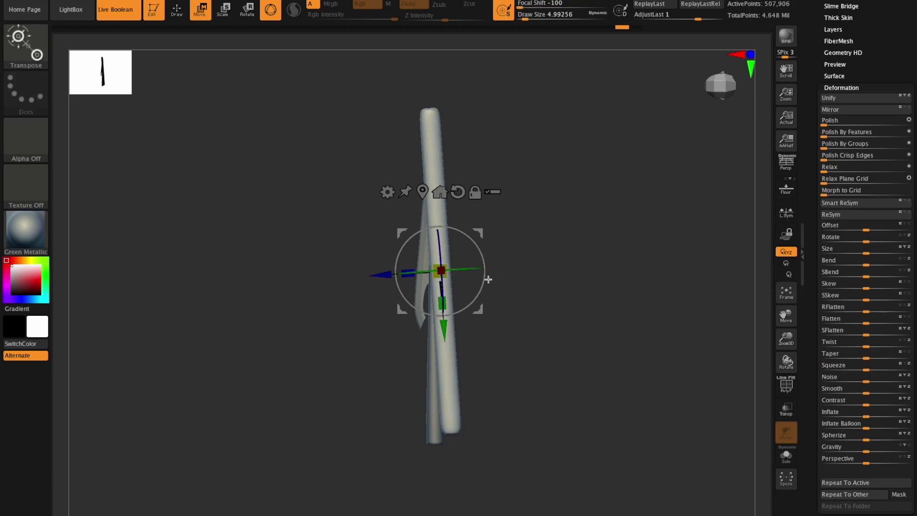
Step: Taper the cylinder so it narrows toward the spear tip, and set it back to Boolean subtraction
{"action": "left_click_drag", "start_coordinate": [868, 358], "coordinate": [889, 362]}
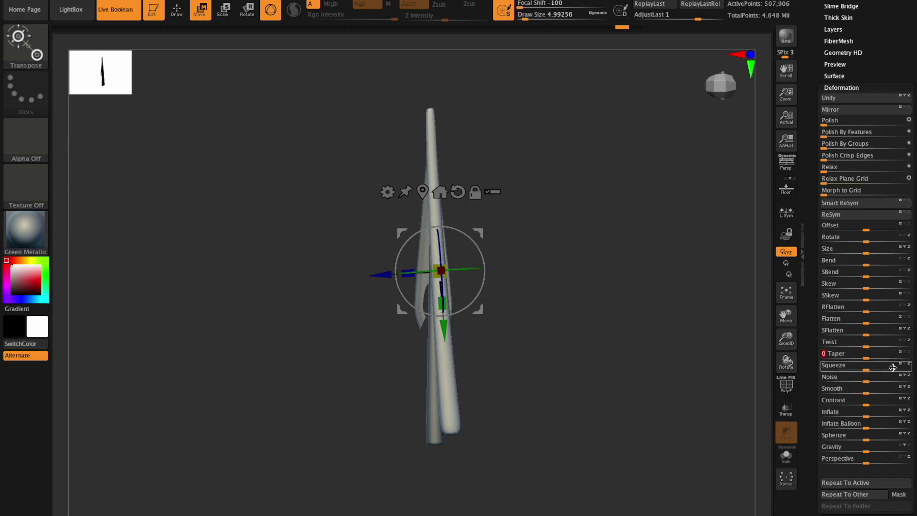
{"action": "mouse_move", "coordinate": [787, 363]}
{"action": "left_mouse_down"}
{"action": "mouse_move", "coordinate": [789, 415]}
{"action": "mouse_move", "coordinate": [790, 366]}
{"action": "left_mouse_up"}
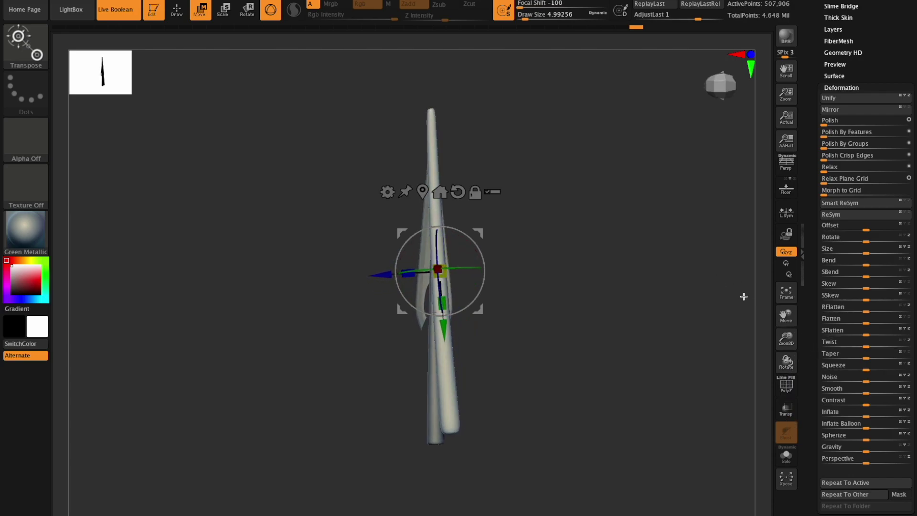
{"action": "scroll", "coordinate": [890, 58], "scroll_direction": "up", "scroll_amount": 1}
{"action": "scroll", "coordinate": [891, 59], "scroll_direction": "up", "scroll_amount": 10}
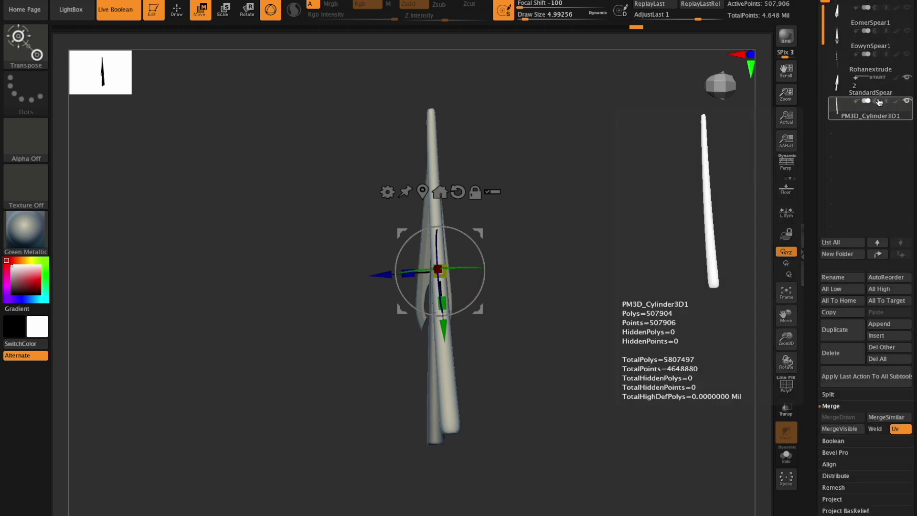
{"action": "left_click", "coordinate": [876, 101]}
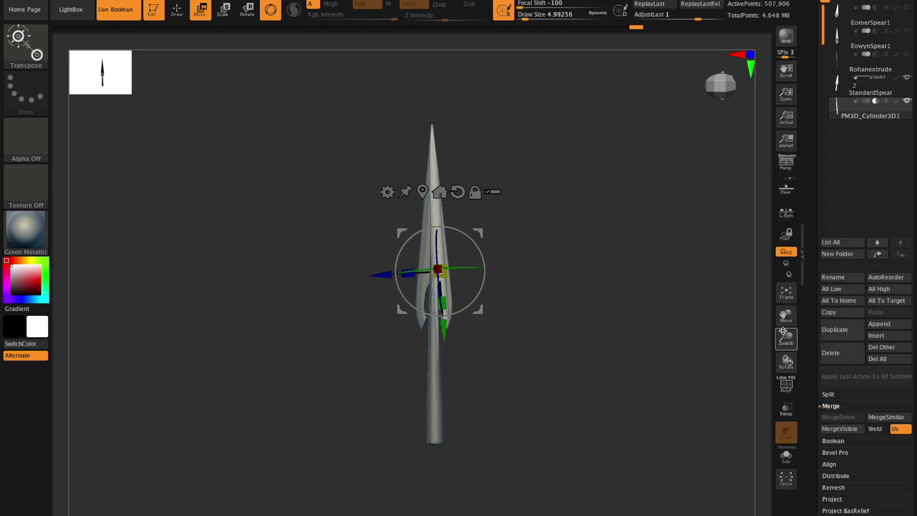
{"action": "left_click_drag", "start_coordinate": [783, 333], "coordinate": [786, 362]}
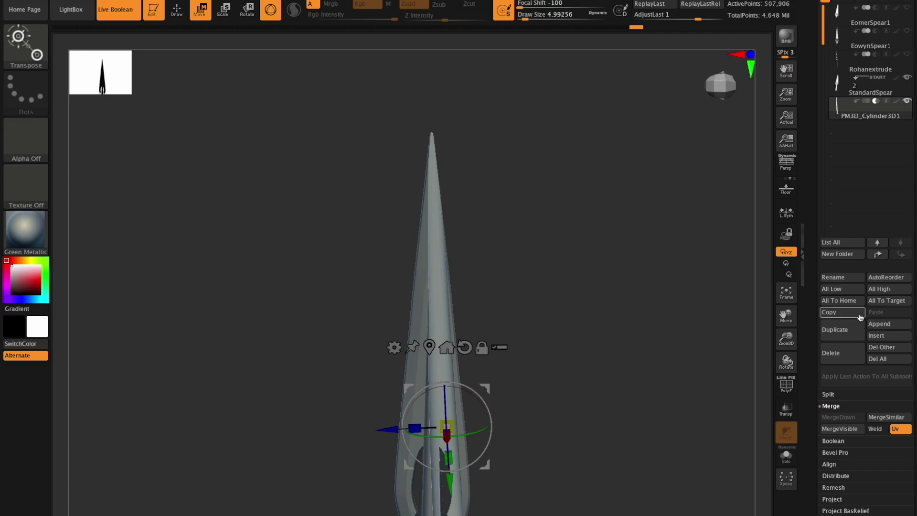
Step: Apply another Taper deformation of about 69 to the cylinder to narrow the groove further toward the blade's tip
{"action": "scroll", "coordinate": [855, 325], "scroll_direction": "down", "scroll_amount": 5}
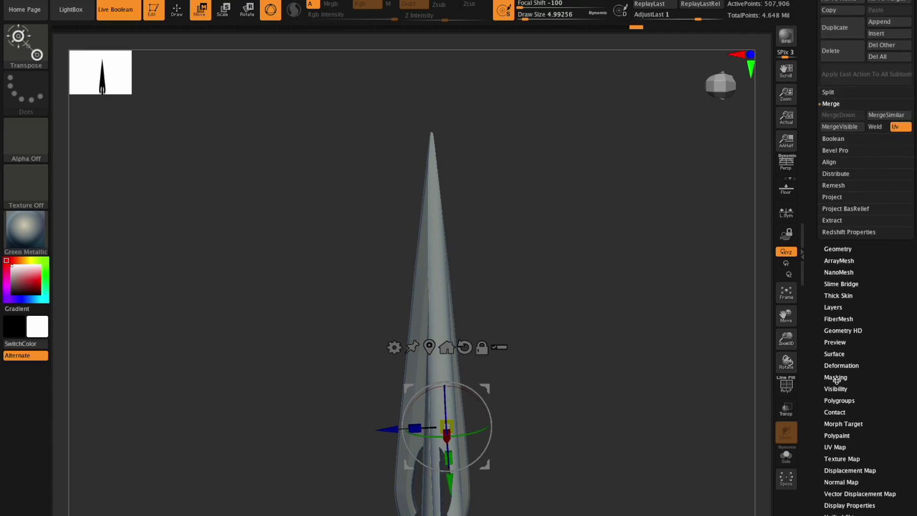
{"action": "left_click", "coordinate": [839, 366]}
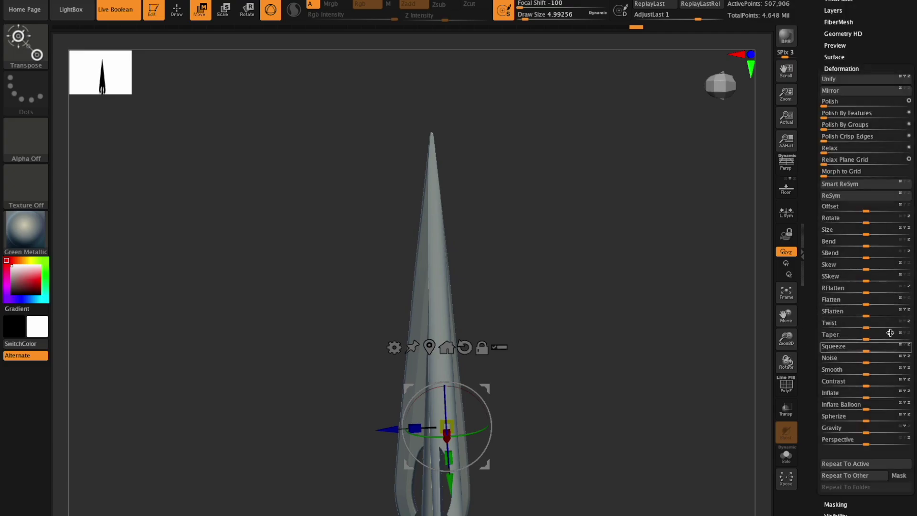
{"action": "left_click", "coordinate": [867, 338]}
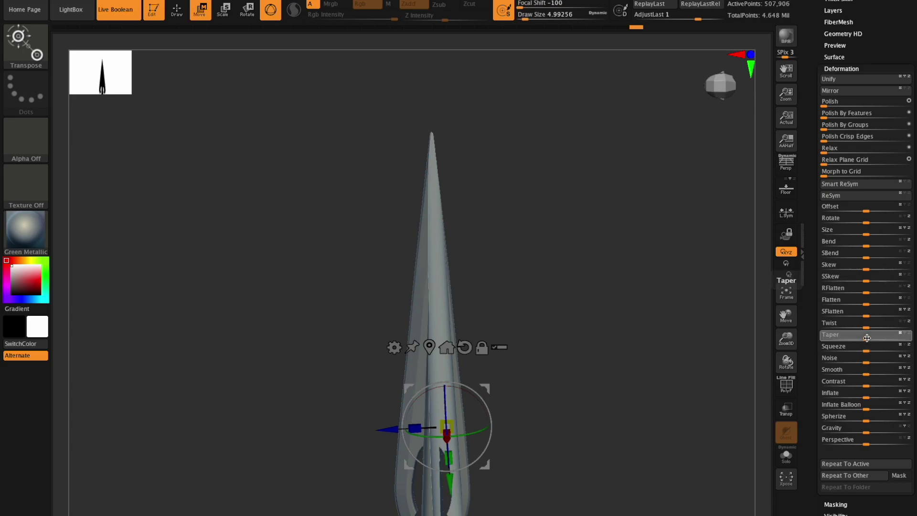
{"action": "left_click_drag", "start_coordinate": [863, 339], "coordinate": [899, 334]}
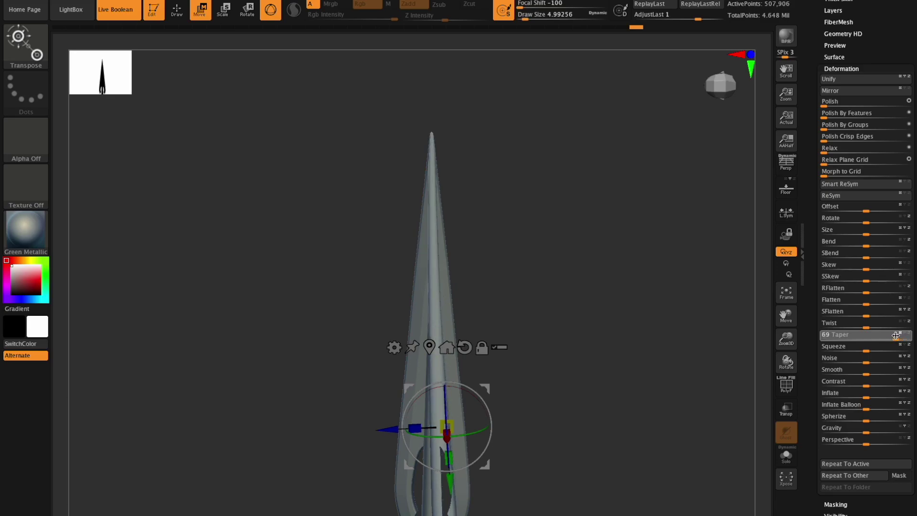
{"action": "left_click_drag", "start_coordinate": [897, 335], "coordinate": [896, 336]}
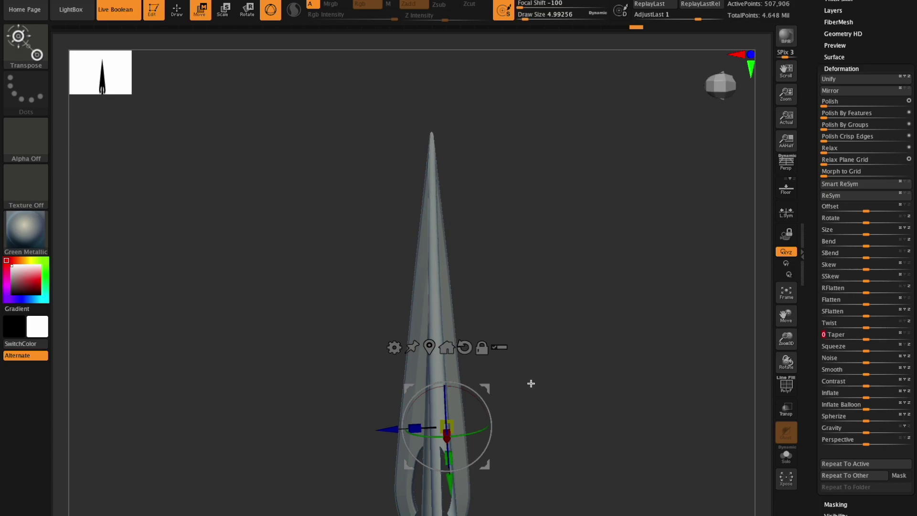
Step: Move the cylinder along Z away from the central shaft, adjusting its rotation and taper slightly to follow the blade edge
{"action": "left_click_drag", "start_coordinate": [386, 428], "coordinate": [393, 428]}
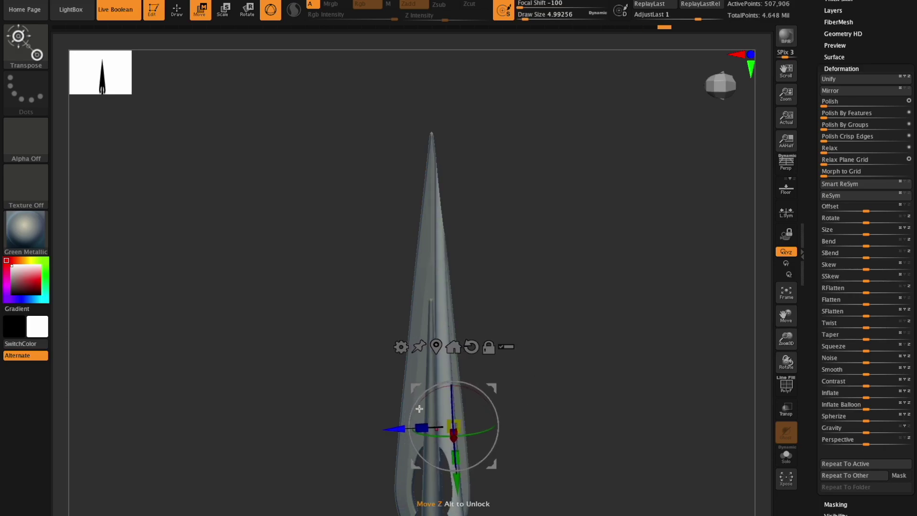
{"action": "left_click_drag", "start_coordinate": [473, 389], "coordinate": [472, 386]}
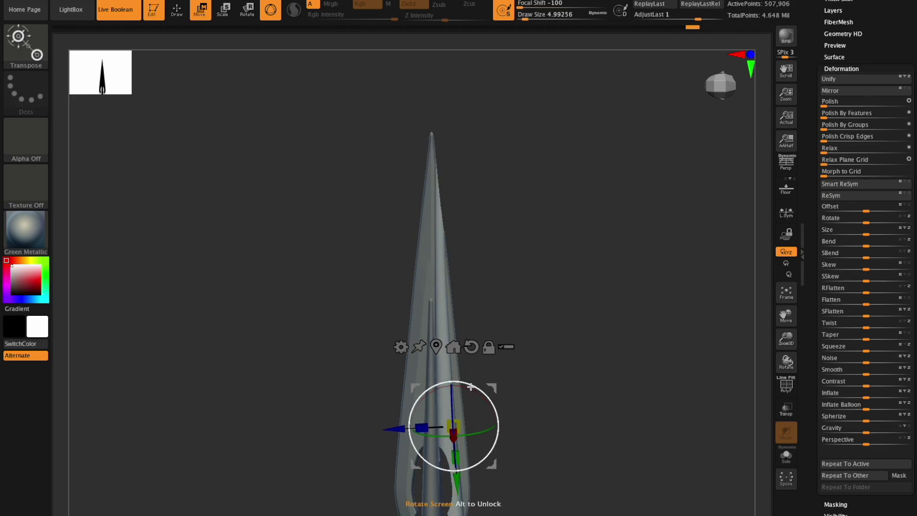
{"action": "left_click_drag", "start_coordinate": [389, 427], "coordinate": [399, 427]}
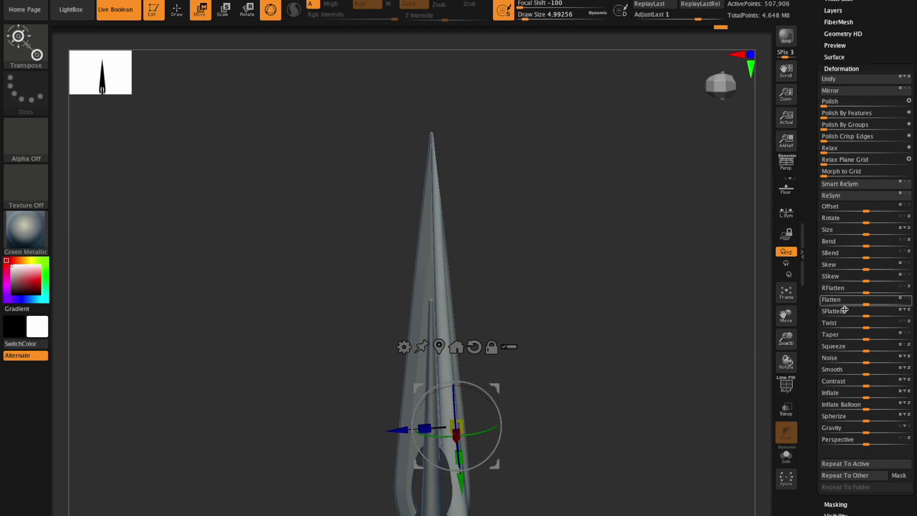
{"action": "left_click_drag", "start_coordinate": [864, 336], "coordinate": [864, 339]}
{"action": "mouse_move", "coordinate": [786, 363]}
{"action": "left_mouse_down"}
{"action": "mouse_move", "coordinate": [787, 348]}
{"action": "mouse_move", "coordinate": [790, 364]}
{"action": "left_mouse_up"}
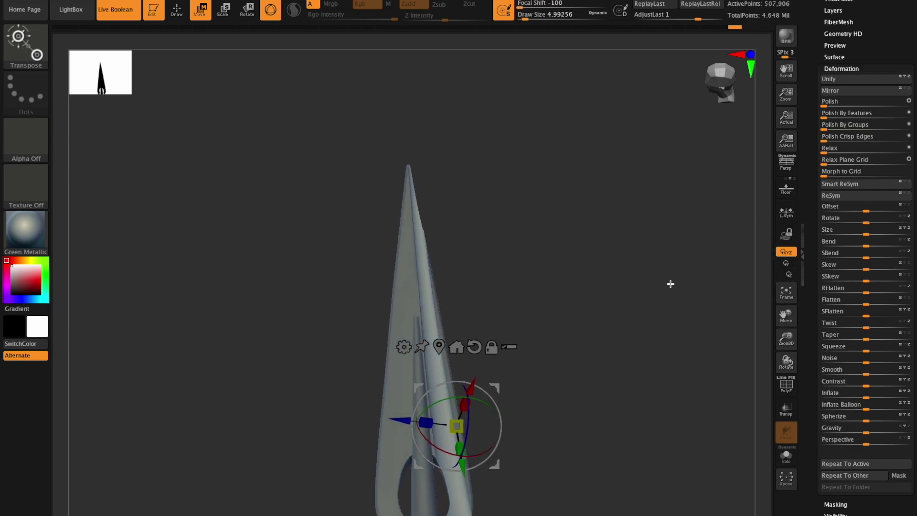
Step: Inspect the groove from the front and nudge the cylinder slightly along Z to refine its position on the blade
{"action": "left_click_drag", "start_coordinate": [785, 357], "coordinate": [784, 394]}
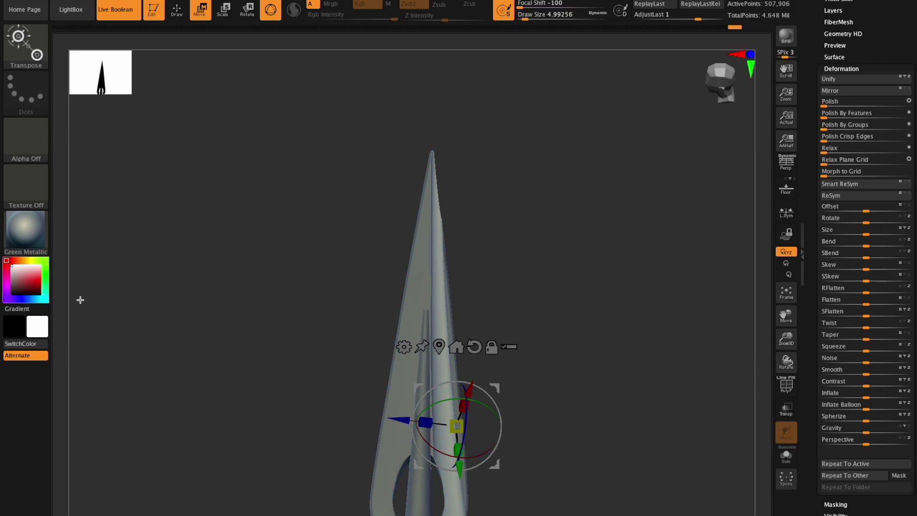
{"action": "left_click_drag", "start_coordinate": [788, 321], "coordinate": [793, 313]}
{"action": "left_click_drag", "start_coordinate": [786, 358], "coordinate": [788, 384]}
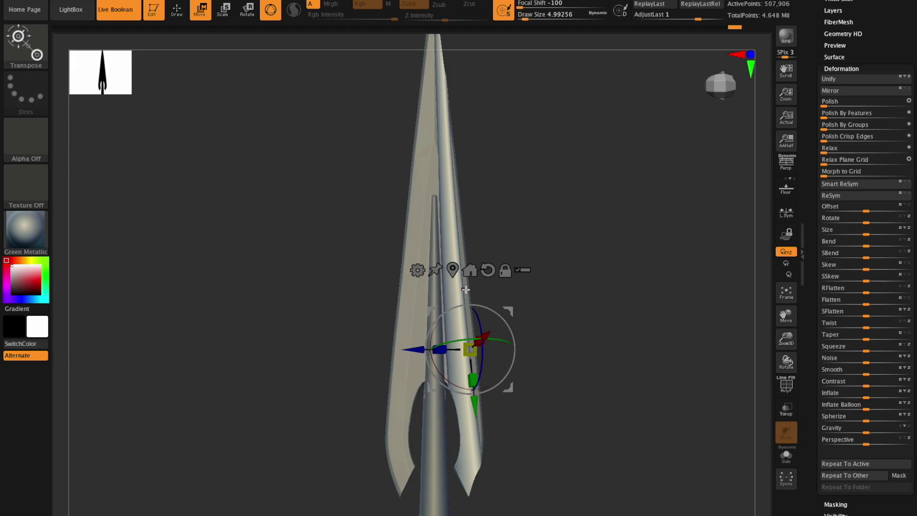
{"action": "left_click_drag", "start_coordinate": [415, 350], "coordinate": [414, 350]}
Step: Show the floor reference image to compare the groove with the reference spear's blade and tip, and hide it again
{"action": "left_click", "coordinate": [785, 192]}
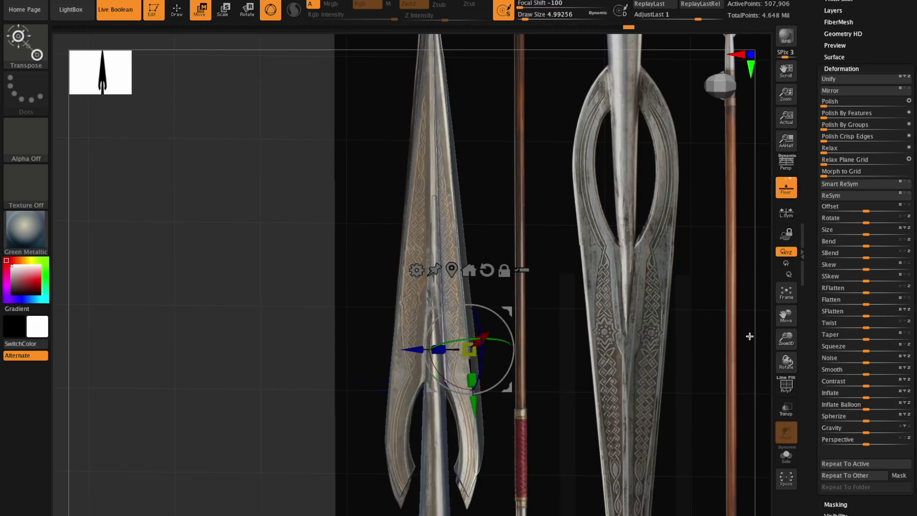
{"action": "left_click_drag", "start_coordinate": [789, 363], "coordinate": [789, 370], "text": "shift"}
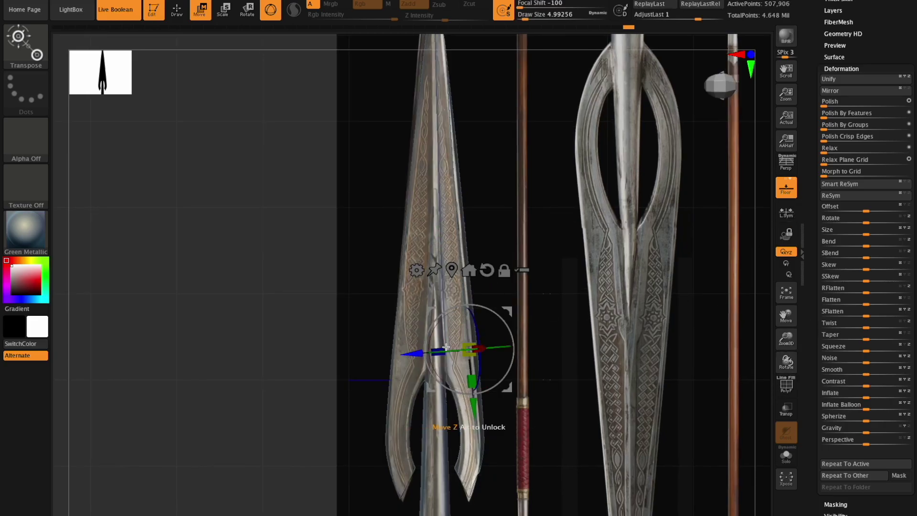
{"action": "left_click_drag", "start_coordinate": [786, 338], "coordinate": [786, 358]}
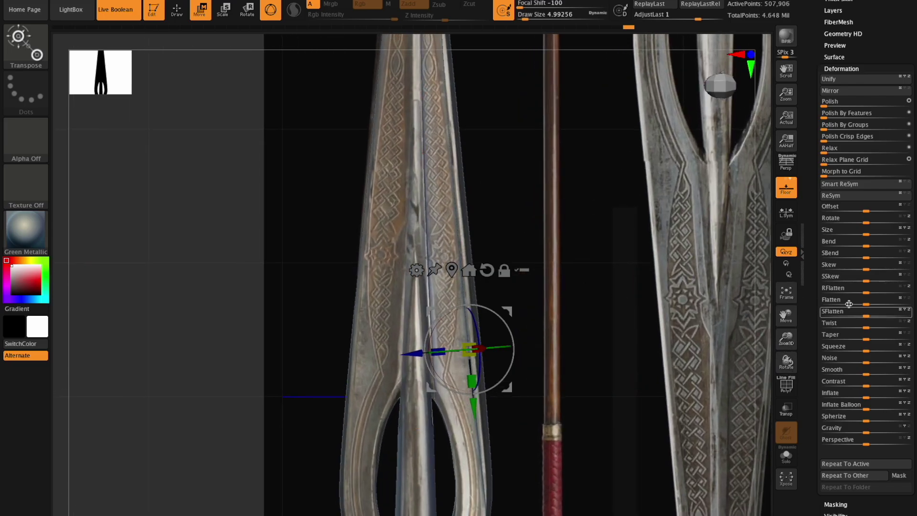
{"action": "left_click_drag", "start_coordinate": [786, 315], "coordinate": [791, 360]}
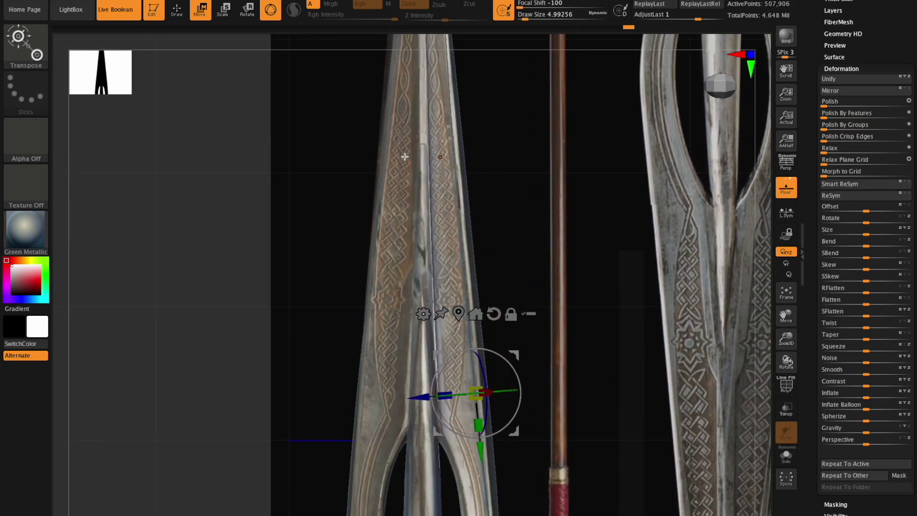
{"action": "mouse_move", "coordinate": [789, 334]}
{"action": "left_mouse_down"}
{"action": "mouse_move", "coordinate": [789, 322]}
{"action": "mouse_move", "coordinate": [775, 336]}
{"action": "left_mouse_up"}
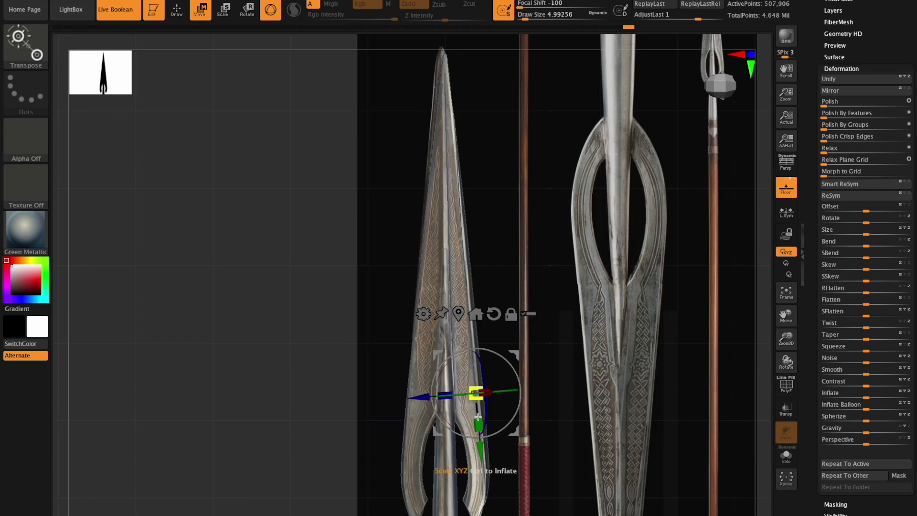
{"action": "left_click_drag", "start_coordinate": [789, 340], "coordinate": [781, 308]}
{"action": "left_click", "coordinate": [786, 189]}
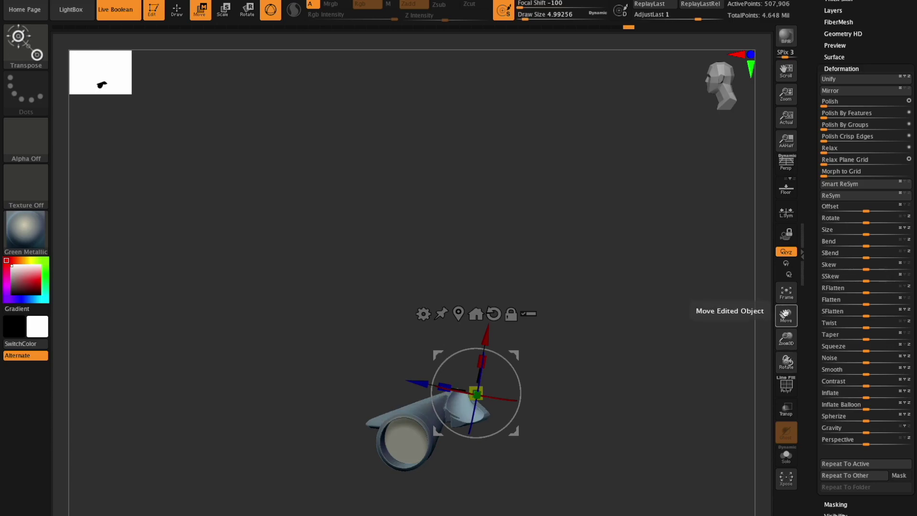
Step: Scale the cylinder down slightly, about 0.89, and nudge it along Z away from the central shaft
{"action": "left_click_drag", "start_coordinate": [786, 362], "coordinate": [793, 400]}
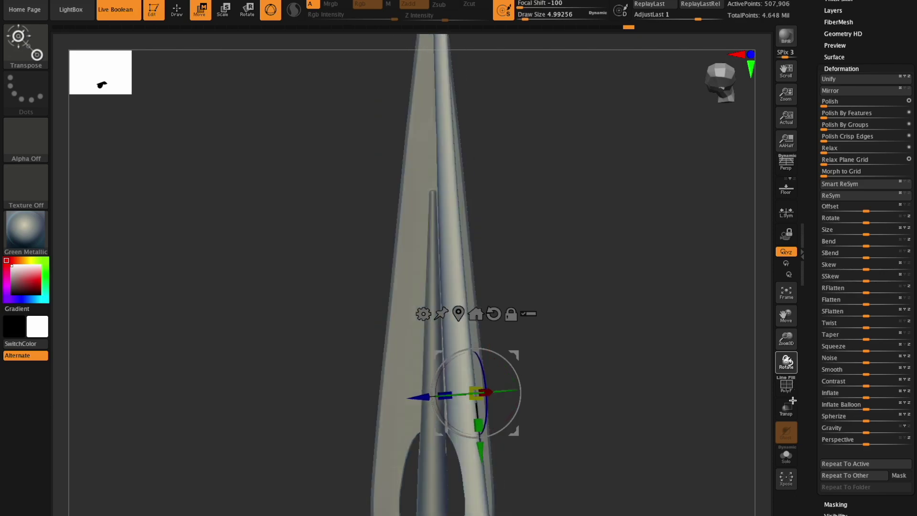
{"action": "left_click_drag", "start_coordinate": [786, 362], "coordinate": [770, 306]}
{"action": "left_click_drag", "start_coordinate": [477, 385], "coordinate": [482, 379]}
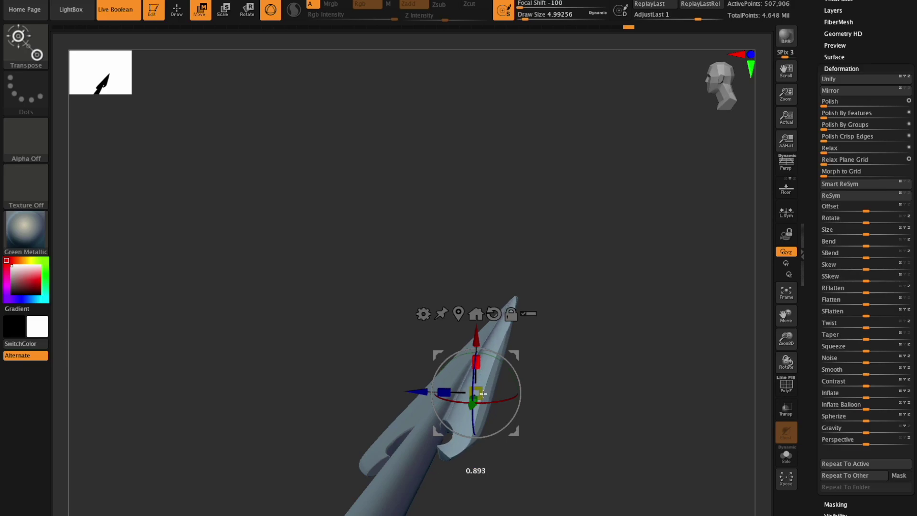
{"action": "left_click_drag", "start_coordinate": [486, 401], "coordinate": [486, 401]}
{"action": "left_click_drag", "start_coordinate": [786, 362], "coordinate": [787, 377]}
{"action": "left_click_drag", "start_coordinate": [786, 344], "coordinate": [786, 353]}
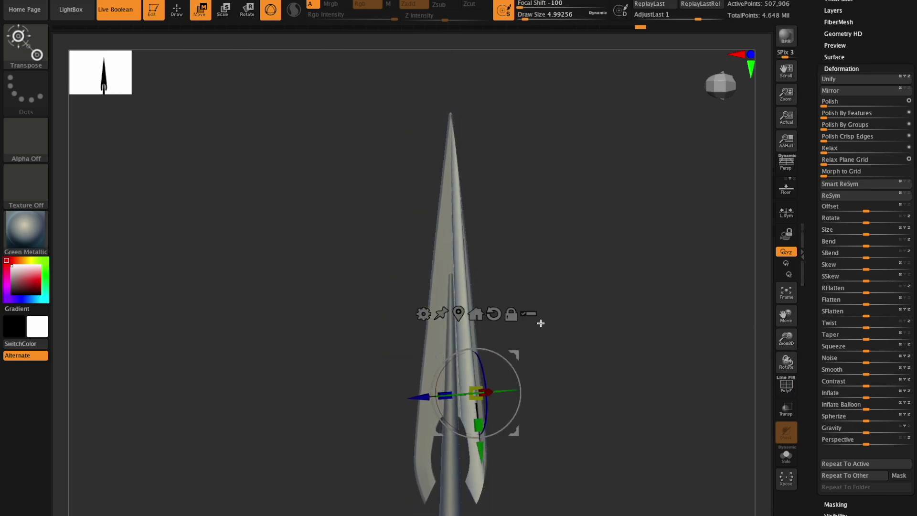
{"action": "left_click", "coordinate": [466, 318]}
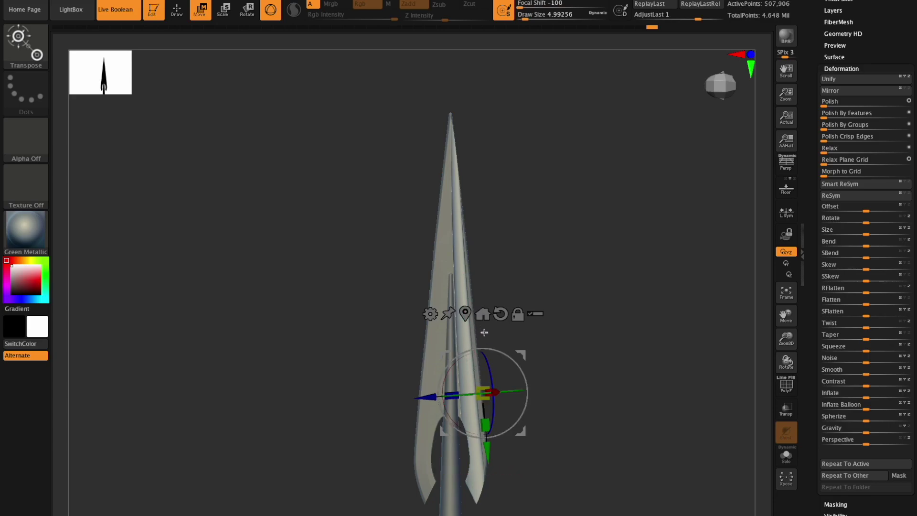
Step: Switch the PM3D_Cylinder3D1 subtool from subtraction to addition to show the whole cylinder against the blade
{"action": "scroll", "coordinate": [875, 48], "scroll_direction": "up", "scroll_amount": 6}
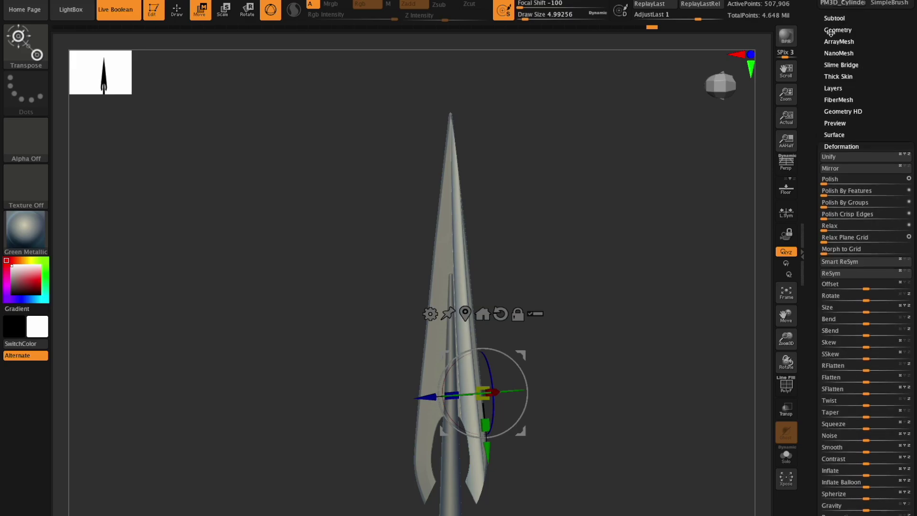
{"action": "scroll", "coordinate": [839, 18], "scroll_direction": "down", "scroll_amount": 1}
{"action": "mouse_move", "coordinate": [882, 106]}
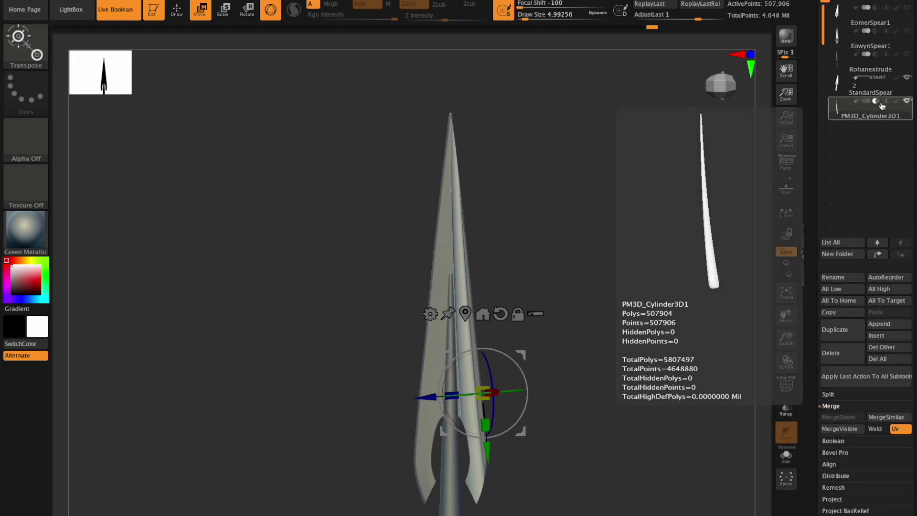
{"action": "left_click", "coordinate": [865, 103]}
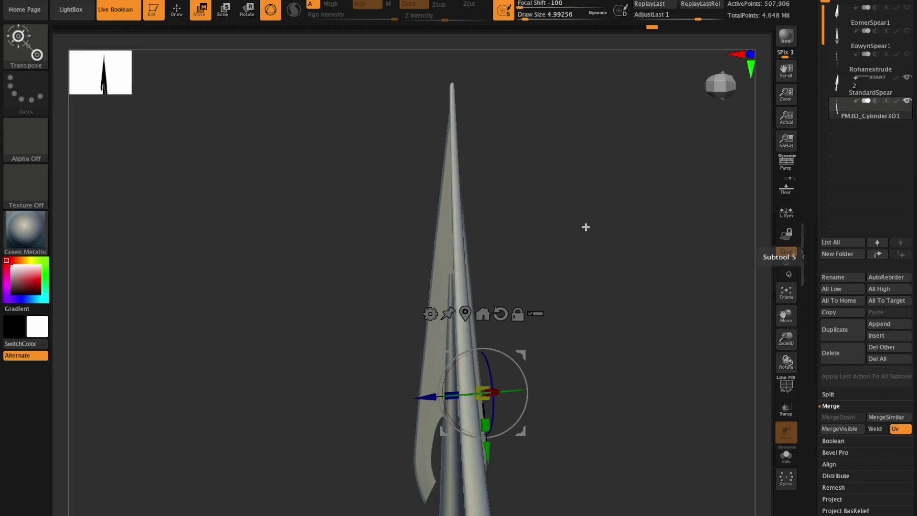
{"action": "mouse_move", "coordinate": [786, 338]}
{"action": "left_mouse_down"}
{"action": "mouse_move", "coordinate": [740, 327]}
{"action": "mouse_move", "coordinate": [774, 316]}
{"action": "mouse_move", "coordinate": [769, 285]}
{"action": "mouse_move", "coordinate": [796, 352]}
{"action": "mouse_move", "coordinate": [793, 342]}
{"action": "mouse_move", "coordinate": [783, 362]}
{"action": "mouse_move", "coordinate": [784, 351]}
{"action": "left_mouse_up"}
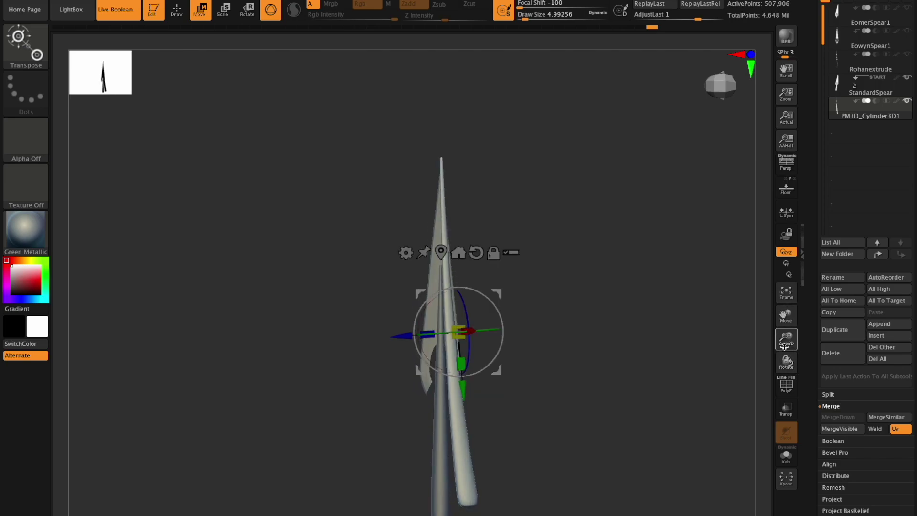
Step: Apply a negative Taper deformation to the cylinder to thicken its narrow end near the blade's tip
{"action": "scroll", "coordinate": [887, 284], "scroll_direction": "down", "scroll_amount": 10}
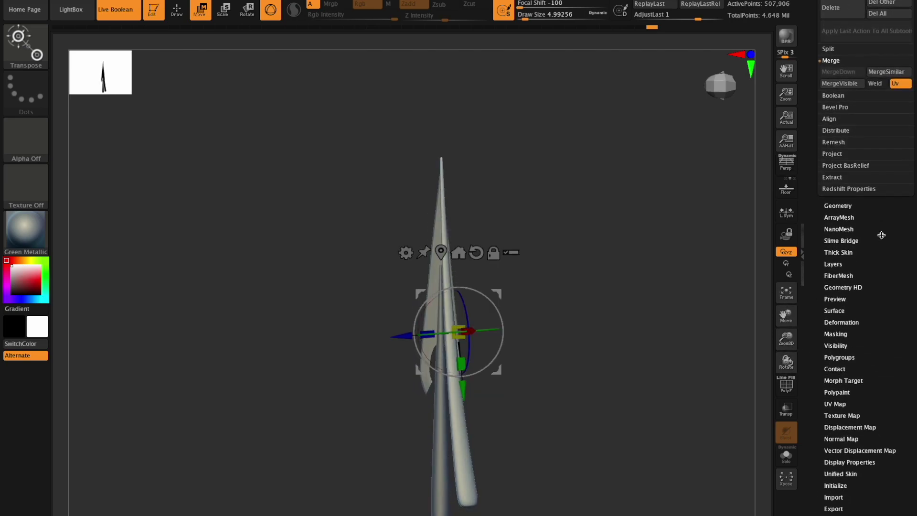
{"action": "left_click", "coordinate": [839, 334]}
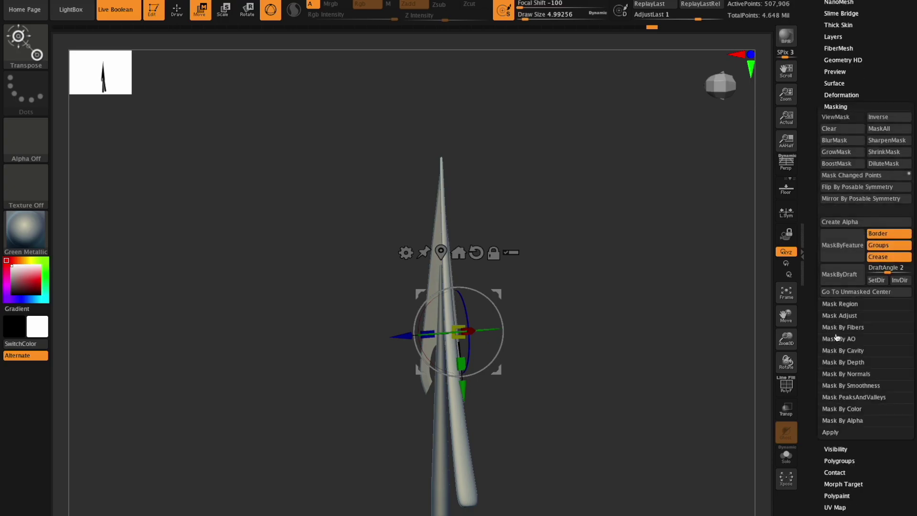
{"action": "left_click", "coordinate": [835, 96]}
{"action": "left_click", "coordinate": [836, 96]}
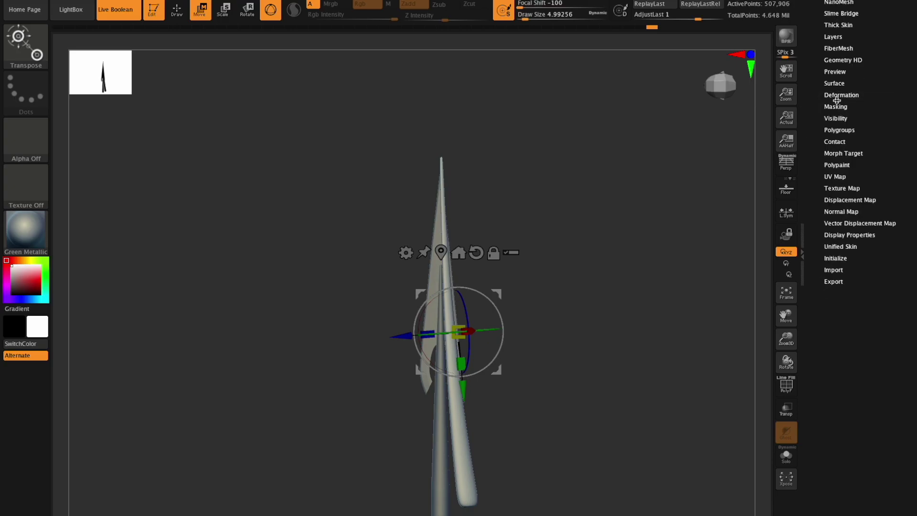
{"action": "left_click", "coordinate": [834, 96]}
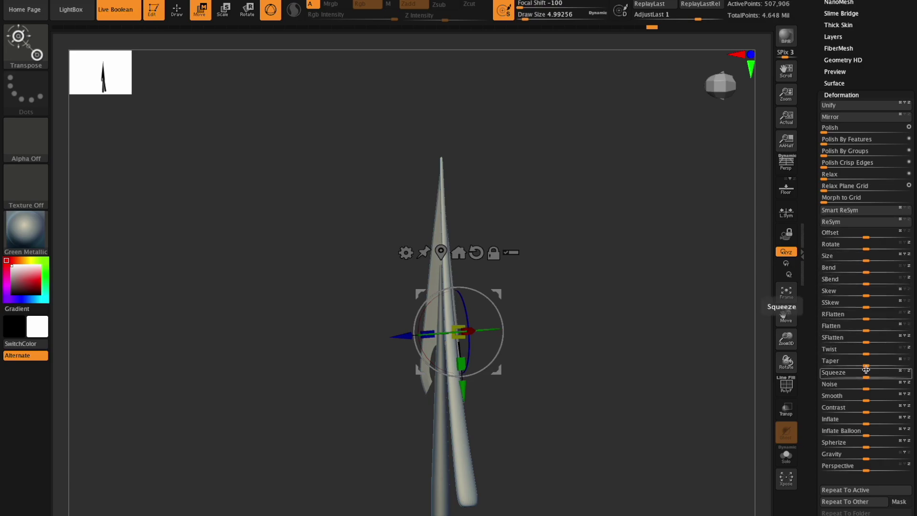
{"action": "left_click_drag", "start_coordinate": [867, 365], "coordinate": [814, 368]}
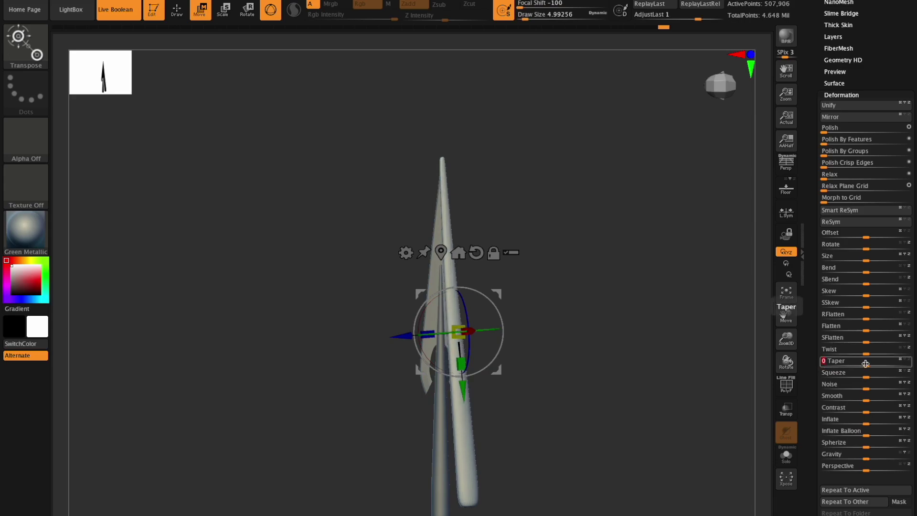
{"action": "left_click", "coordinate": [827, 367]}
{"action": "left_click_drag", "start_coordinate": [826, 369], "coordinate": [865, 365]}
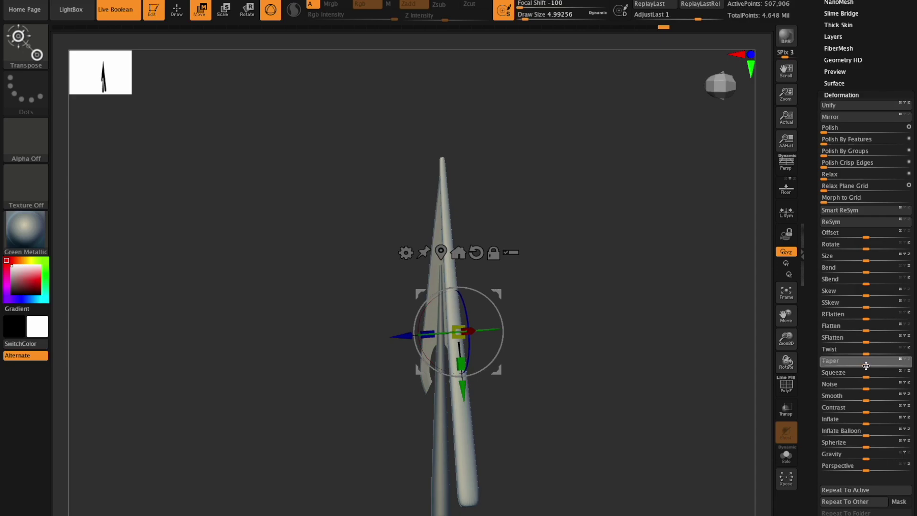
{"action": "mouse_move", "coordinate": [788, 366]}
{"action": "left_mouse_down"}
{"action": "mouse_move", "coordinate": [792, 423]}
{"action": "mouse_move", "coordinate": [787, 368]}
{"action": "left_mouse_up"}
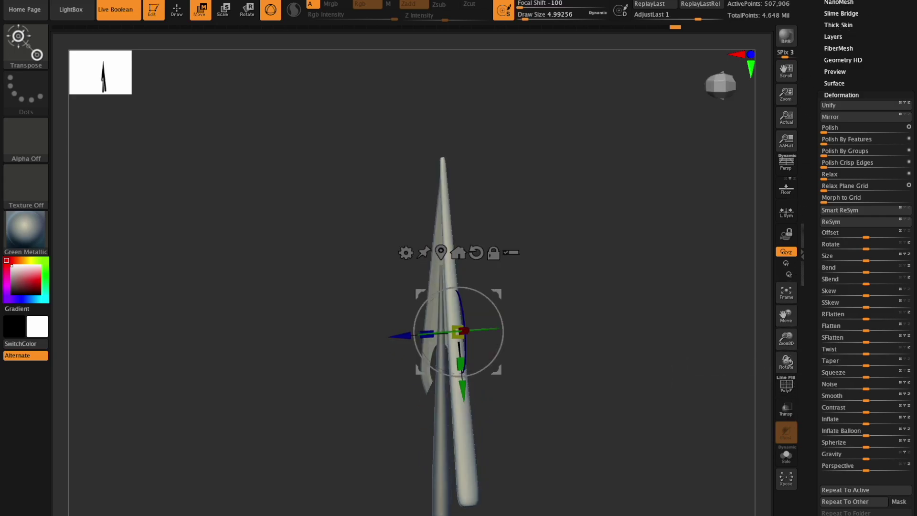
Step: Set the PM3D_Cylinder3D1 subtool back to subtraction so that it cuts the groove into StandardSpear
{"action": "scroll", "coordinate": [886, 19], "scroll_direction": "up", "scroll_amount": 5}
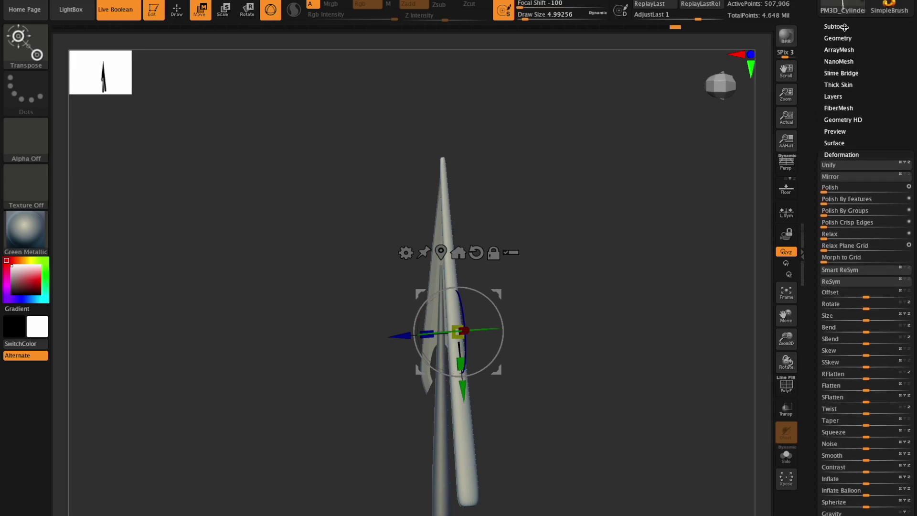
{"action": "left_click", "coordinate": [841, 26]}
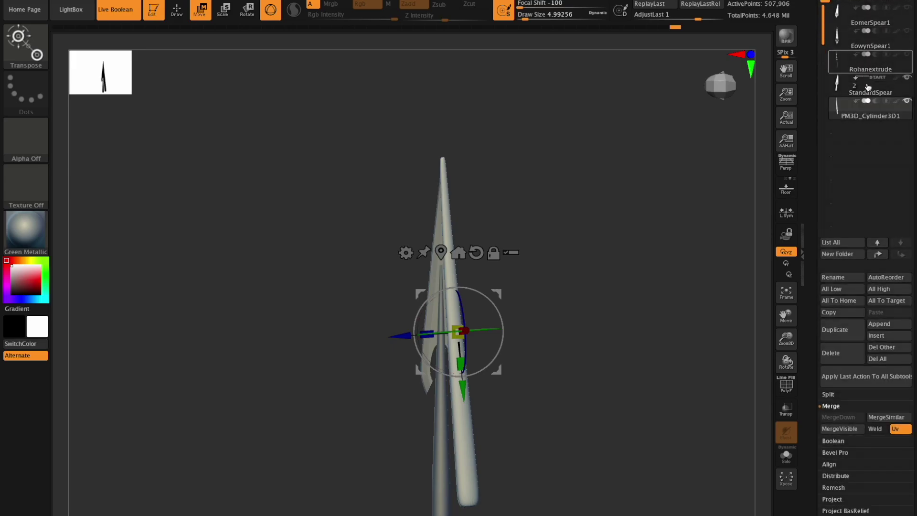
{"action": "left_click", "coordinate": [887, 91]}
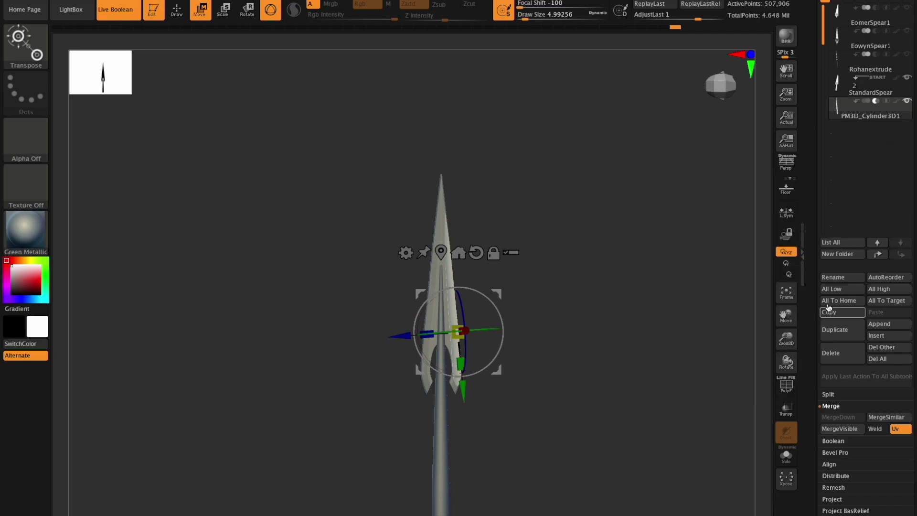
{"action": "left_click", "coordinate": [831, 289]}
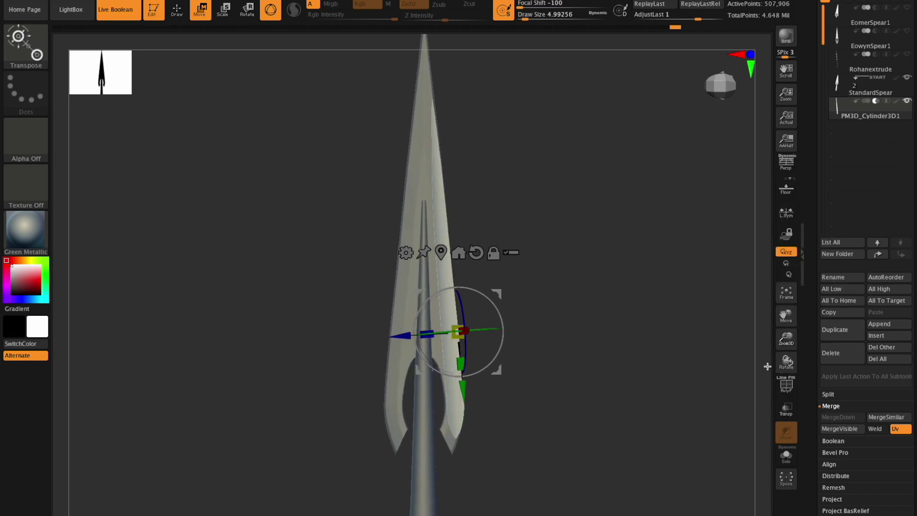
Step: Move the cylinder about 0.0106 along Z toward the central shaft and adjust the groove's depth along X
{"action": "mouse_move", "coordinate": [404, 336]}
{"action": "left_mouse_down"}
{"action": "mouse_move", "coordinate": [396, 336]}
{"action": "mouse_move", "coordinate": [414, 318]}
{"action": "mouse_move", "coordinate": [399, 334]}
{"action": "left_mouse_up"}
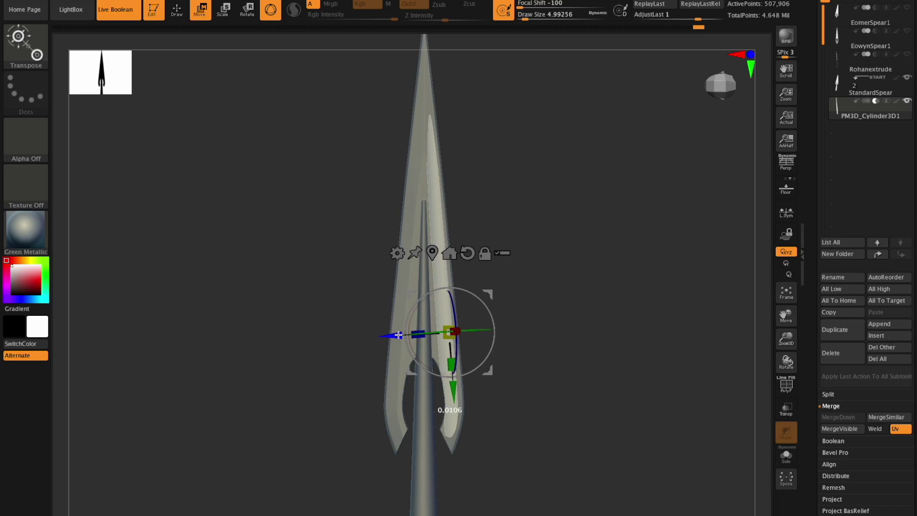
{"action": "left_click_drag", "start_coordinate": [454, 332], "coordinate": [451, 333]}
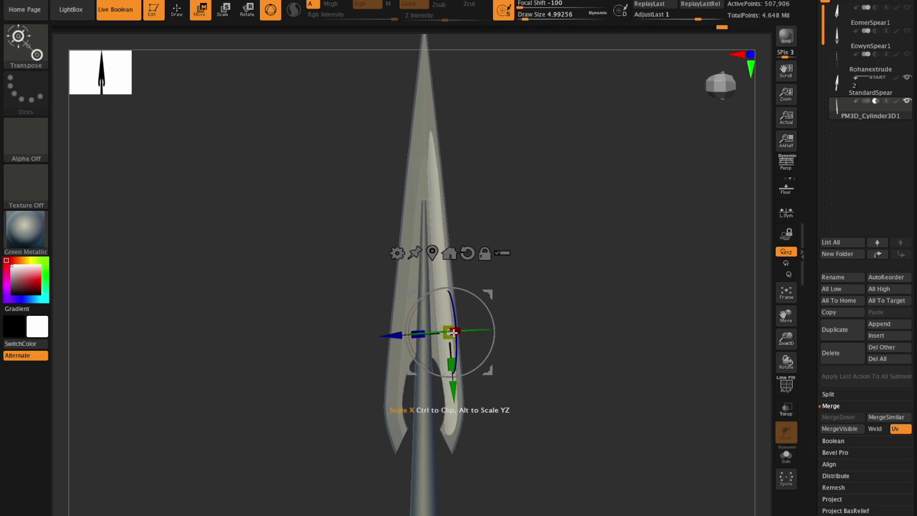
{"action": "key", "text": "ctrl+z"}
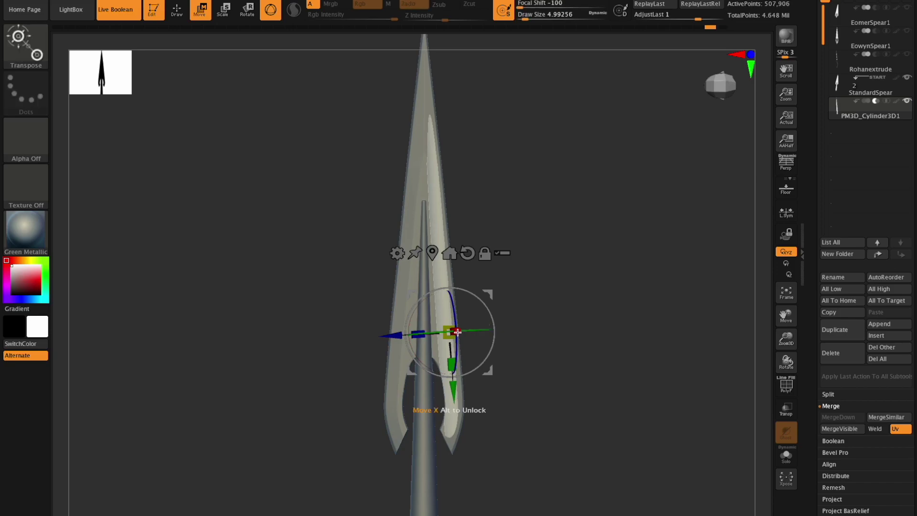
{"action": "left_click_drag", "start_coordinate": [458, 332], "coordinate": [460, 330]}
{"action": "mouse_move", "coordinate": [787, 359]}
{"action": "left_mouse_down"}
{"action": "mouse_move", "coordinate": [770, 356]}
{"action": "mouse_move", "coordinate": [806, 366]}
{"action": "mouse_move", "coordinate": [801, 373]}
{"action": "mouse_move", "coordinate": [810, 300]}
{"action": "left_mouse_up"}
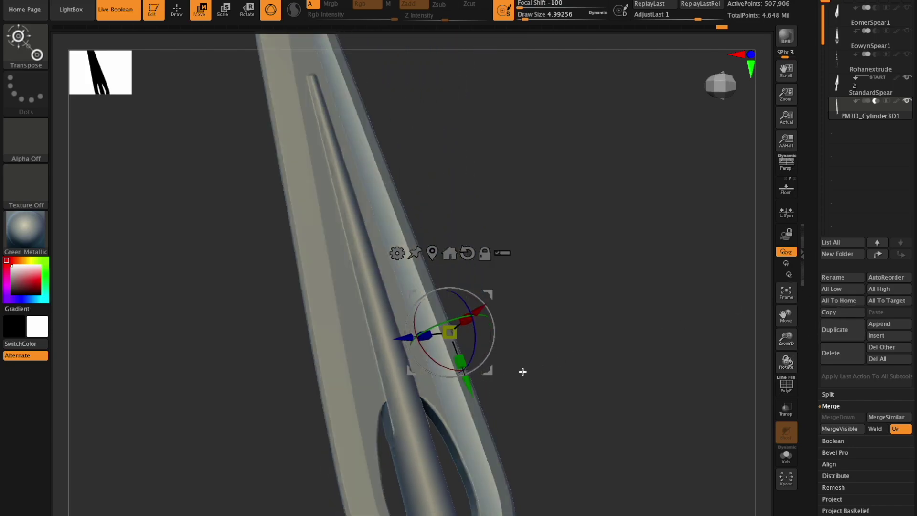
{"action": "left_click_drag", "start_coordinate": [477, 312], "coordinate": [475, 313]}
Step: Move the cylinder along Y toward the blade's tip and stretch it along Y by about 1.29
{"action": "mouse_move", "coordinate": [787, 365]}
{"action": "left_mouse_down"}
{"action": "mouse_move", "coordinate": [783, 339]}
{"action": "mouse_move", "coordinate": [758, 335]}
{"action": "mouse_move", "coordinate": [786, 357]}
{"action": "left_mouse_up"}
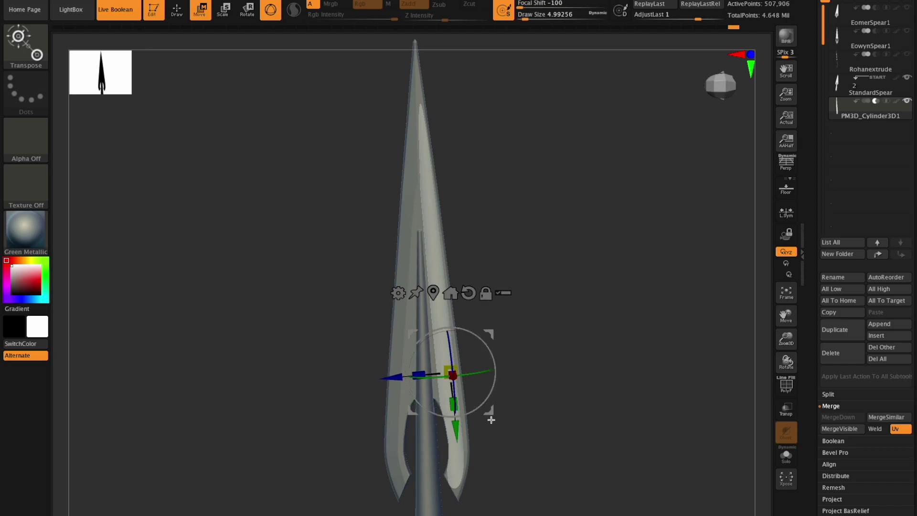
{"action": "left_click_drag", "start_coordinate": [461, 411], "coordinate": [455, 372]}
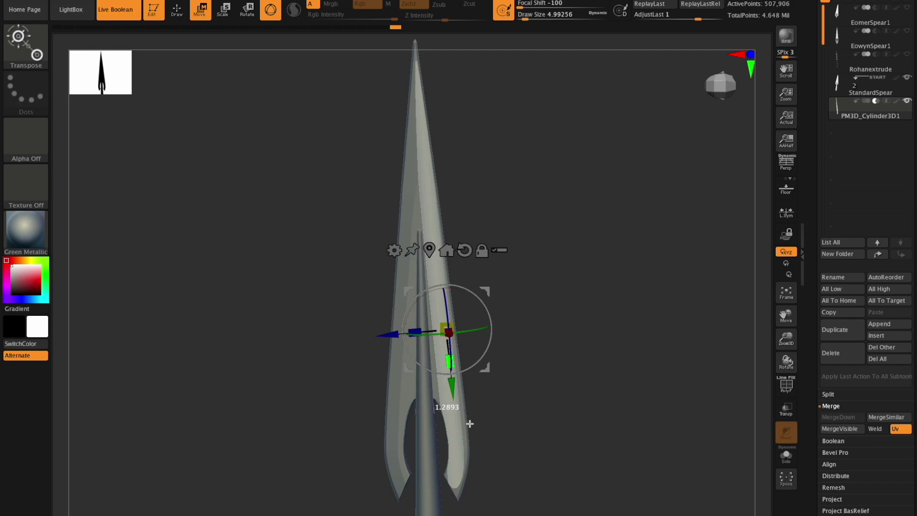
{"action": "left_click_drag", "start_coordinate": [470, 407], "coordinate": [470, 406]}
Step: Nudge the cylinder slightly along Z away from the central shaft to align the groove's inner edge near the tip
{"action": "left_click_drag", "start_coordinate": [783, 335], "coordinate": [786, 359]}
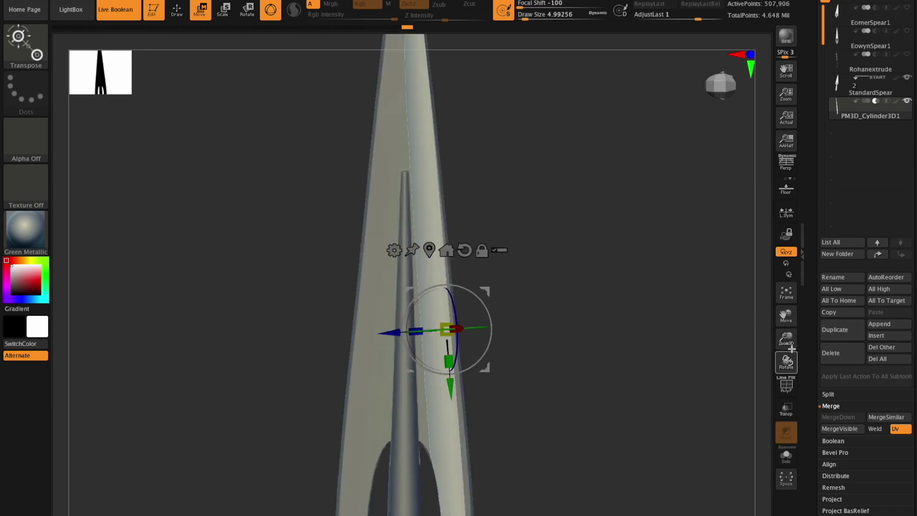
{"action": "left_click", "coordinate": [782, 301]}
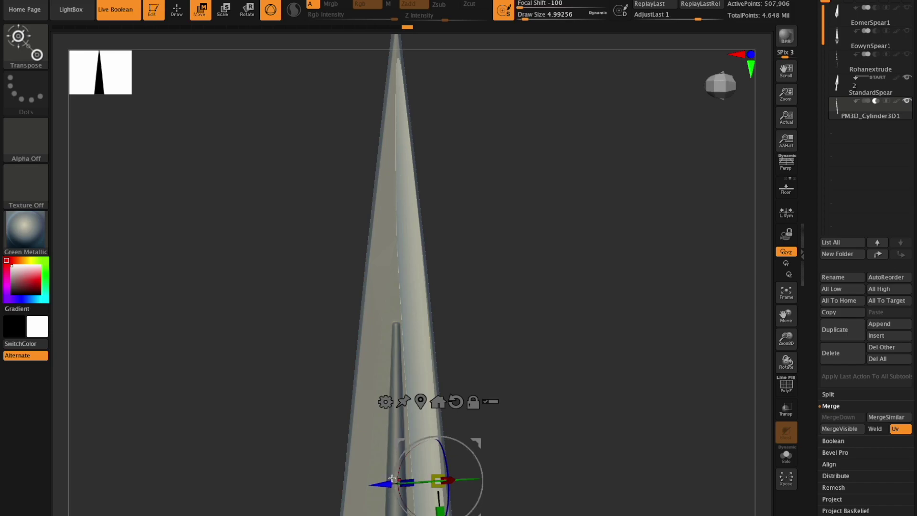
{"action": "left_click_drag", "start_coordinate": [384, 481], "coordinate": [387, 479]}
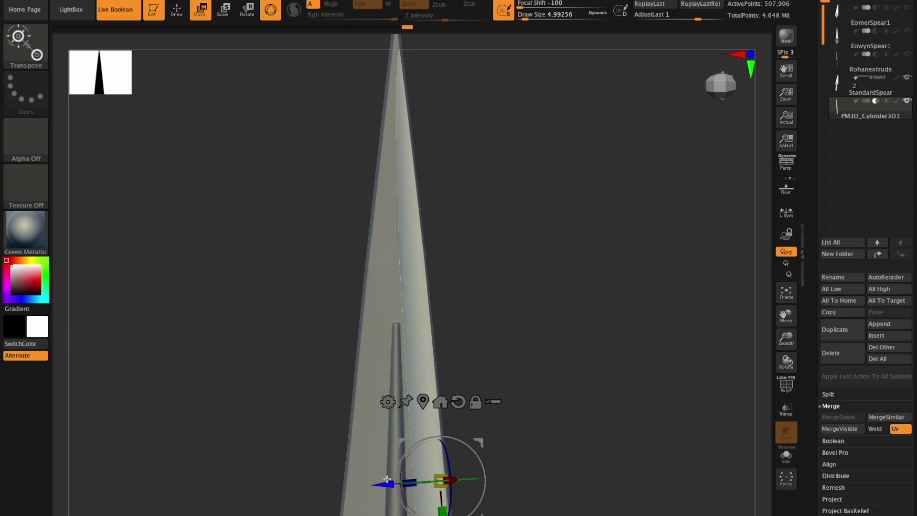
{"action": "left_click_drag", "start_coordinate": [388, 478], "coordinate": [387, 479]}
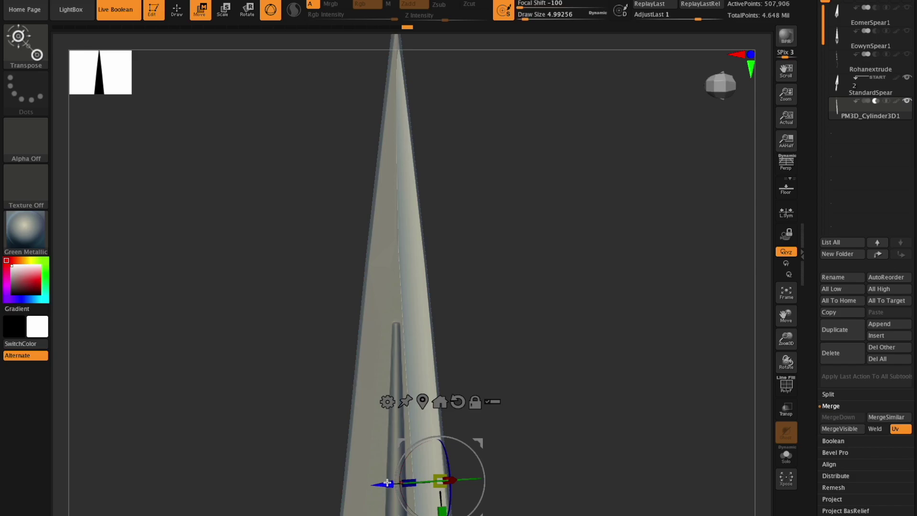
Step: Examine the whole groove and its rounded lower end beside the blade's curved opening and barb
{"action": "left_click_drag", "start_coordinate": [781, 339], "coordinate": [774, 294]}
{"action": "left_click_drag", "start_coordinate": [786, 363], "coordinate": [783, 359]}
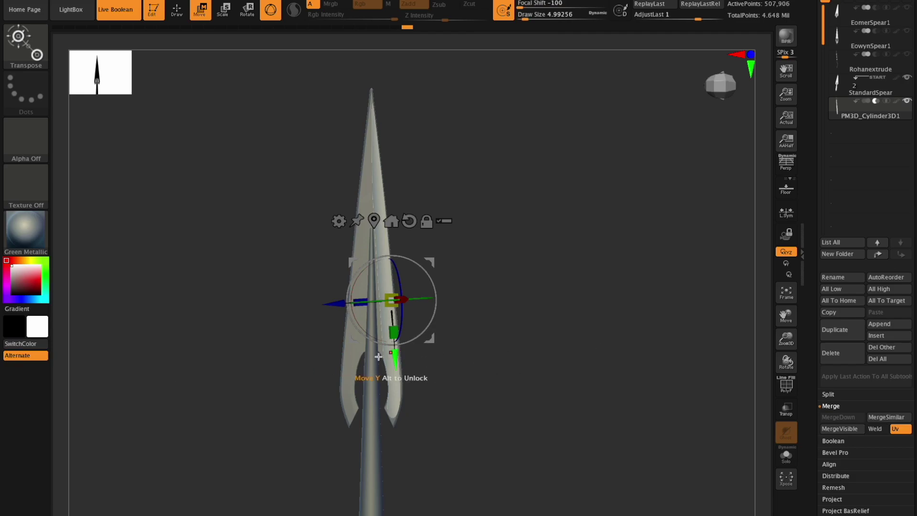
{"action": "left_click_drag", "start_coordinate": [785, 338], "coordinate": [842, 410]}
{"action": "left_click_drag", "start_coordinate": [784, 315], "coordinate": [813, 212]}
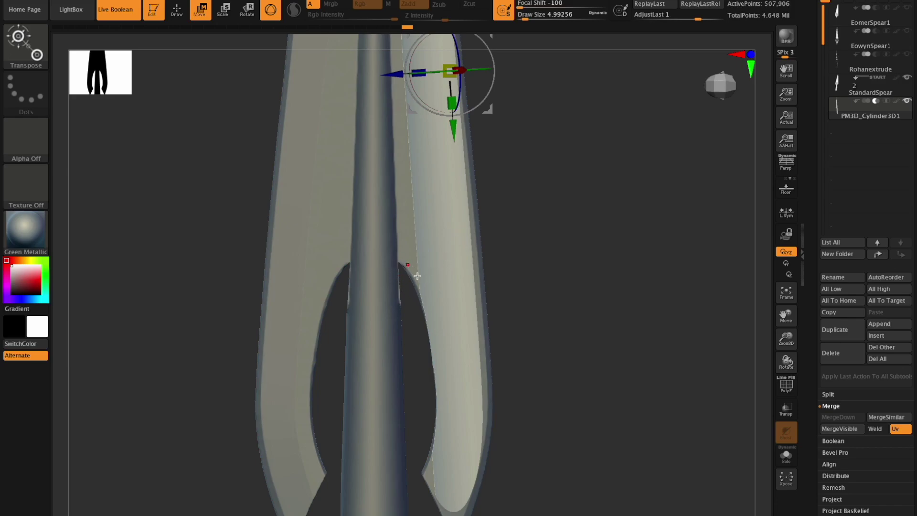
{"action": "mouse_move", "coordinate": [786, 362]}
{"action": "left_mouse_down"}
{"action": "mouse_move", "coordinate": [802, 334]}
{"action": "mouse_move", "coordinate": [793, 366]}
{"action": "left_mouse_up"}
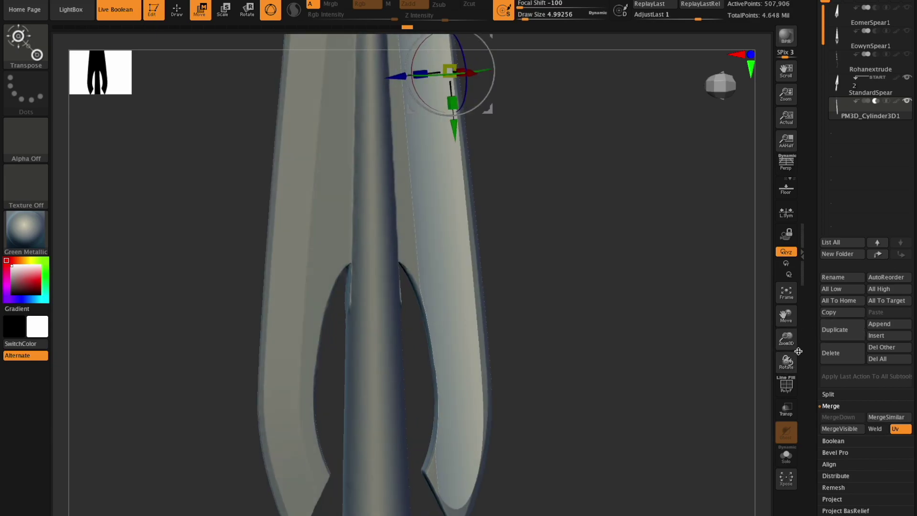
{"action": "mouse_move", "coordinate": [787, 361]}
{"action": "left_mouse_down"}
{"action": "mouse_move", "coordinate": [788, 337]}
{"action": "mouse_move", "coordinate": [794, 366]}
{"action": "mouse_move", "coordinate": [771, 339]}
{"action": "mouse_move", "coordinate": [786, 368]}
{"action": "left_mouse_up"}
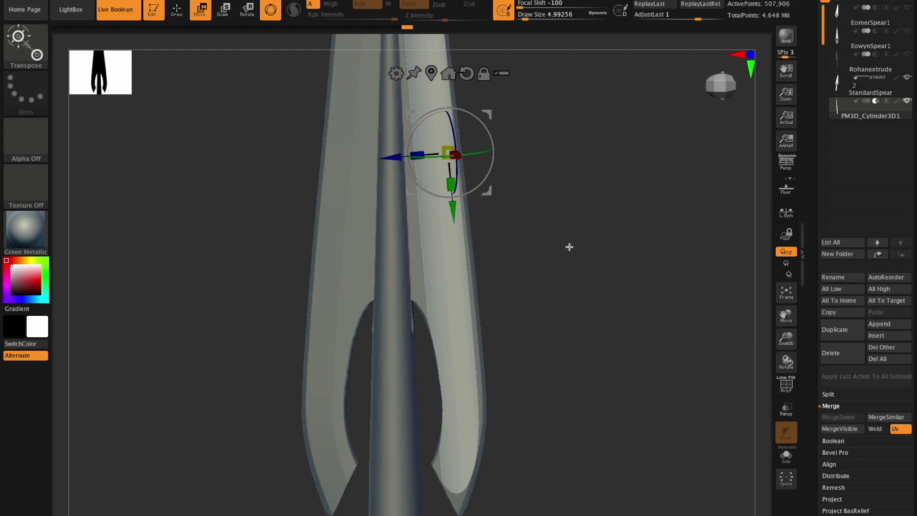
{"action": "left_click_drag", "start_coordinate": [785, 316], "coordinate": [786, 288]}
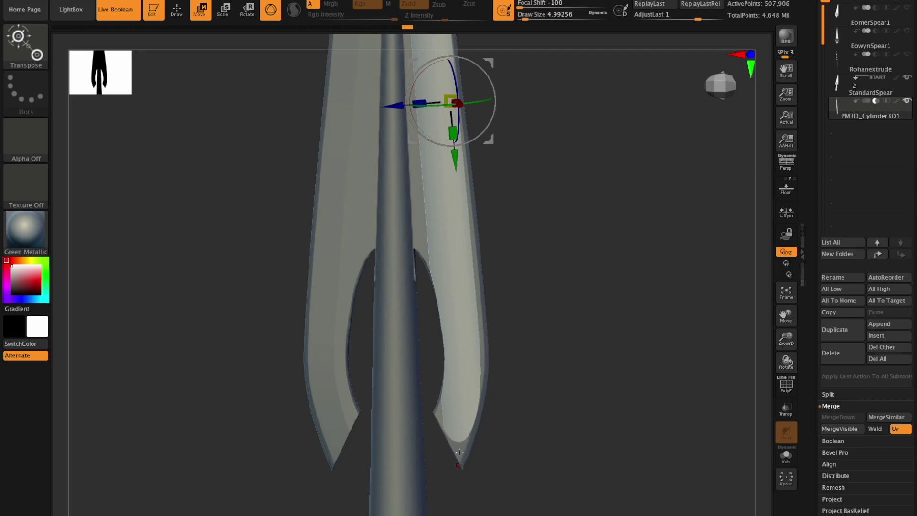
{"action": "mouse_move", "coordinate": [786, 362]}
{"action": "left_mouse_down"}
{"action": "mouse_move", "coordinate": [798, 354]}
{"action": "mouse_move", "coordinate": [779, 346]}
{"action": "mouse_move", "coordinate": [770, 361]}
{"action": "mouse_move", "coordinate": [784, 363]}
{"action": "mouse_move", "coordinate": [802, 346]}
{"action": "mouse_move", "coordinate": [800, 360]}
{"action": "mouse_move", "coordinate": [788, 344]}
{"action": "mouse_move", "coordinate": [787, 357]}
{"action": "mouse_move", "coordinate": [768, 359]}
{"action": "mouse_move", "coordinate": [788, 362]}
{"action": "left_mouse_up"}
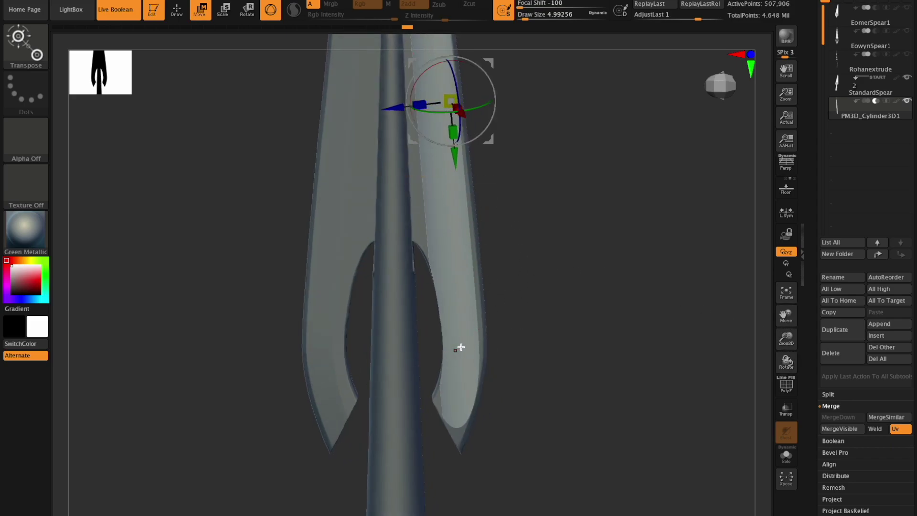
Step: Nudge the cylinder slightly along Z and rotate it about X by about -0.83 to align the groove with the blade's centreline
{"action": "left_click_drag", "start_coordinate": [786, 332], "coordinate": [786, 319]}
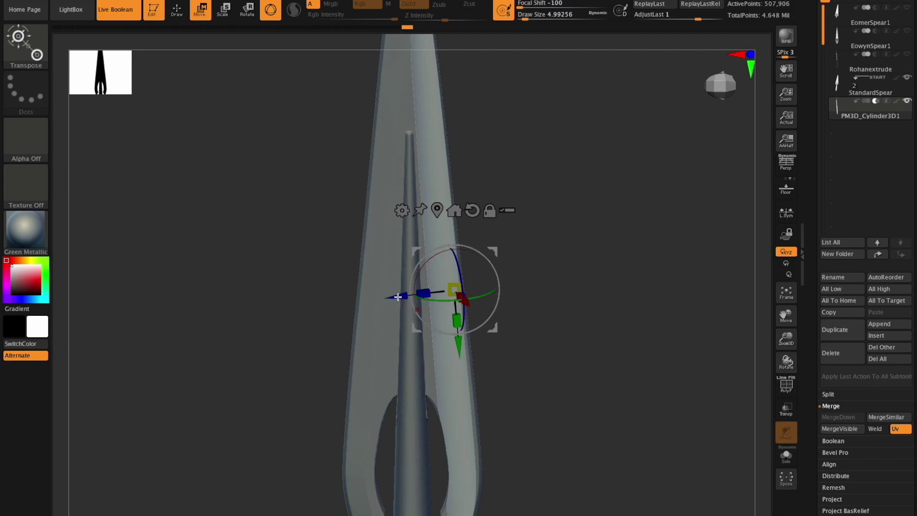
{"action": "left_click_drag", "start_coordinate": [399, 297], "coordinate": [401, 297]}
{"action": "left_click_drag", "start_coordinate": [786, 316], "coordinate": [784, 355]}
{"action": "left_click_drag", "start_coordinate": [786, 361], "coordinate": [753, 340]}
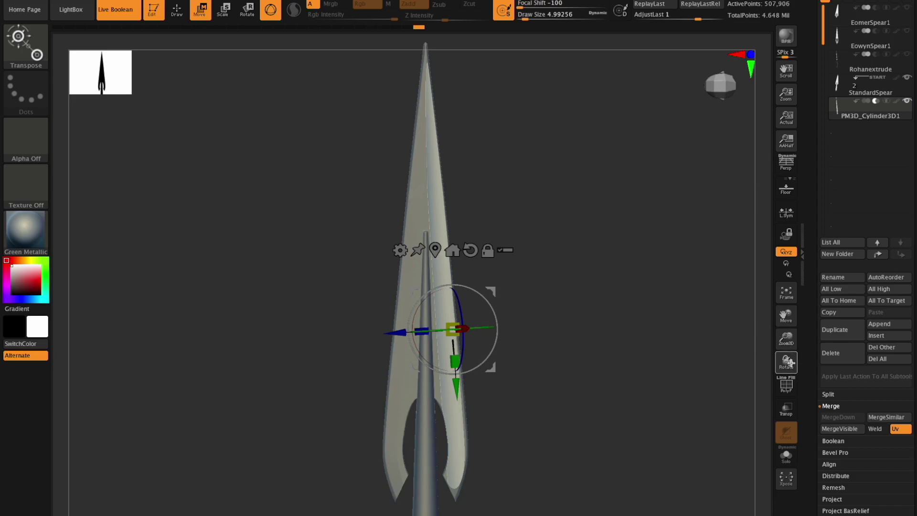
{"action": "left_click_drag", "start_coordinate": [784, 337], "coordinate": [799, 385]}
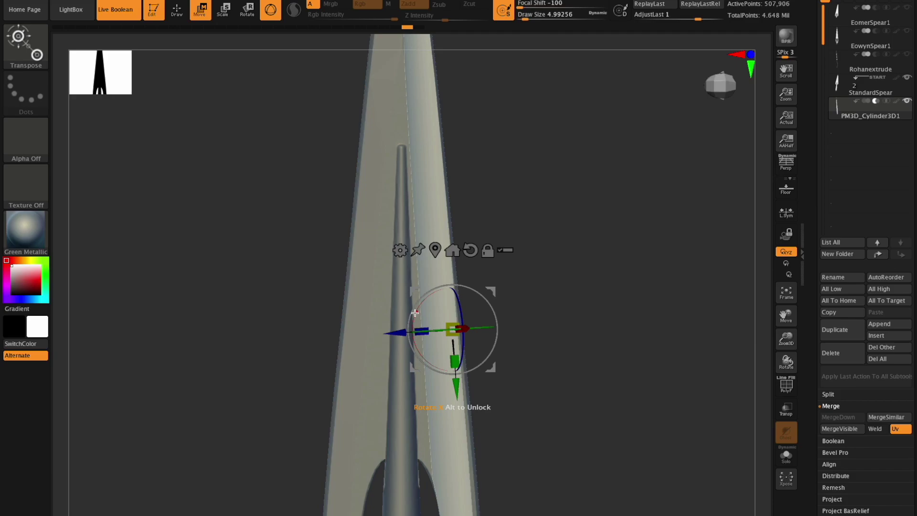
{"action": "left_click_drag", "start_coordinate": [415, 316], "coordinate": [49, 190]}
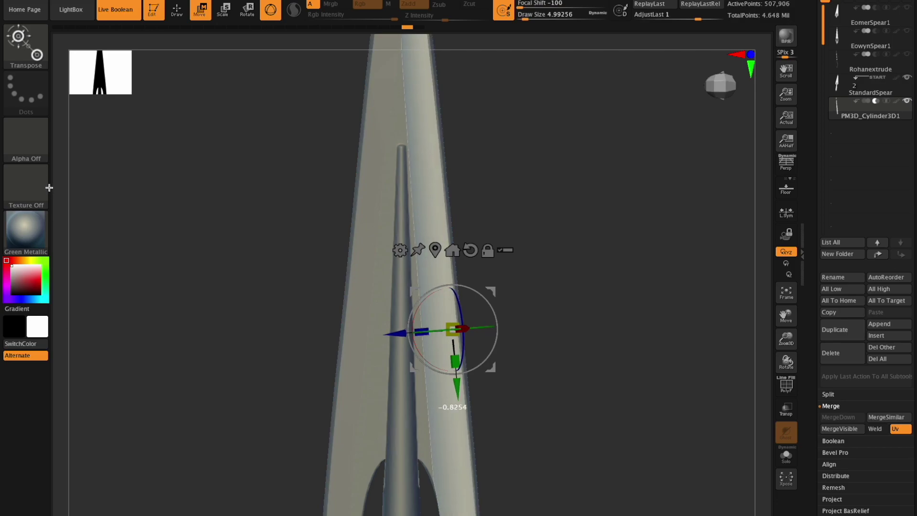
Step: Compare earlier versions of the groove in the undo history and return to the latest one
{"action": "left_click_drag", "start_coordinate": [776, 342], "coordinate": [771, 336]}
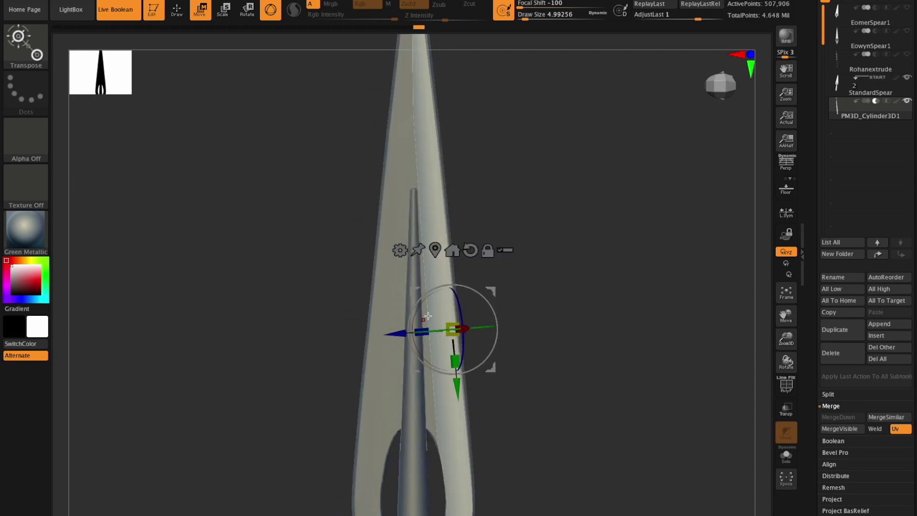
{"action": "left_click_drag", "start_coordinate": [782, 338], "coordinate": [780, 316]}
{"action": "key", "text": "ctrl+z"}
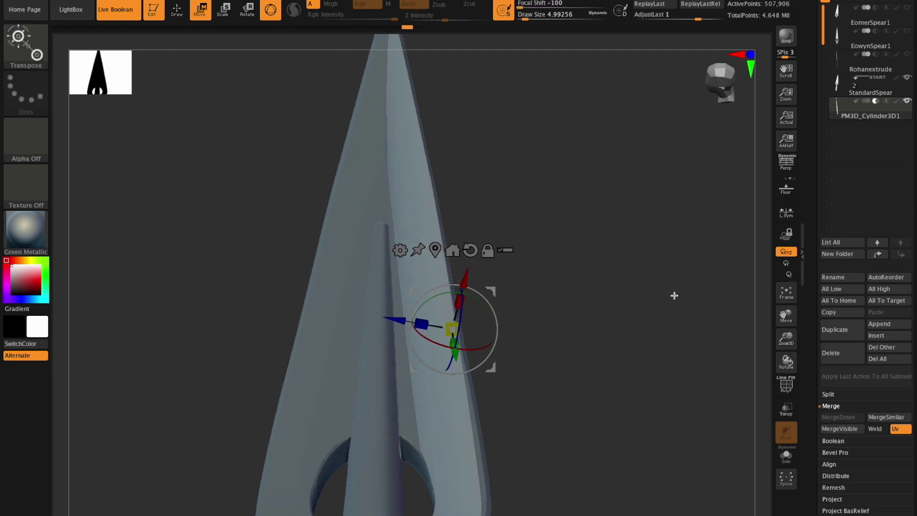
{"action": "mouse_move", "coordinate": [785, 336]}
{"action": "left_mouse_down"}
{"action": "mouse_move", "coordinate": [772, 328]}
{"action": "mouse_move", "coordinate": [779, 323]}
{"action": "left_mouse_up"}
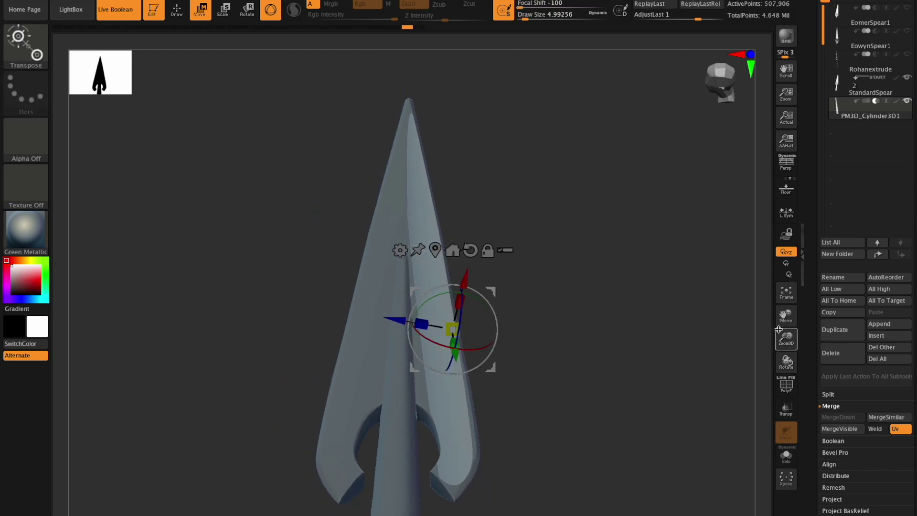
{"action": "key", "text": "ctrl"}
{"action": "key", "text": "ctrl+z"}
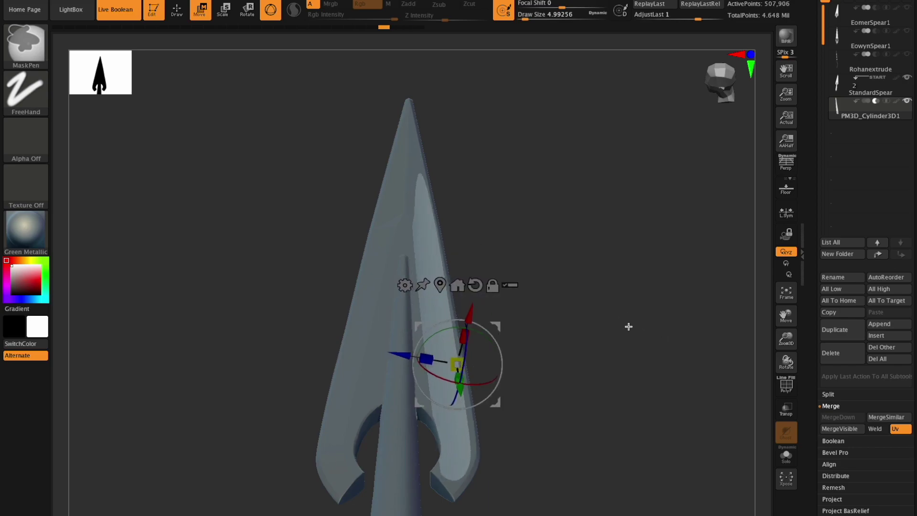
{"action": "left_click_drag", "start_coordinate": [376, 32], "coordinate": [420, 29]}
Step: Move the cylinder about 0.66 along Y toward the blade's tip
{"action": "left_click_drag", "start_coordinate": [792, 358], "coordinate": [772, 343]}
{"action": "left_click_drag", "start_coordinate": [453, 385], "coordinate": [454, 275]}
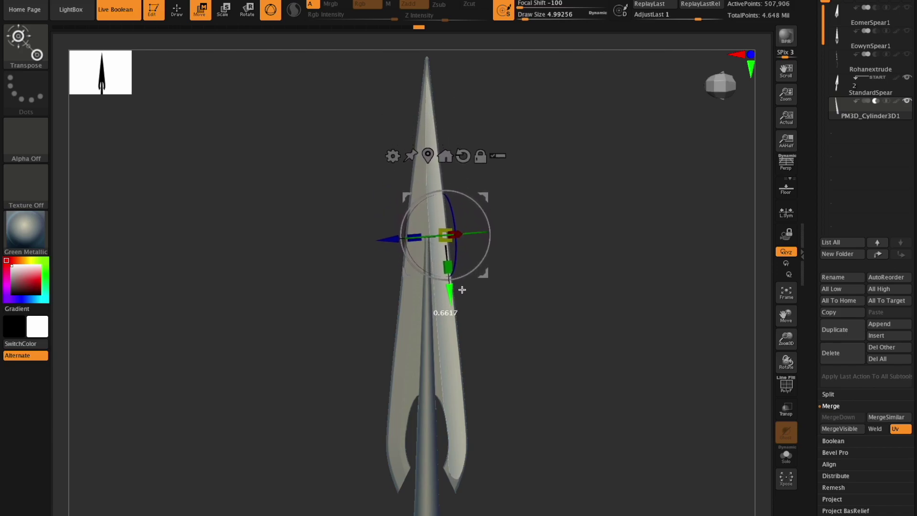
{"action": "mouse_move", "coordinate": [787, 363]}
{"action": "left_mouse_down"}
{"action": "mouse_move", "coordinate": [769, 369]}
{"action": "mouse_move", "coordinate": [788, 362]}
{"action": "mouse_move", "coordinate": [790, 387]}
{"action": "mouse_move", "coordinate": [791, 339]}
{"action": "mouse_move", "coordinate": [775, 335]}
{"action": "mouse_move", "coordinate": [801, 374]}
{"action": "mouse_move", "coordinate": [791, 358]}
{"action": "mouse_move", "coordinate": [778, 364]}
{"action": "mouse_move", "coordinate": [779, 339]}
{"action": "mouse_move", "coordinate": [789, 371]}
{"action": "mouse_move", "coordinate": [784, 351]}
{"action": "left_mouse_up"}
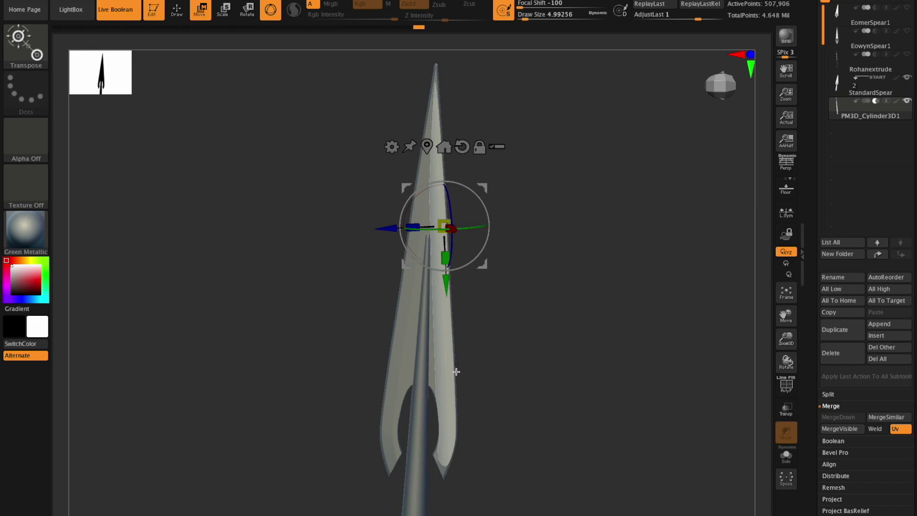
{"action": "left_click_drag", "start_coordinate": [787, 363], "coordinate": [796, 352]}
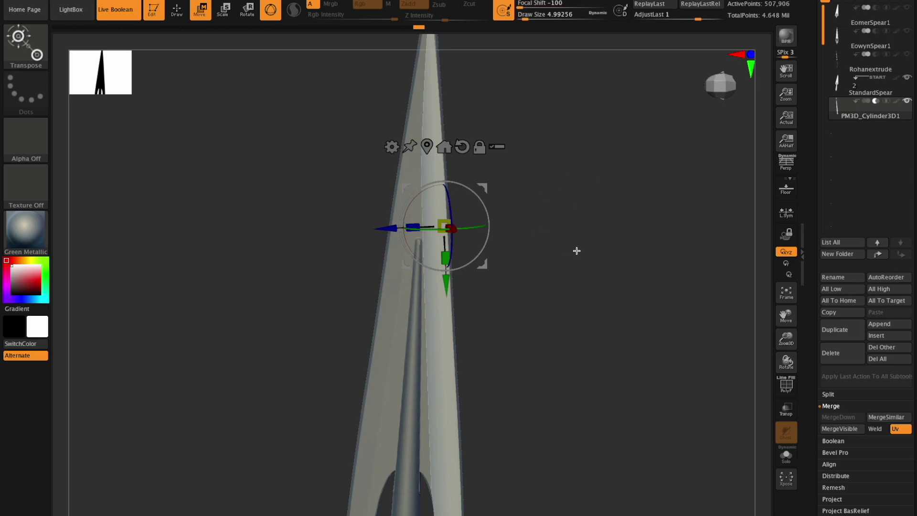
Step: Switch the cylinder from subtraction to additive mode to check its full shape against the blade
{"action": "scroll", "coordinate": [908, 313], "scroll_direction": "down", "scroll_amount": 8}
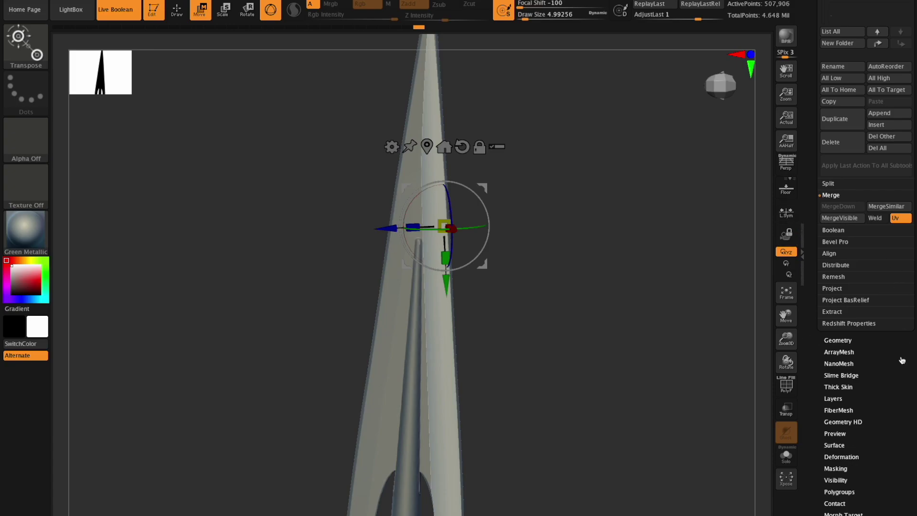
{"action": "scroll", "coordinate": [878, 246], "scroll_direction": "up", "scroll_amount": 2}
{"action": "scroll", "coordinate": [878, 239], "scroll_direction": "up", "scroll_amount": 10}
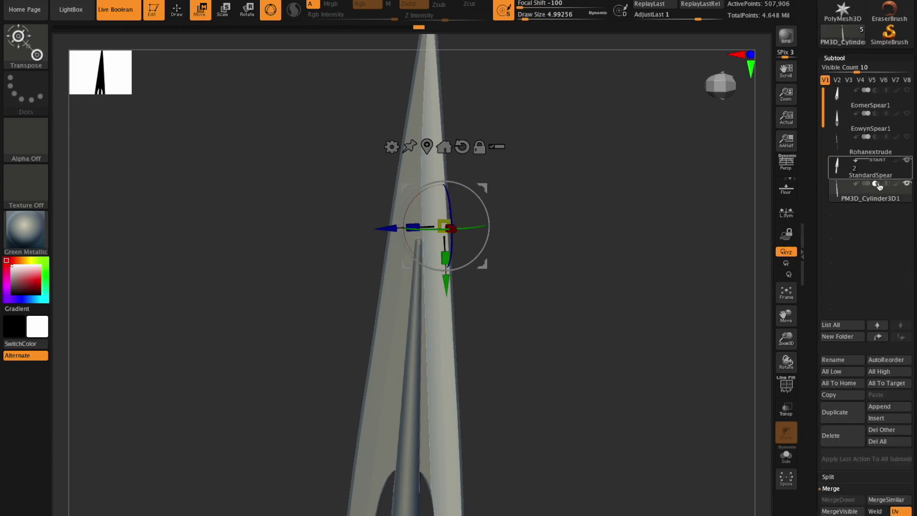
{"action": "left_click", "coordinate": [865, 188]}
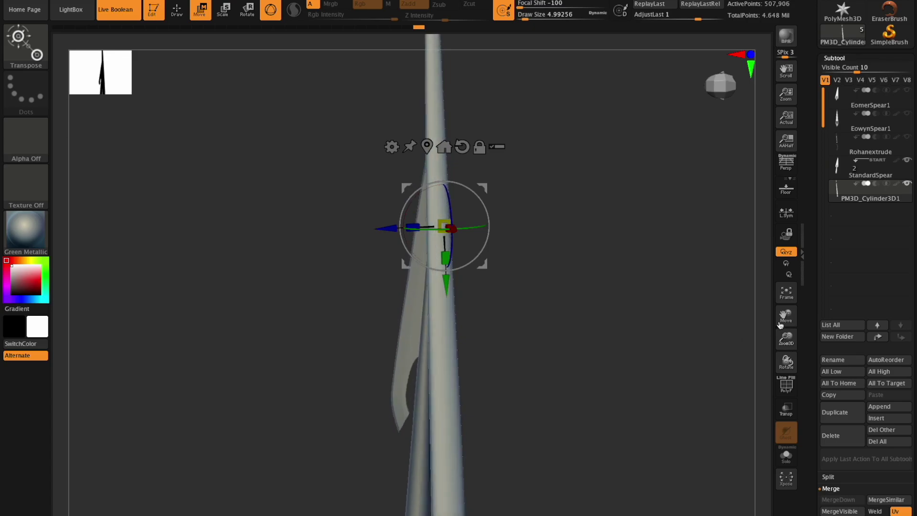
Step: Try a Taper deformation of about 16 on the subtracting cylinder
{"action": "scroll", "coordinate": [866, 335], "scroll_direction": "down", "scroll_amount": 11}
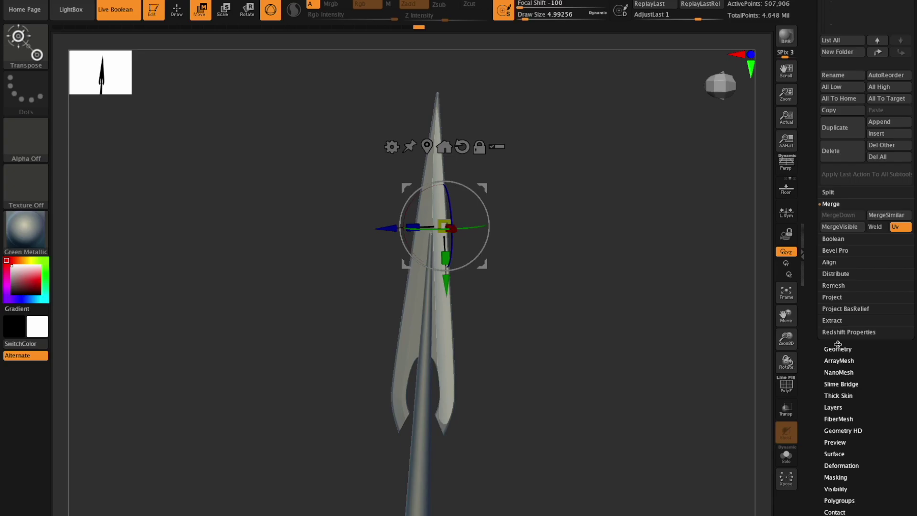
{"action": "left_click", "coordinate": [841, 465]}
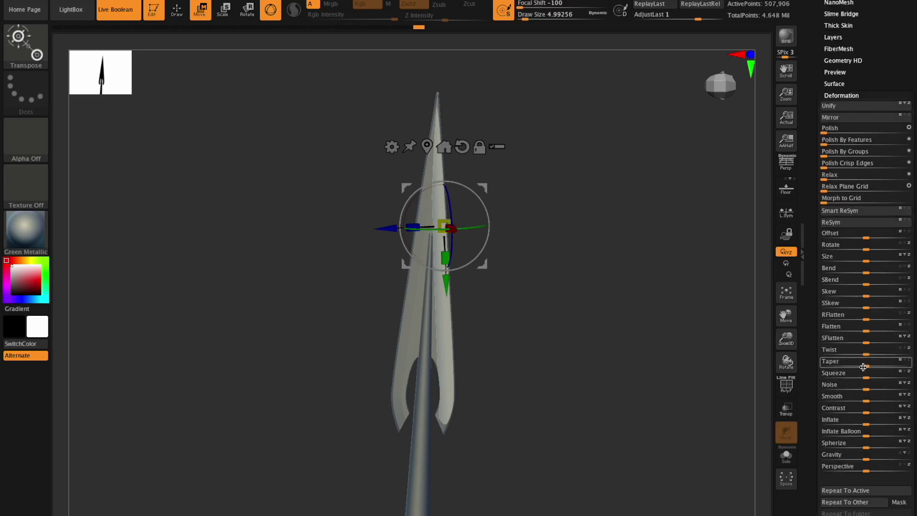
{"action": "left_click_drag", "start_coordinate": [788, 337], "coordinate": [783, 311]}
{"action": "left_click_drag", "start_coordinate": [786, 367], "coordinate": [787, 334]}
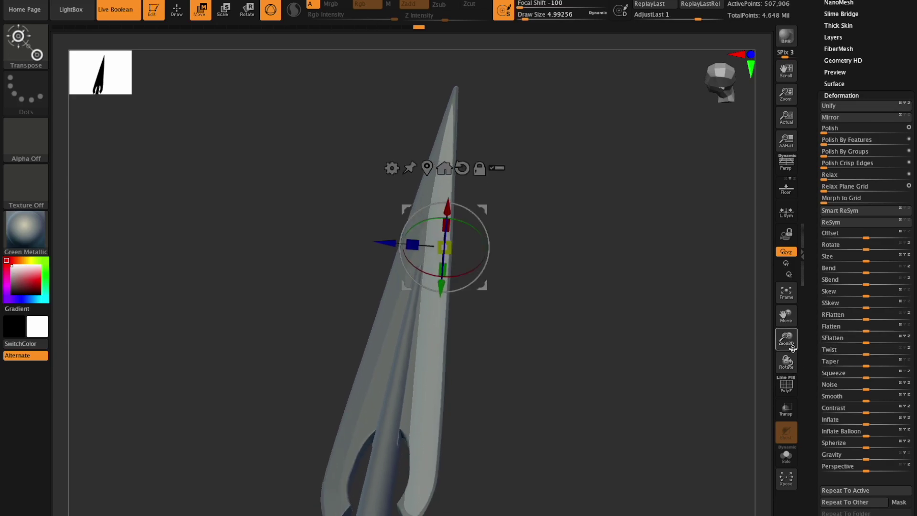
{"action": "left_click", "coordinate": [866, 366]}
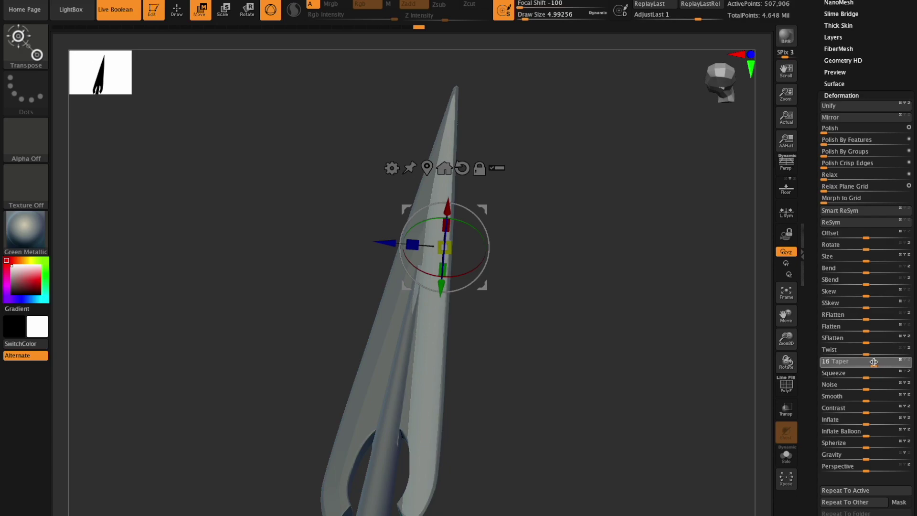
{"action": "left_click_drag", "start_coordinate": [874, 361], "coordinate": [874, 361]}
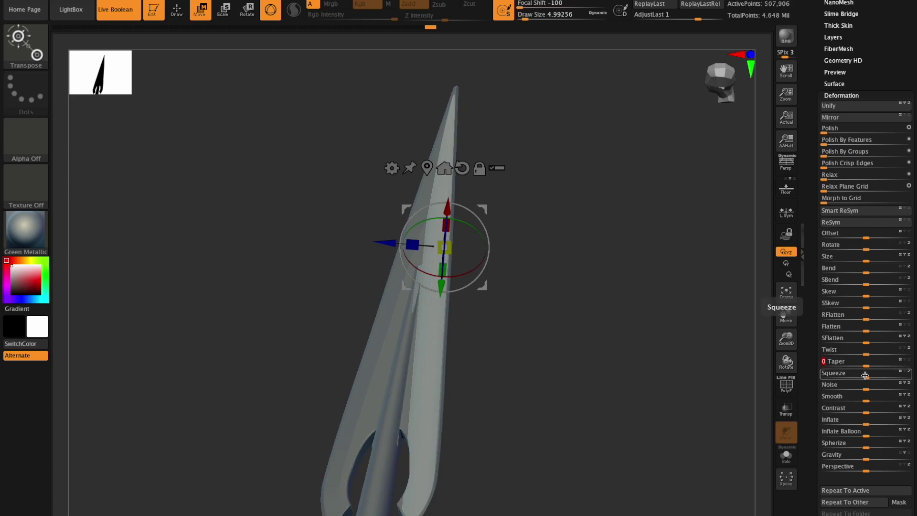
{"action": "left_click_drag", "start_coordinate": [866, 365], "coordinate": [863, 364]}
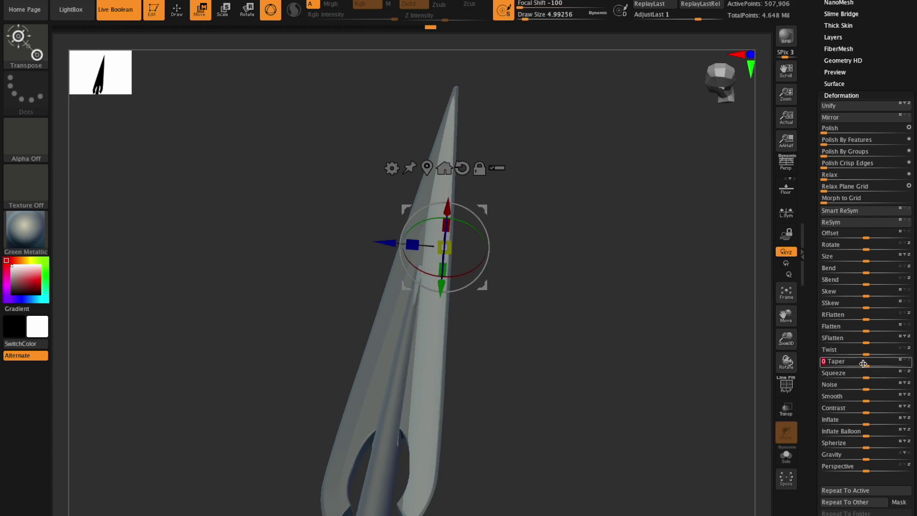
Step: Undo the cylinder's taper and its last move along Y toward the blade's tip
{"action": "left_click_drag", "start_coordinate": [786, 361], "coordinate": [800, 398]}
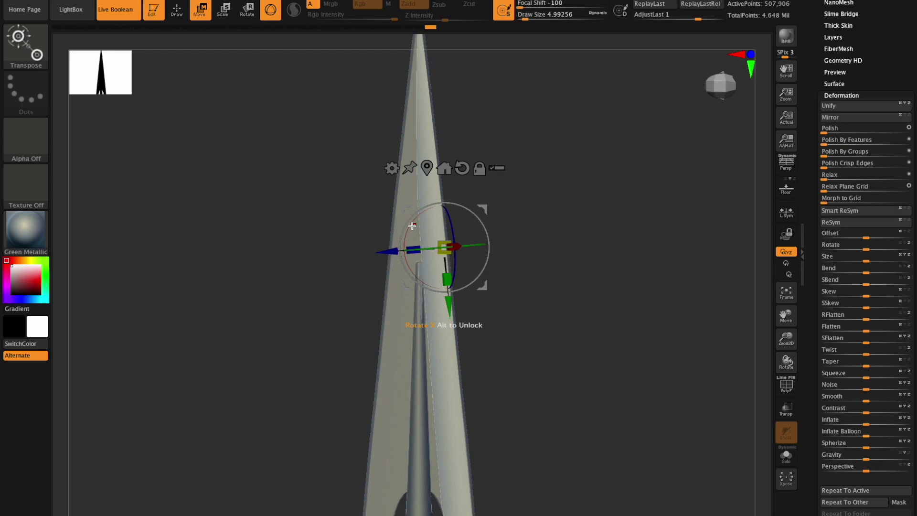
{"action": "key", "text": "ctrl"}
{"action": "key", "text": "ctrl+z"}
{"action": "key", "text": "ctrl+z"}
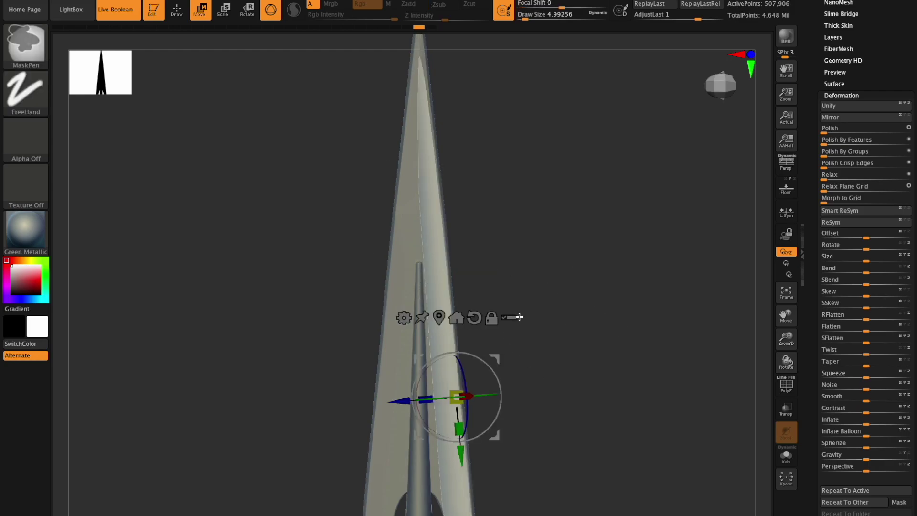
Step: Examine the groove's inner edge along the central shaft and up to its pointed end near the blade's tip
{"action": "left_click_drag", "start_coordinate": [783, 358], "coordinate": [596, 94]}
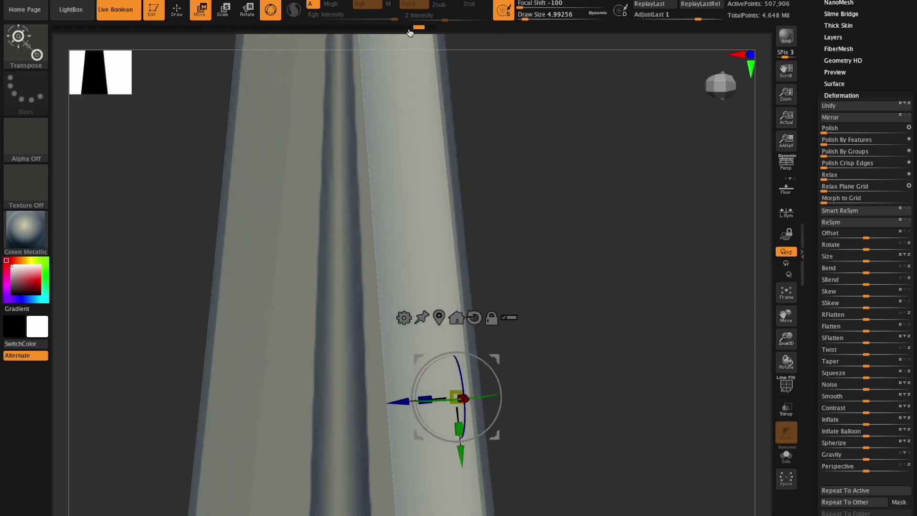
{"action": "mouse_move", "coordinate": [419, 27]}
{"action": "left_mouse_down"}
{"action": "mouse_move", "coordinate": [430, 27]}
{"action": "mouse_move", "coordinate": [425, 33]}
{"action": "left_mouse_up"}
{"action": "left_click_drag", "start_coordinate": [784, 352], "coordinate": [679, 296]}
{"action": "left_click_drag", "start_coordinate": [786, 314], "coordinate": [805, 465]}
{"action": "left_click_drag", "start_coordinate": [790, 364], "coordinate": [786, 394]}
{"action": "left_click_drag", "start_coordinate": [780, 319], "coordinate": [796, 386]}
{"action": "left_click_drag", "start_coordinate": [786, 338], "coordinate": [790, 361]}
{"action": "left_click_drag", "start_coordinate": [784, 317], "coordinate": [805, 477]}
{"action": "left_click_drag", "start_coordinate": [786, 338], "coordinate": [788, 361]}
{"action": "left_click_drag", "start_coordinate": [786, 315], "coordinate": [793, 385]}
{"action": "left_click_drag", "start_coordinate": [785, 339], "coordinate": [789, 300]}
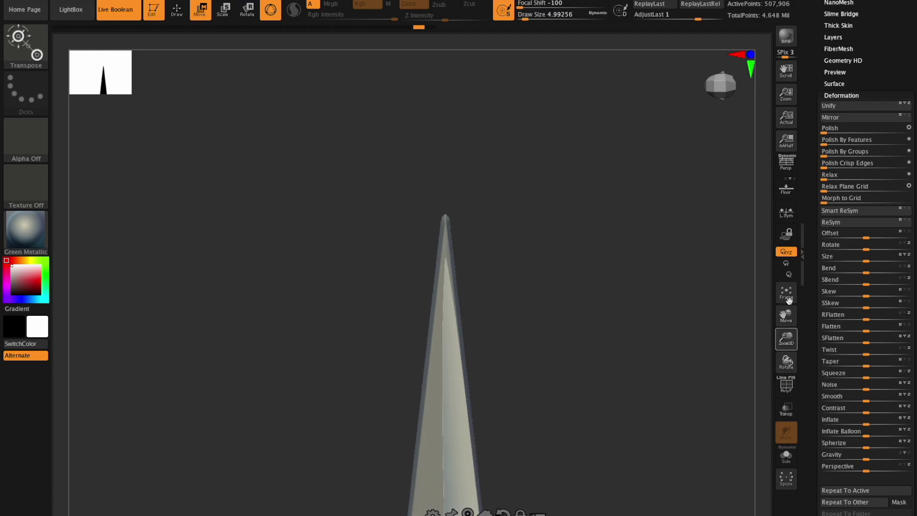
Step: Switch to sculpting with the Move brush and set its draw size to about 245
{"action": "left_click", "coordinate": [177, 10]}
{"action": "key", "text": "b"}
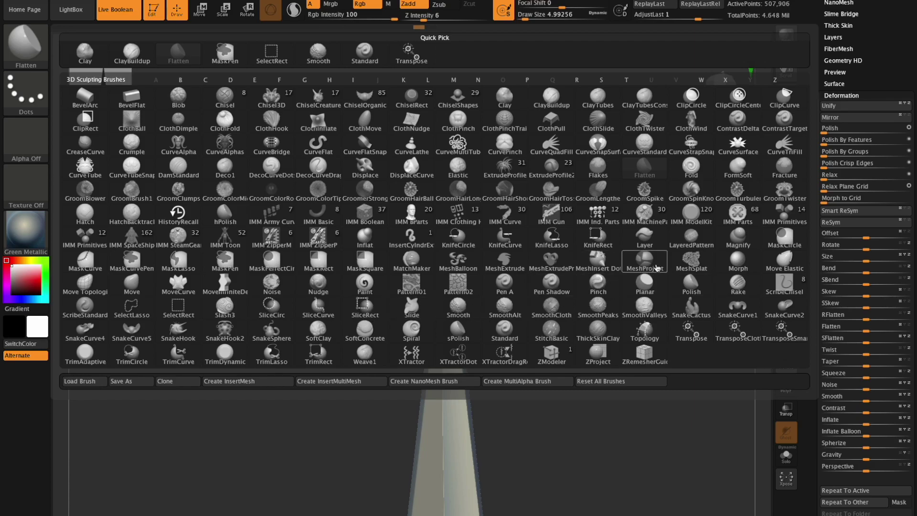
{"action": "key", "text": "m"}
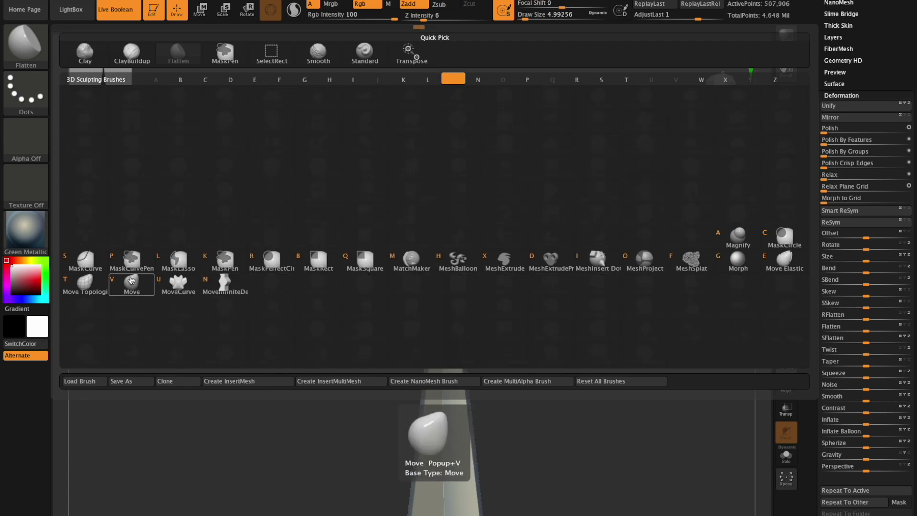
{"action": "key", "text": "v"}
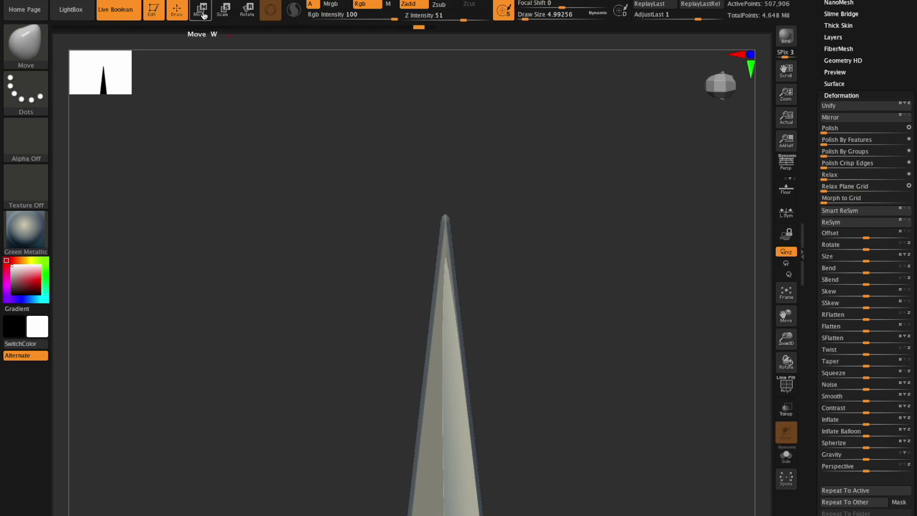
{"action": "left_click_drag", "start_coordinate": [554, 14], "coordinate": [561, 16]}
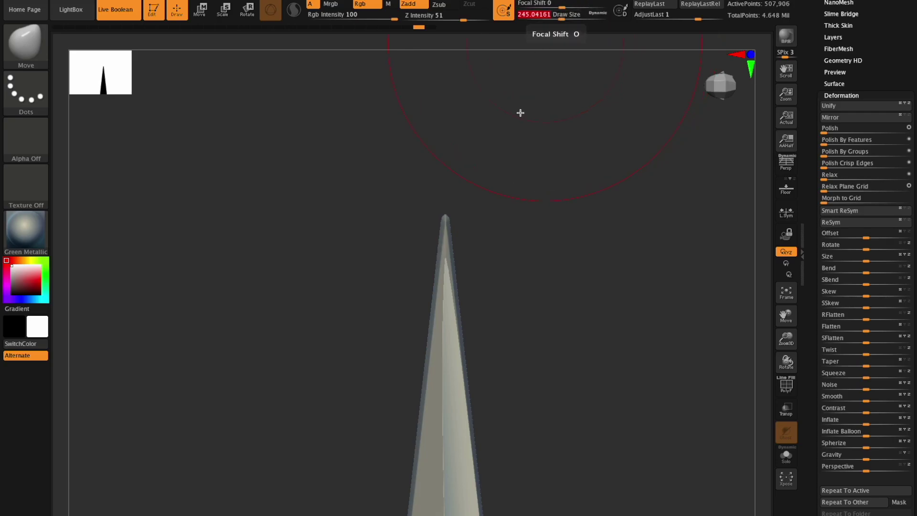
Step: Try to pull the cylinder's narrow end toward the blade's tip with the Move brush, and undo the stroke
{"action": "left_click_drag", "start_coordinate": [880, 58], "coordinate": [888, 170]}
{"action": "left_click", "coordinate": [841, 69]}
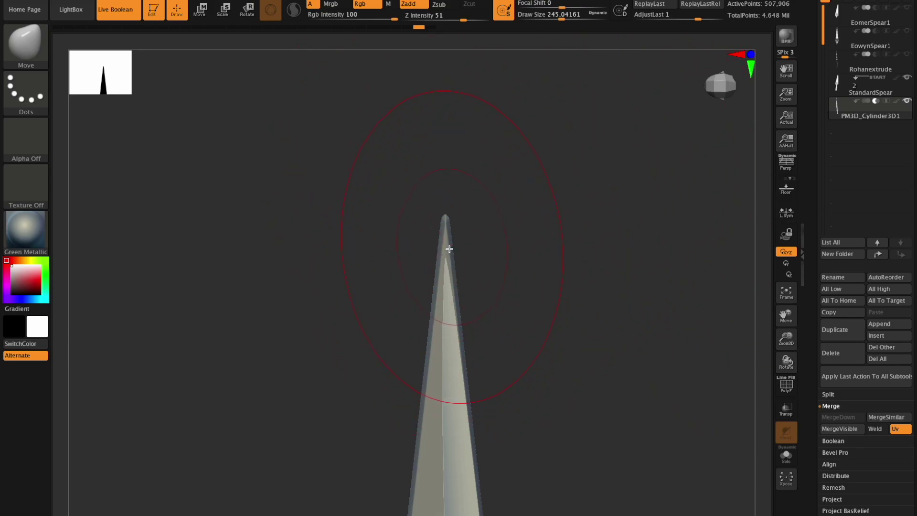
{"action": "left_click_drag", "start_coordinate": [451, 242], "coordinate": [450, 244]}
{"action": "left_click_drag", "start_coordinate": [448, 287], "coordinate": [452, 282]}
{"action": "key", "text": "ctrl+z"}
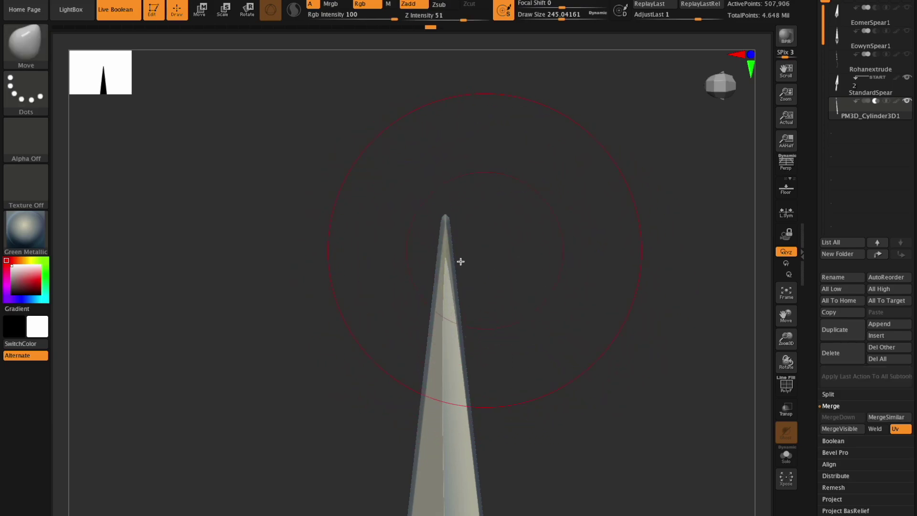
Step: Reduce the Move brush's draw size to about 153.58 for shaping the groove's ends
{"action": "left_click_drag", "start_coordinate": [786, 362], "coordinate": [790, 361]}
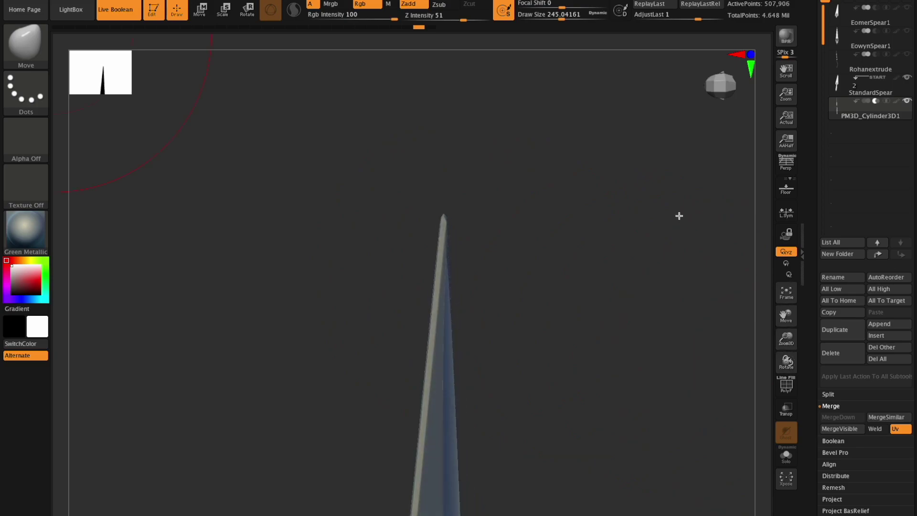
{"action": "left_click_drag", "start_coordinate": [550, 17], "coordinate": [542, 18]}
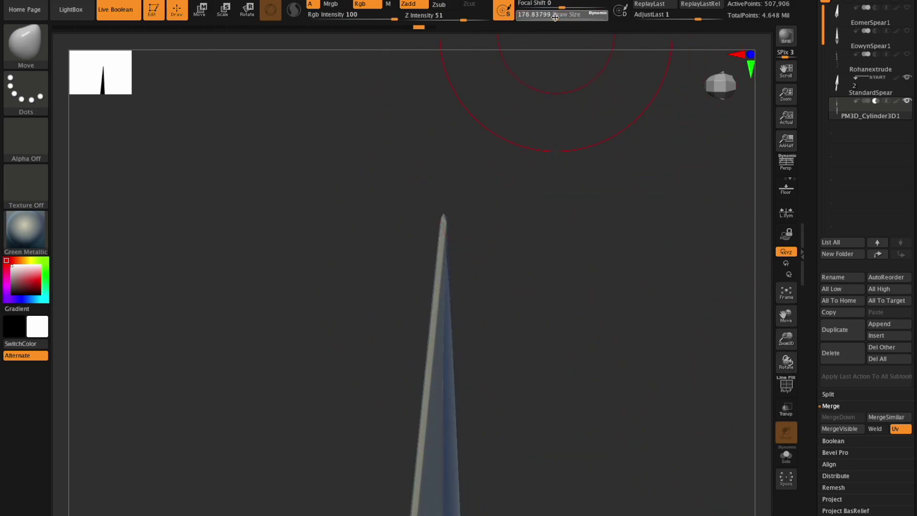
{"action": "left_click_drag", "start_coordinate": [783, 362], "coordinate": [640, 271]}
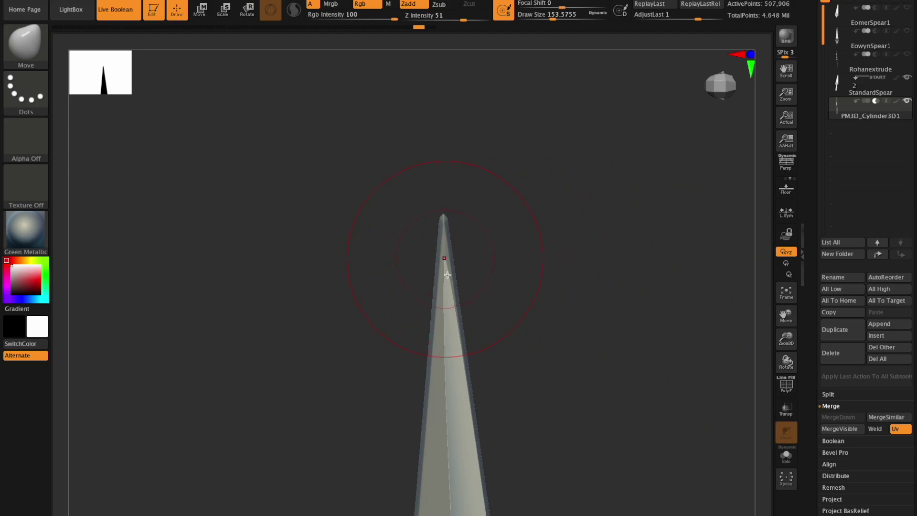
{"action": "left_click_drag", "start_coordinate": [784, 364], "coordinate": [610, 246]}
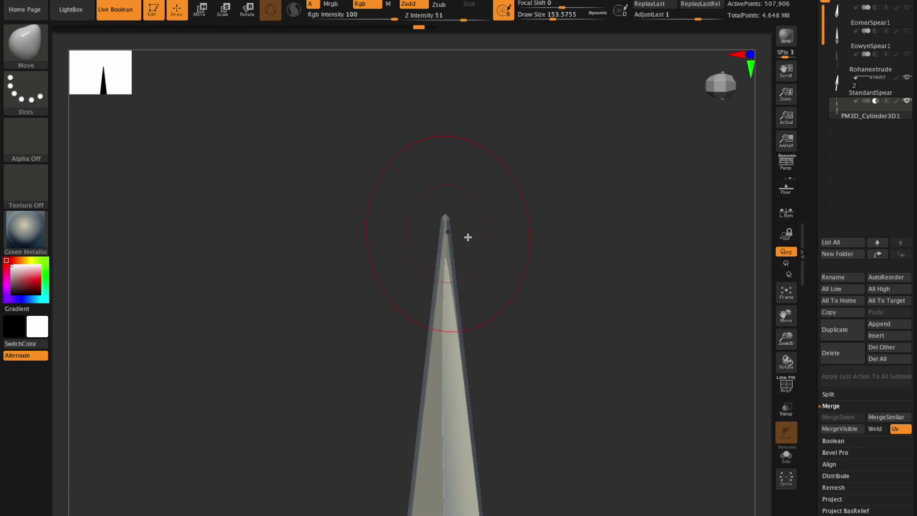
{"action": "left_click_drag", "start_coordinate": [790, 317], "coordinate": [737, 189]}
{"action": "left_click_drag", "start_coordinate": [789, 308], "coordinate": [762, 256]}
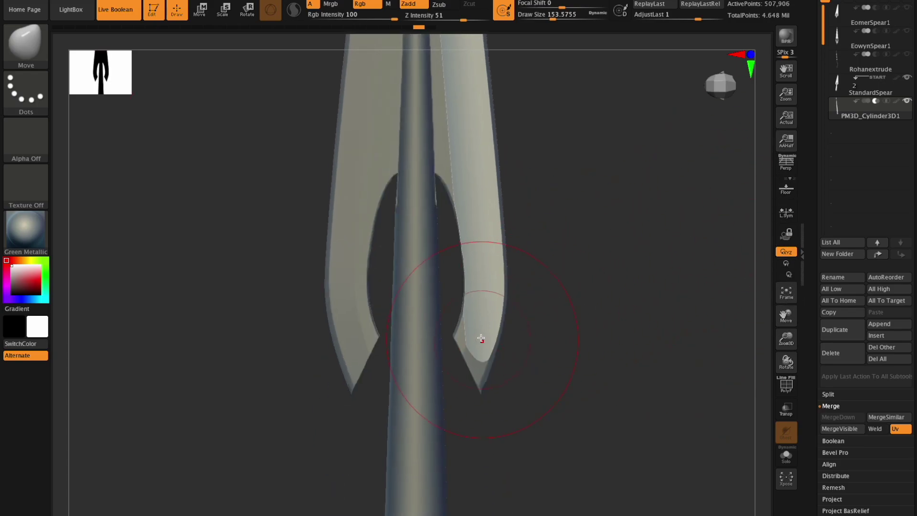
Step: Compare the groove's rounded end and its inner edge along the shaft with the reference spear image
{"action": "left_click_drag", "start_coordinate": [786, 363], "coordinate": [788, 353]}
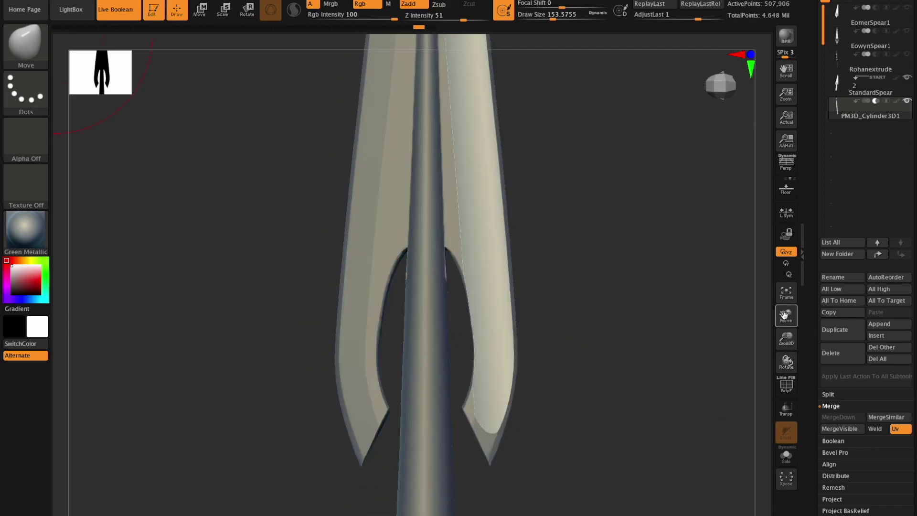
{"action": "left_click_drag", "start_coordinate": [786, 315], "coordinate": [783, 334]}
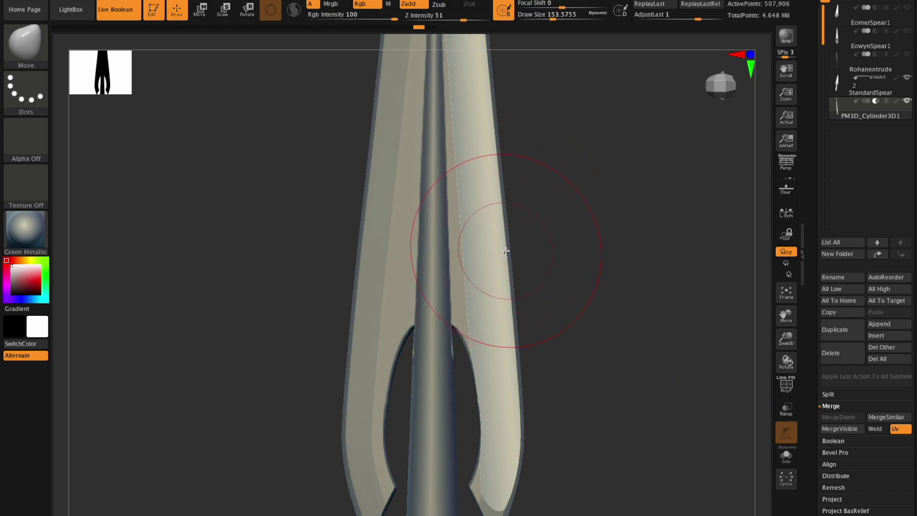
{"action": "left_click_drag", "start_coordinate": [787, 362], "coordinate": [796, 368]}
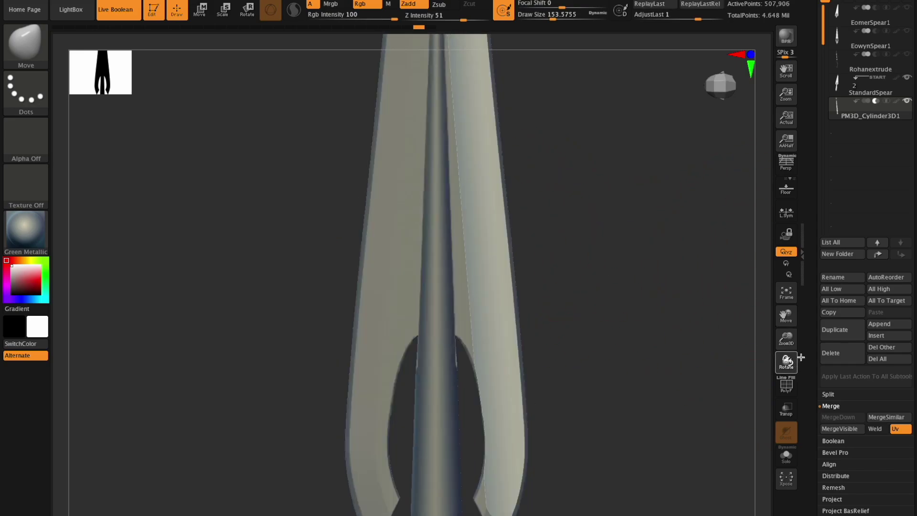
{"action": "left_click", "coordinate": [786, 189]}
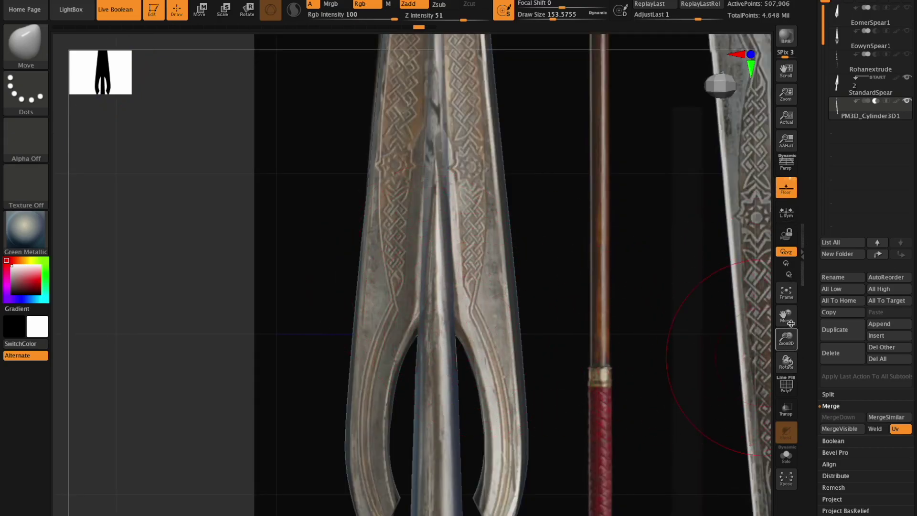
{"action": "left_click", "coordinate": [787, 192]}
{"action": "left_click", "coordinate": [787, 192]}
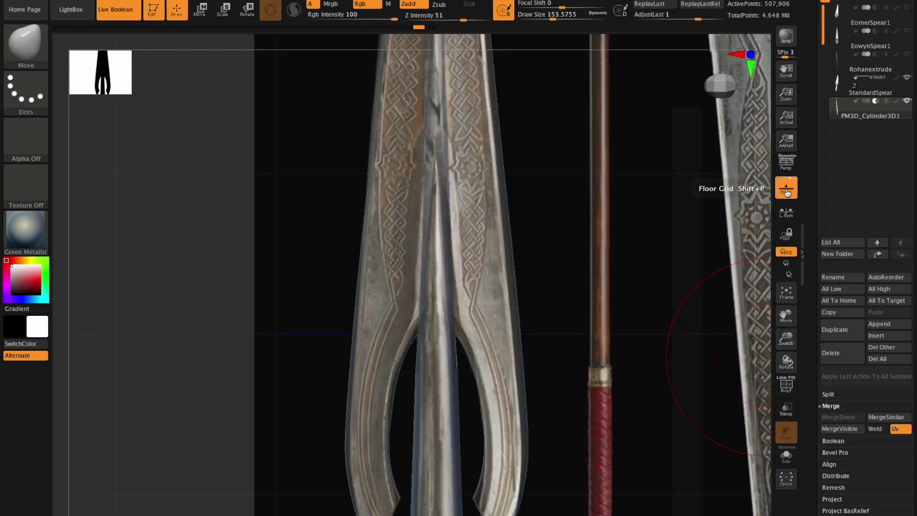
{"action": "left_click", "coordinate": [787, 192]}
{"action": "left_click", "coordinate": [786, 192]}
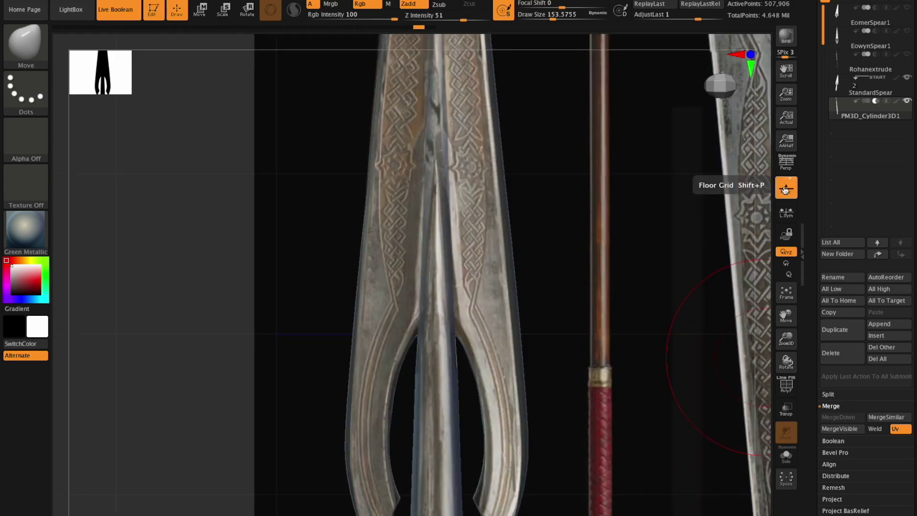
{"action": "left_click", "coordinate": [786, 191]}
Step: Show the cylinder as an additive solid, shorten it along its length with the gizmo, and set it back to subtraction
{"action": "left_click_drag", "start_coordinate": [786, 338], "coordinate": [773, 394]}
{"action": "left_click_drag", "start_coordinate": [786, 314], "coordinate": [787, 406]}
{"action": "left_click_drag", "start_coordinate": [786, 339], "coordinate": [758, 339]}
{"action": "left_click_drag", "start_coordinate": [785, 314], "coordinate": [805, 514]}
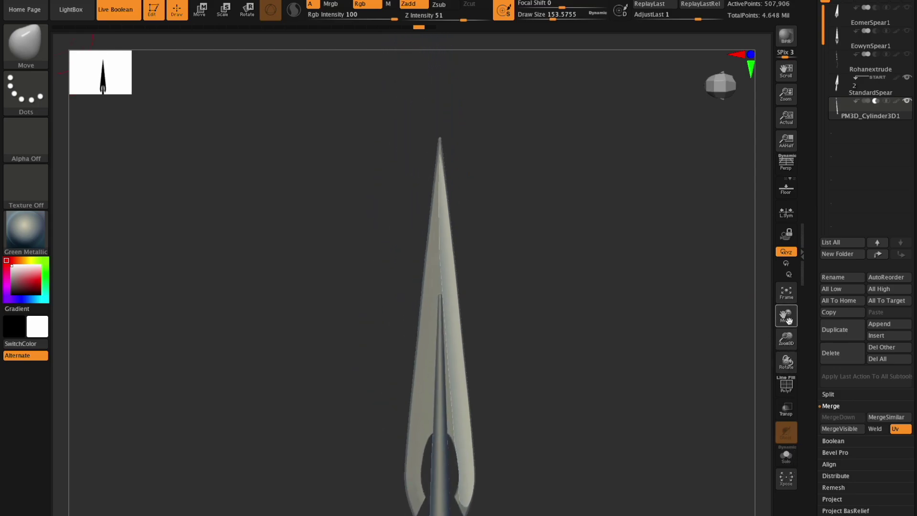
{"action": "left_click_drag", "start_coordinate": [786, 315], "coordinate": [769, 289]}
{"action": "left_click", "coordinate": [866, 102]}
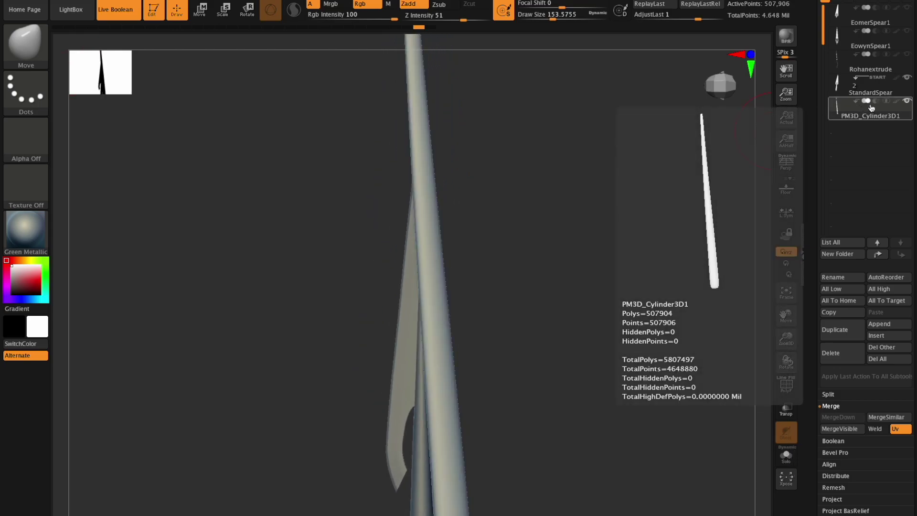
{"action": "mouse_move", "coordinate": [786, 339]}
{"action": "left_mouse_down"}
{"action": "mouse_move", "coordinate": [767, 339]}
{"action": "mouse_move", "coordinate": [787, 334]}
{"action": "mouse_move", "coordinate": [789, 343]}
{"action": "left_mouse_up"}
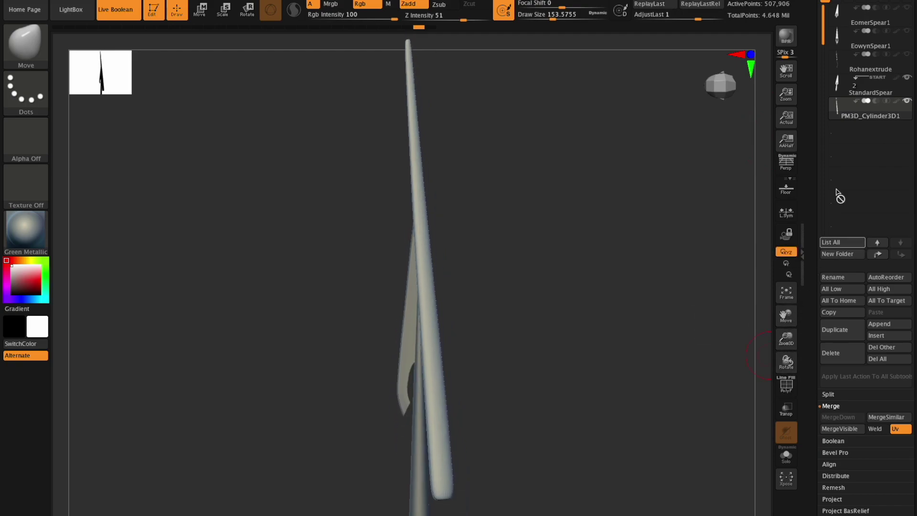
{"action": "left_click", "coordinate": [199, 10]}
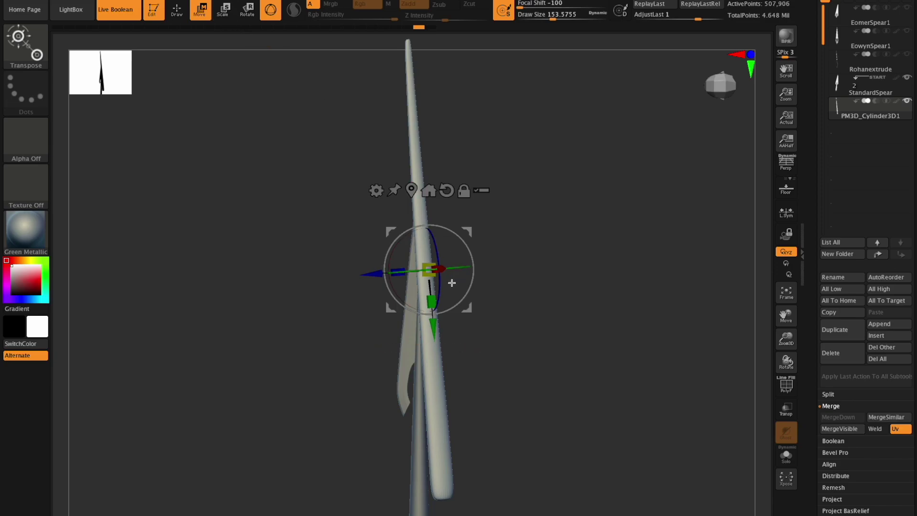
{"action": "left_click_drag", "start_coordinate": [433, 303], "coordinate": [429, 277]}
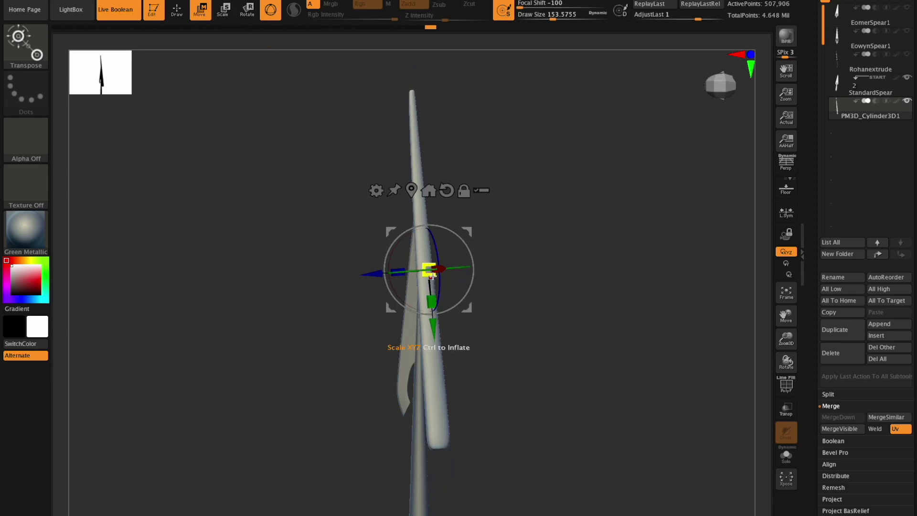
{"action": "left_click", "coordinate": [878, 101]}
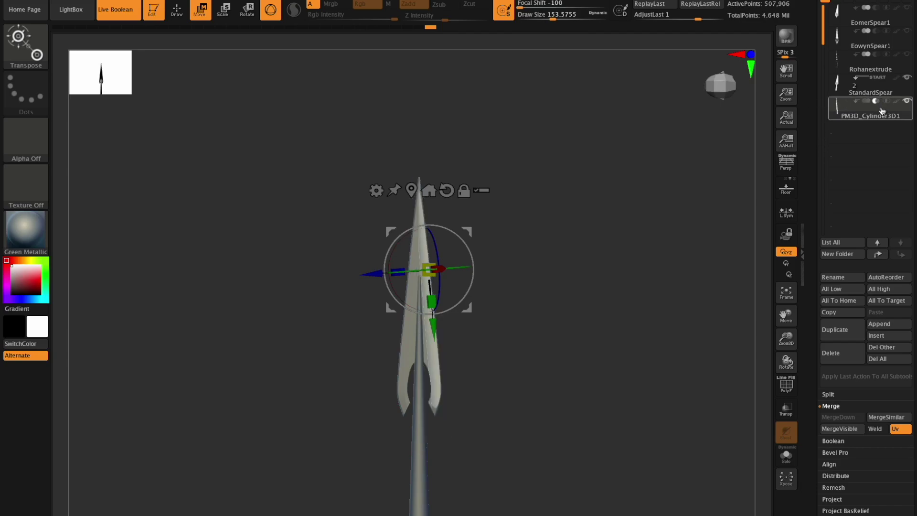
{"action": "left_click_drag", "start_coordinate": [782, 335], "coordinate": [783, 359]}
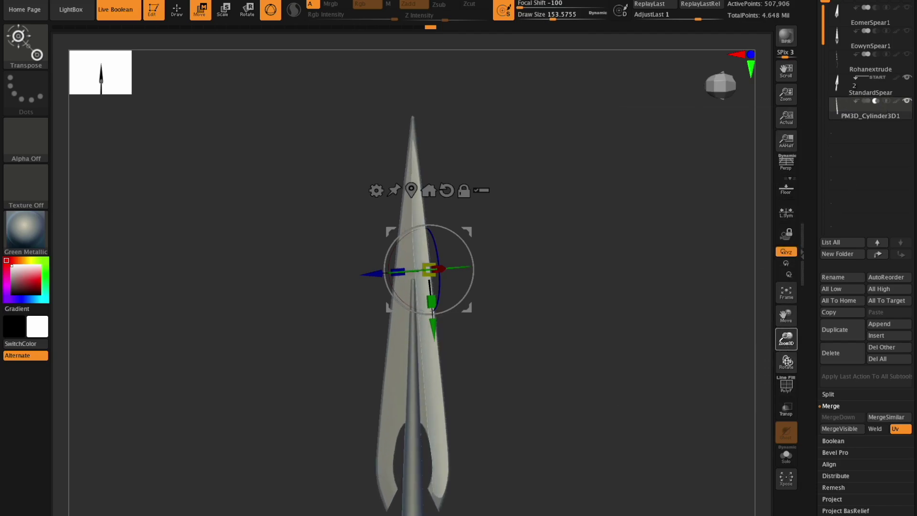
Step: Rotate the cutting cylinder slightly about its X axis and adjust the groove's depth along X with the gizmo
{"action": "left_click_drag", "start_coordinate": [429, 302], "coordinate": [433, 279]}
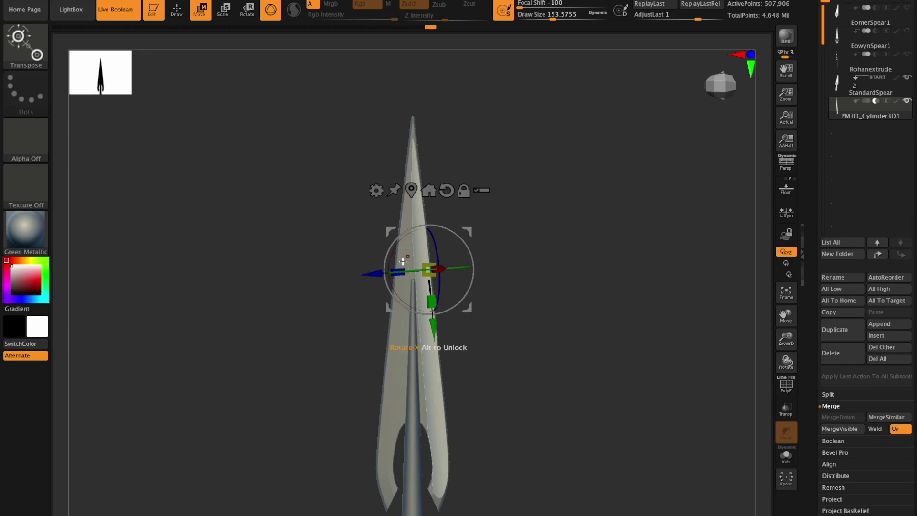
{"action": "left_click_drag", "start_coordinate": [782, 330], "coordinate": [789, 363]}
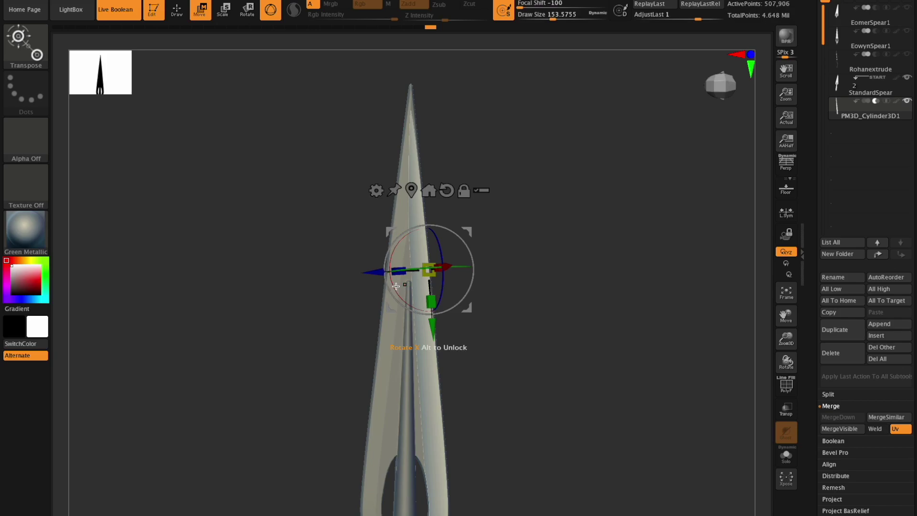
{"action": "left_click_drag", "start_coordinate": [393, 287], "coordinate": [399, 285]}
{"action": "mouse_move", "coordinate": [437, 269]}
{"action": "left_mouse_down"}
{"action": "mouse_move", "coordinate": [394, 284]}
{"action": "mouse_move", "coordinate": [451, 276]}
{"action": "left_mouse_up"}
{"action": "left_click_drag", "start_coordinate": [787, 353], "coordinate": [786, 310]}
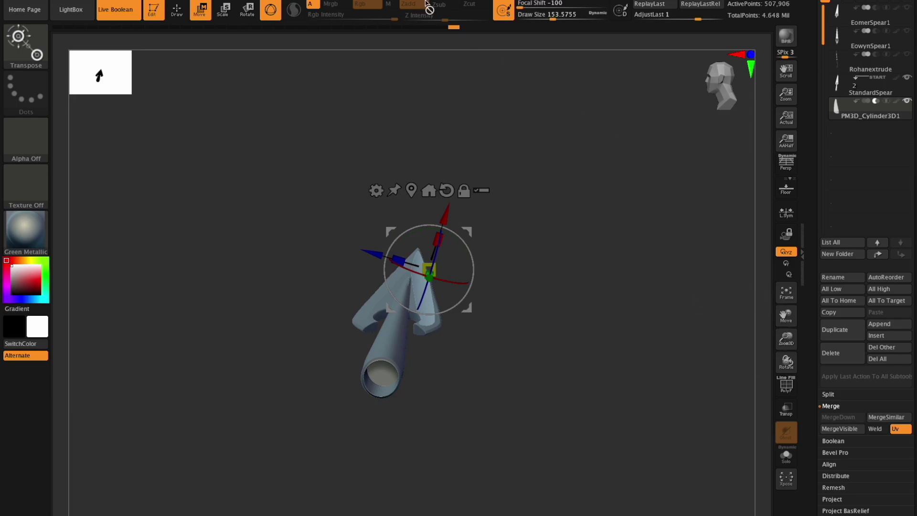
{"action": "left_click", "coordinate": [417, 1]}
{"action": "left_click", "coordinate": [438, 337]}
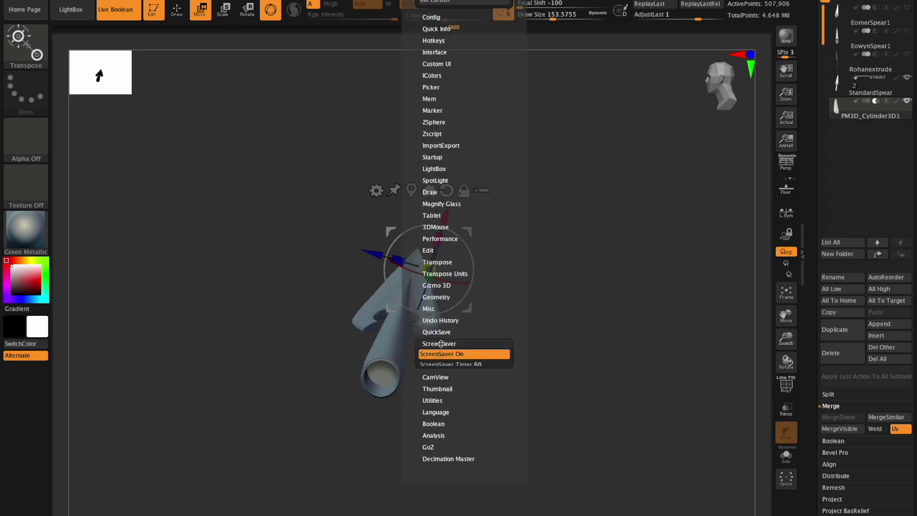
Step: Fine-tune the cylinder with a rotation of about -1.66 around X and a Z scale of about 1.04
{"action": "left_click_drag", "start_coordinate": [792, 340], "coordinate": [706, 306]}
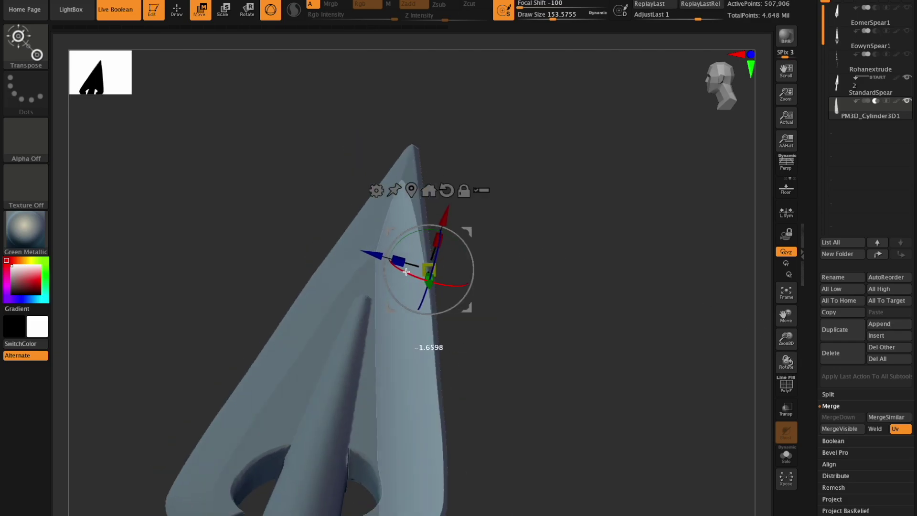
{"action": "left_click_drag", "start_coordinate": [407, 273], "coordinate": [406, 270]}
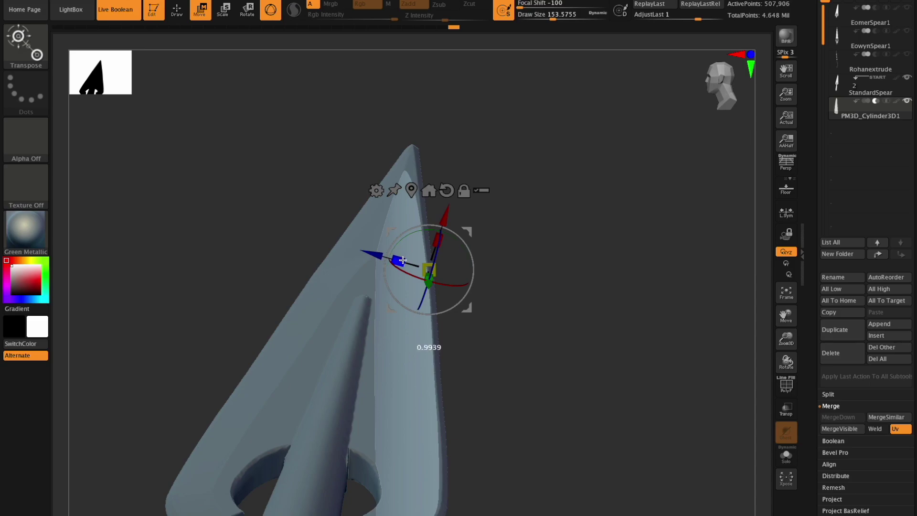
{"action": "left_click_drag", "start_coordinate": [404, 252], "coordinate": [379, 250]}
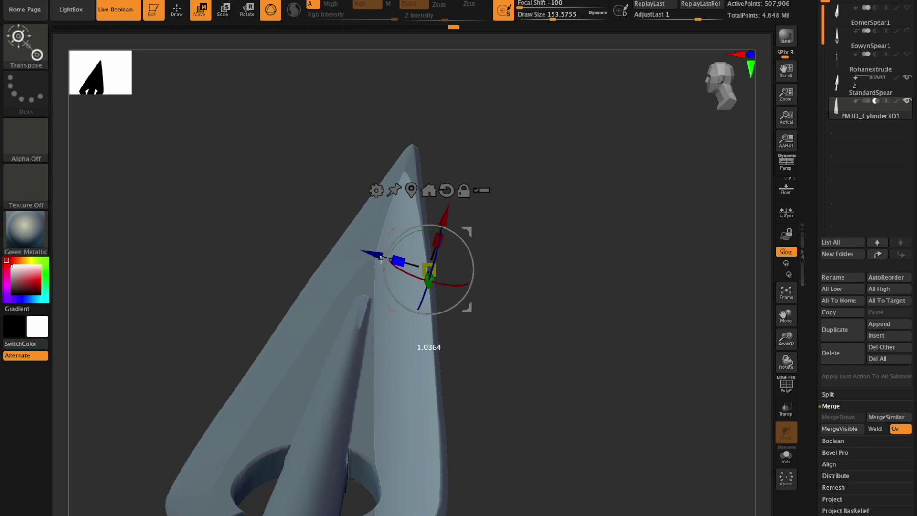
{"action": "left_click_drag", "start_coordinate": [785, 361], "coordinate": [788, 385]}
{"action": "left_click_drag", "start_coordinate": [786, 343], "coordinate": [726, 313]}
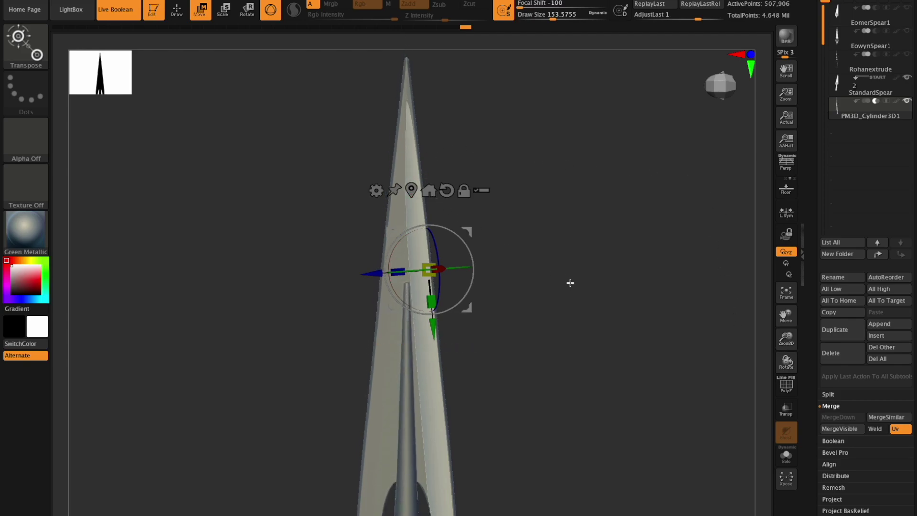
Step: Compare the groove along the full blade with the reference spear image and enable local symmetry
{"action": "left_click_drag", "start_coordinate": [786, 333], "coordinate": [786, 274]}
{"action": "left_click", "coordinate": [788, 197]}
{"action": "left_click", "coordinate": [791, 199]}
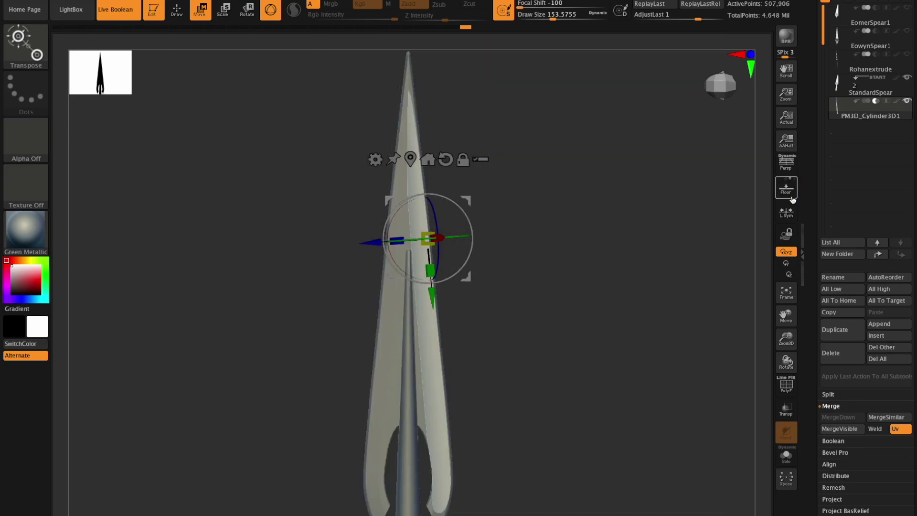
{"action": "left_click", "coordinate": [793, 200]}
{"action": "left_click", "coordinate": [791, 204]}
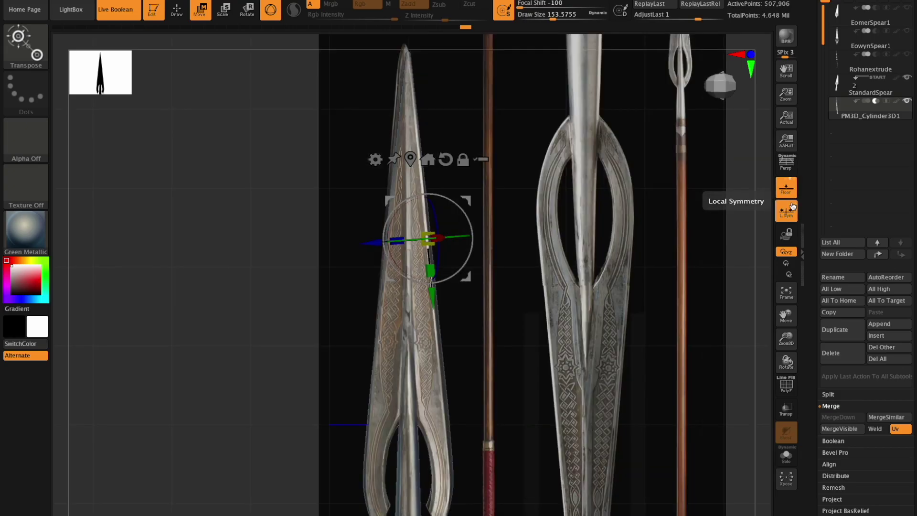
{"action": "left_click", "coordinate": [788, 197]}
{"action": "left_click_drag", "start_coordinate": [787, 339], "coordinate": [786, 363]}
{"action": "left_click_drag", "start_coordinate": [786, 318], "coordinate": [764, 209]}
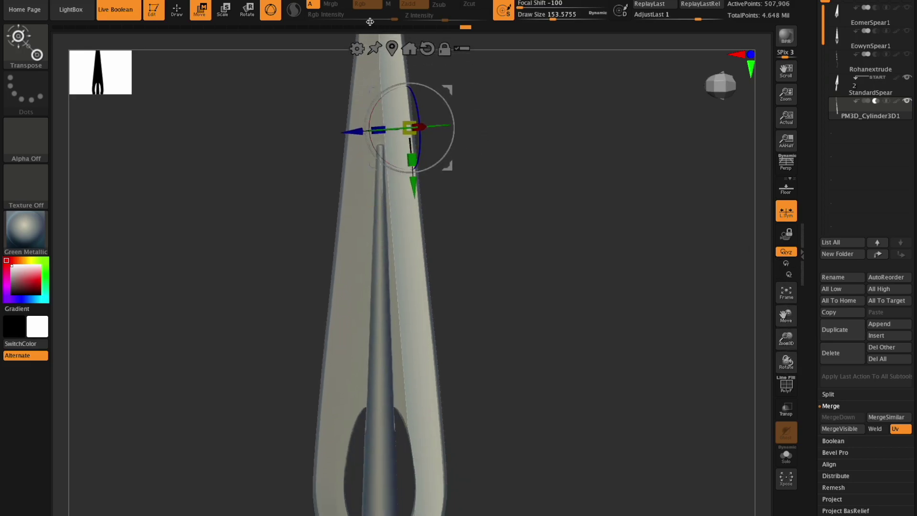
Step: Set the Move brush's draw size to about 172.05 and pull the groove's inner edge toward the central shaft above the blade opening
{"action": "left_click", "coordinate": [180, 13]}
{"action": "left_click", "coordinate": [554, 18]}
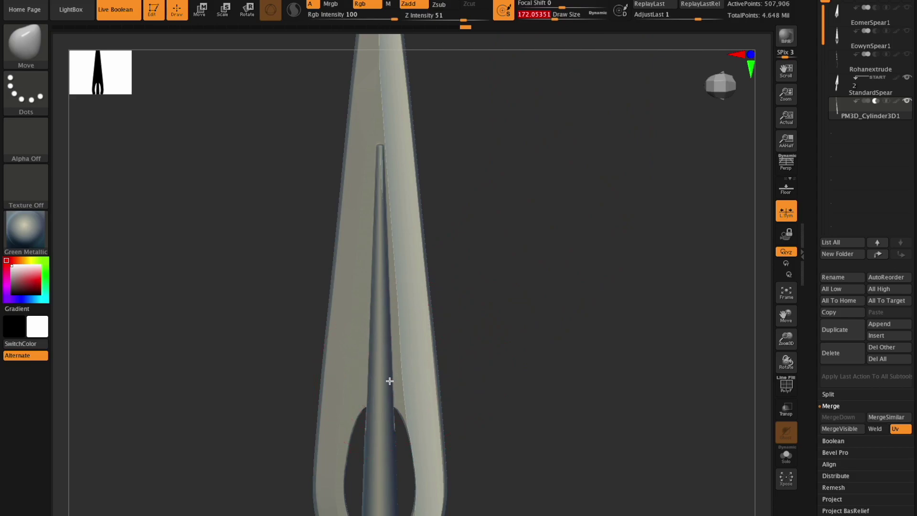
{"action": "left_click_drag", "start_coordinate": [387, 384], "coordinate": [390, 397]}
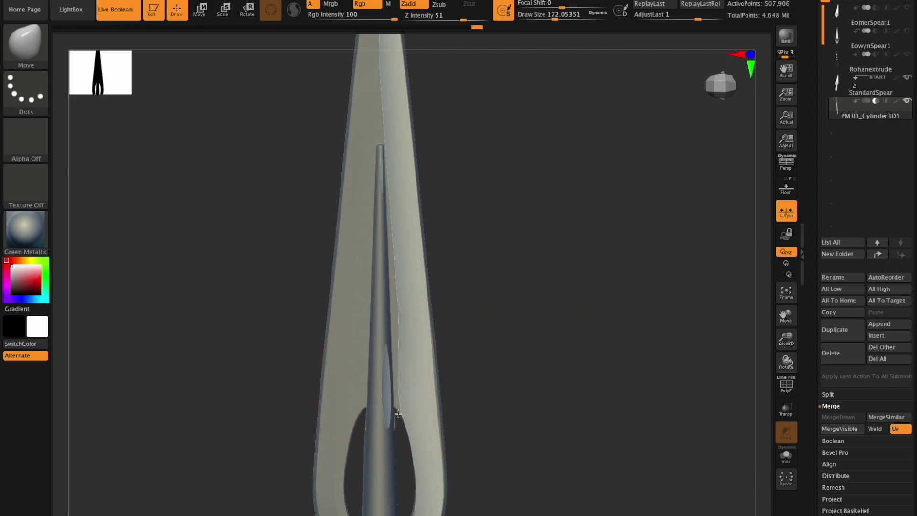
{"action": "left_click_drag", "start_coordinate": [400, 409], "coordinate": [390, 295]}
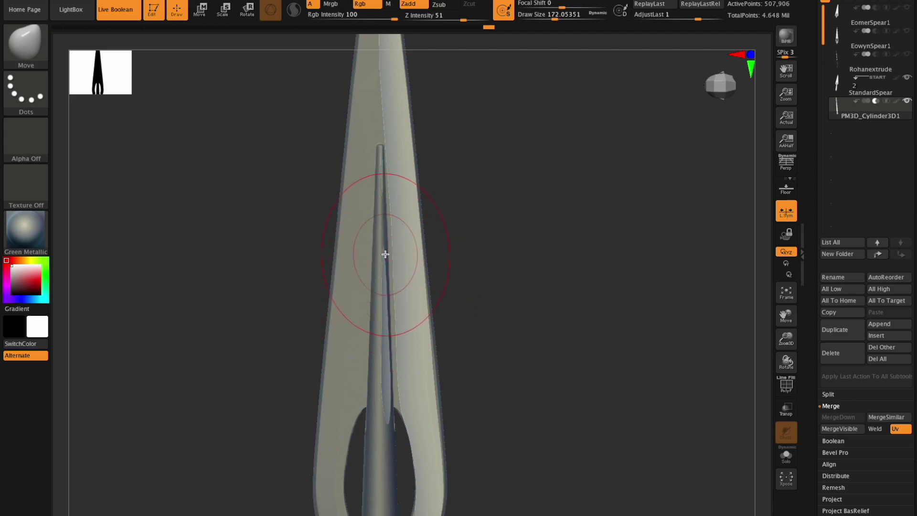
{"action": "left_click_drag", "start_coordinate": [389, 250], "coordinate": [385, 227]}
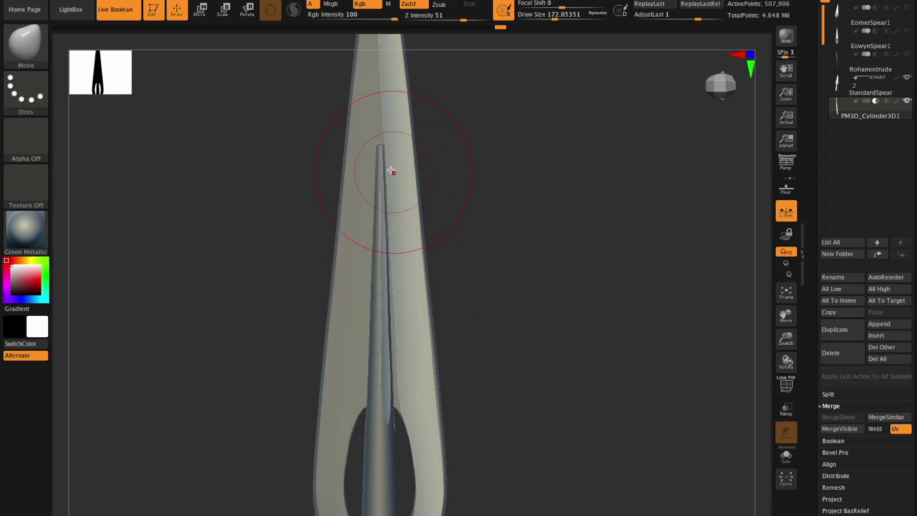
{"action": "left_click_drag", "start_coordinate": [389, 168], "coordinate": [389, 169]}
{"action": "left_click_drag", "start_coordinate": [389, 165], "coordinate": [393, 166]}
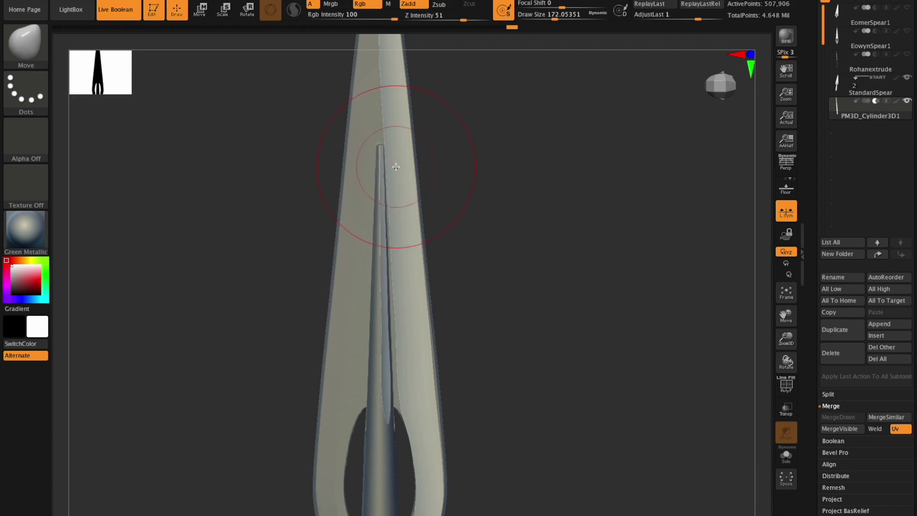
Step: Inspect the reshaped inner edge along the shaft and reduce the Move brush's draw size to about 123.78
{"action": "left_click_drag", "start_coordinate": [781, 358], "coordinate": [786, 338]}
{"action": "left_click_drag", "start_coordinate": [786, 372], "coordinate": [786, 379]}
{"action": "left_click_drag", "start_coordinate": [787, 321], "coordinate": [775, 235]}
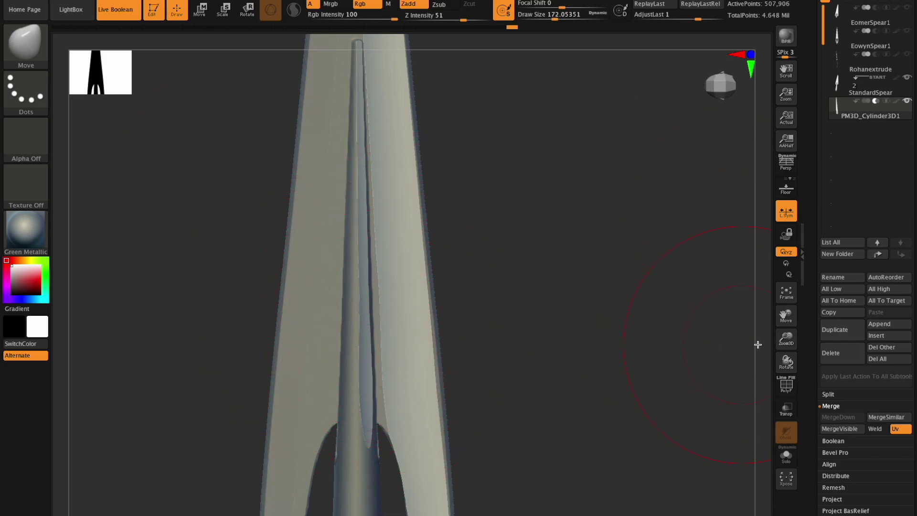
{"action": "left_click_drag", "start_coordinate": [785, 363], "coordinate": [785, 368]}
{"action": "left_click_drag", "start_coordinate": [553, 15], "coordinate": [549, 15]}
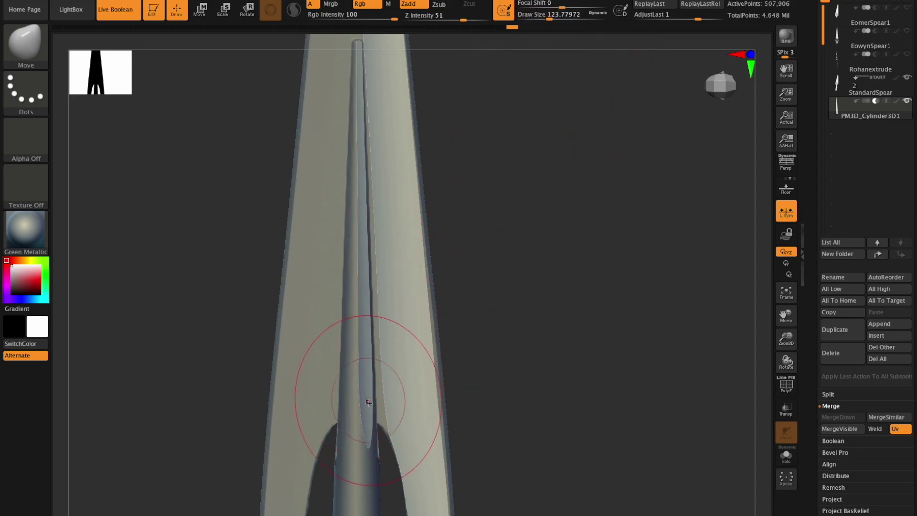
Step: Check the reshaped groove edge beside the shaft against the reference spear image
{"action": "mouse_move", "coordinate": [786, 337]}
{"action": "left_mouse_down"}
{"action": "mouse_move", "coordinate": [773, 340]}
{"action": "mouse_move", "coordinate": [739, 285]}
{"action": "left_mouse_up"}
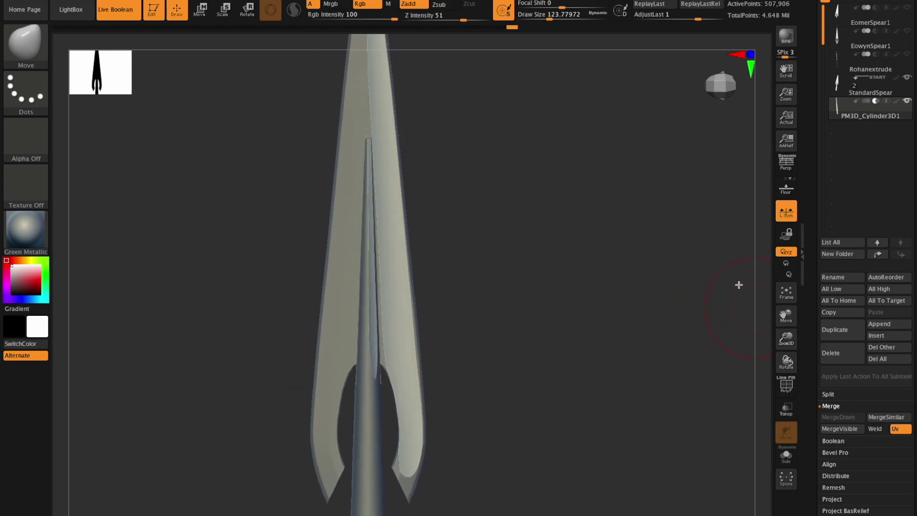
{"action": "left_click", "coordinate": [788, 188]}
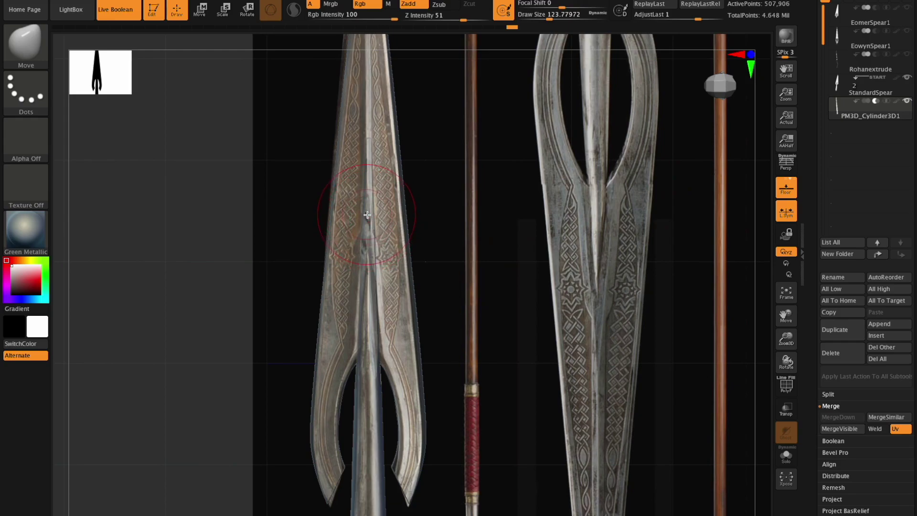
{"action": "left_click", "coordinate": [786, 187]}
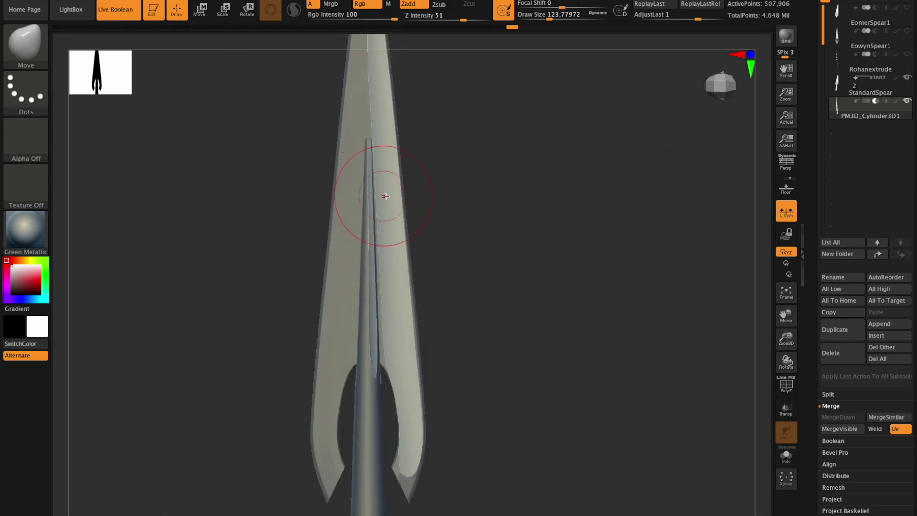
{"action": "left_click_drag", "start_coordinate": [787, 337], "coordinate": [794, 353]}
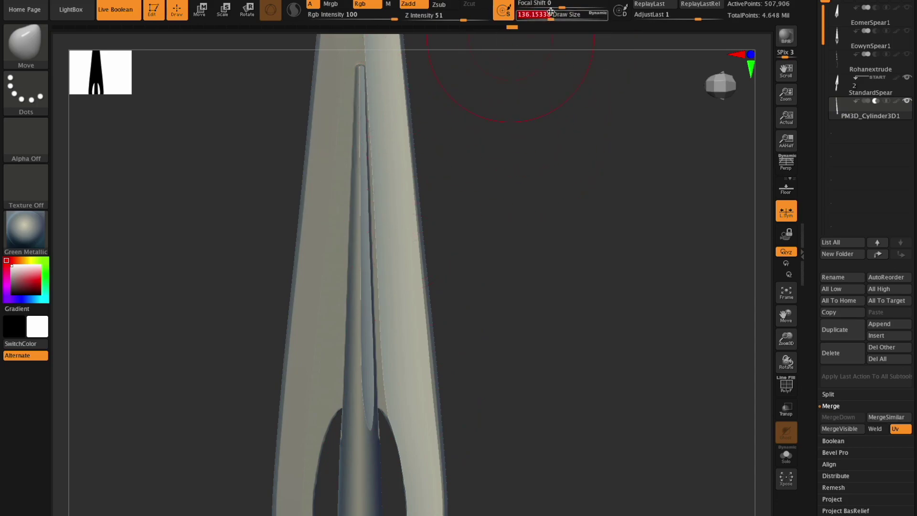
Step: Pull the groove's inner edge toward the shaft at the blade opening with the Move brush, using draw sizes of about 149.12 and 93.69
{"action": "left_click_drag", "start_coordinate": [551, 16], "coordinate": [553, 15]}
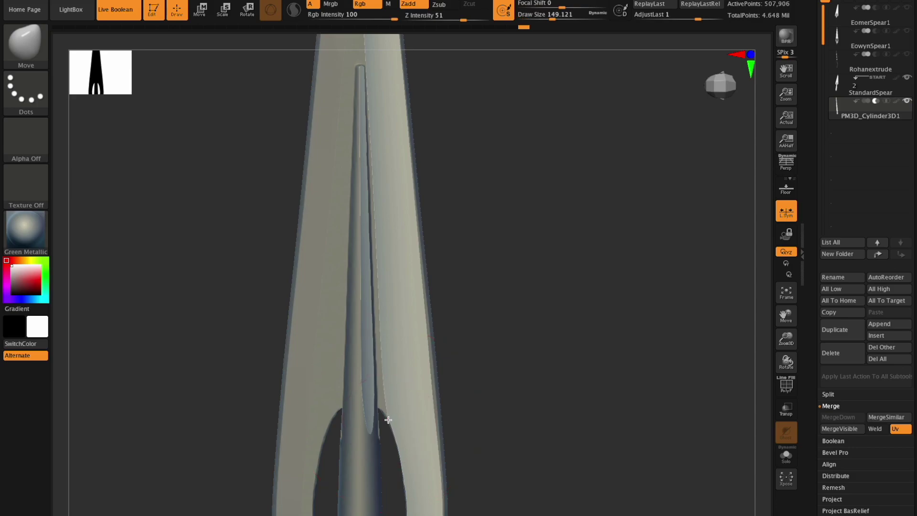
{"action": "left_click_drag", "start_coordinate": [385, 420], "coordinate": [387, 423]}
{"action": "left_click_drag", "start_coordinate": [553, 16], "coordinate": [545, 16]}
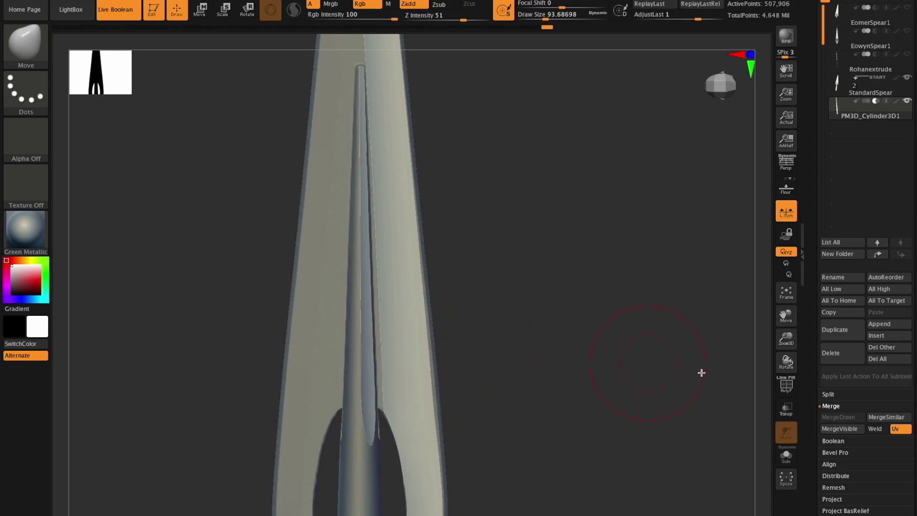
Step: Try to reshape the groove's lower outer edge from the blade's underside with the Move brush at a draw size of about 70.82
{"action": "mouse_move", "coordinate": [781, 362]}
{"action": "left_mouse_down"}
{"action": "mouse_move", "coordinate": [780, 311]}
{"action": "mouse_move", "coordinate": [783, 357]}
{"action": "left_mouse_up"}
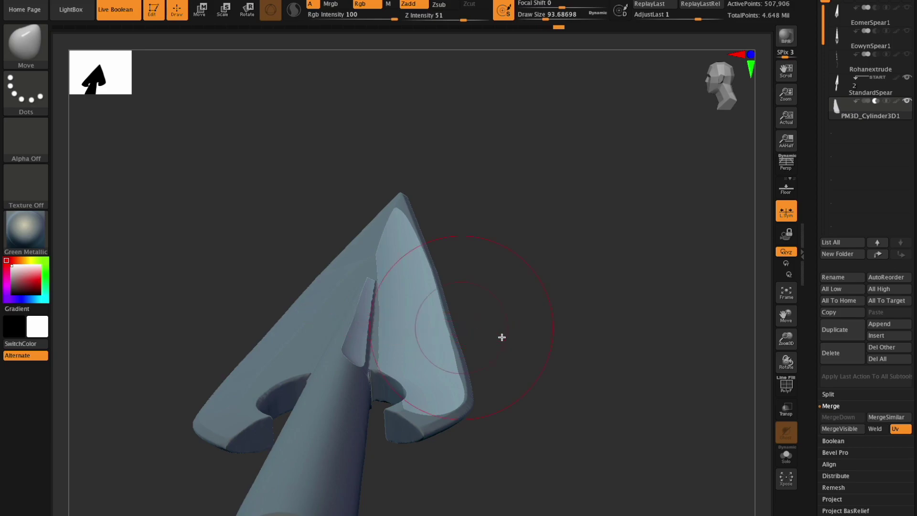
{"action": "left_click_drag", "start_coordinate": [786, 338], "coordinate": [768, 372]}
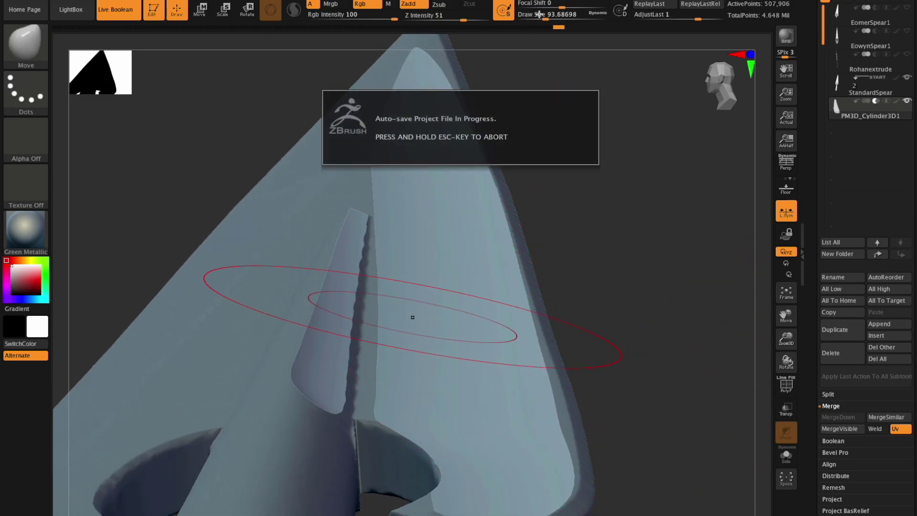
{"action": "key", "text": "ctrl+z"}
{"action": "left_click_drag", "start_coordinate": [545, 14], "coordinate": [540, 14]}
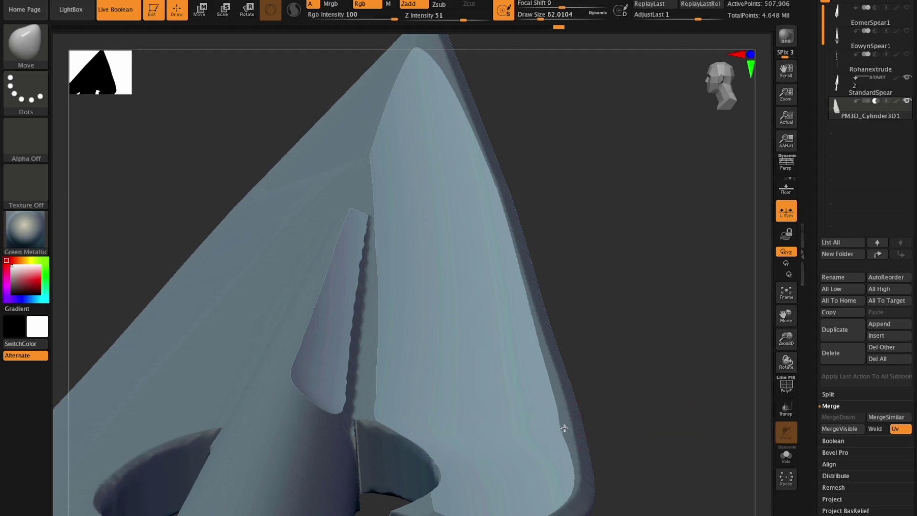
{"action": "left_click_drag", "start_coordinate": [557, 17], "coordinate": [560, 18]}
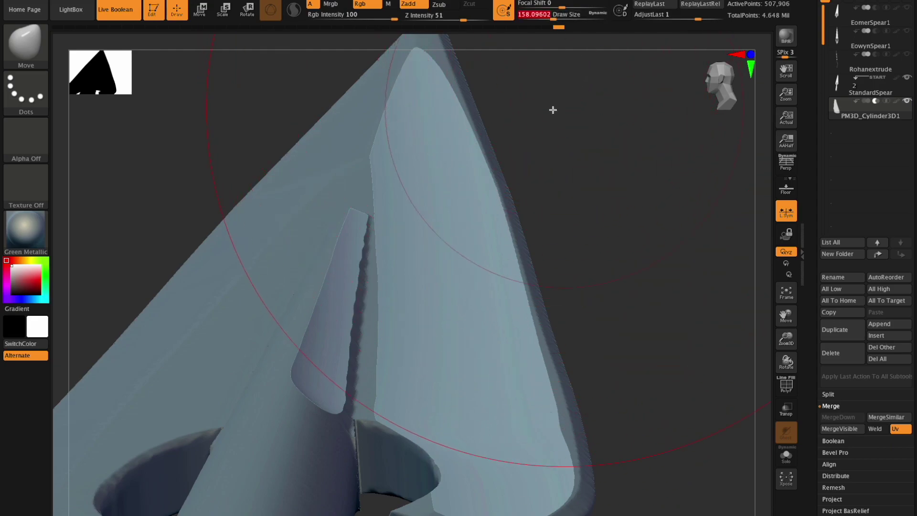
{"action": "left_click", "coordinate": [542, 17]}
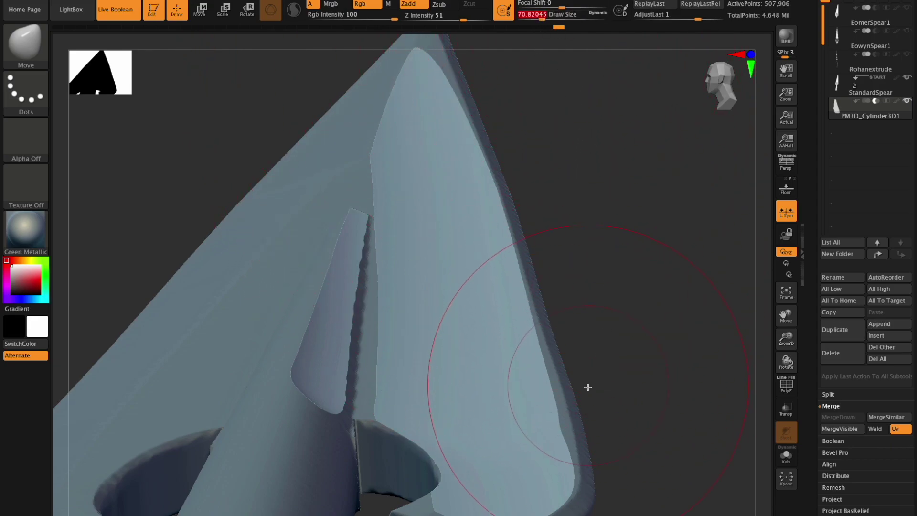
{"action": "left_click_drag", "start_coordinate": [575, 391], "coordinate": [571, 393]}
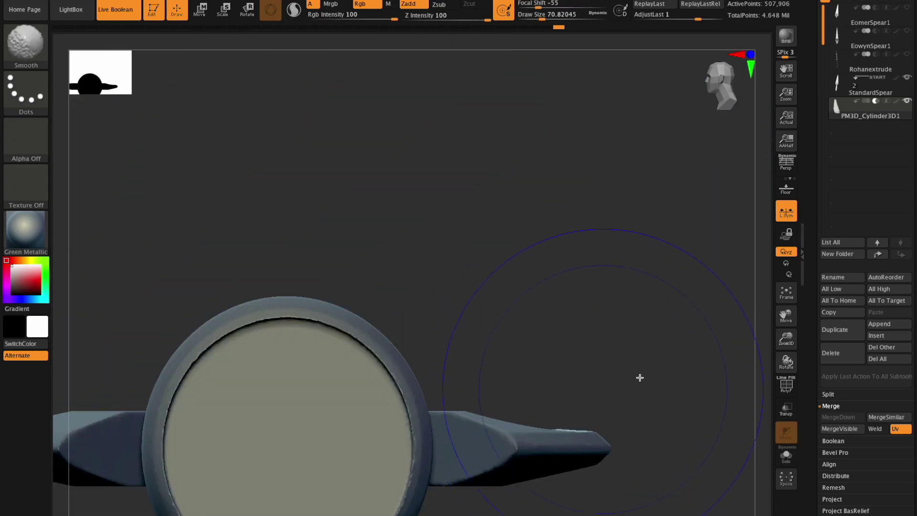
Step: Inspect the groove from the shaft end and along the blade's front face up to the tip
{"action": "left_click_drag", "start_coordinate": [792, 363], "coordinate": [706, 318]}
{"action": "left_click_drag", "start_coordinate": [787, 311], "coordinate": [759, 252]}
{"action": "left_click_drag", "start_coordinate": [796, 359], "coordinate": [791, 323]}
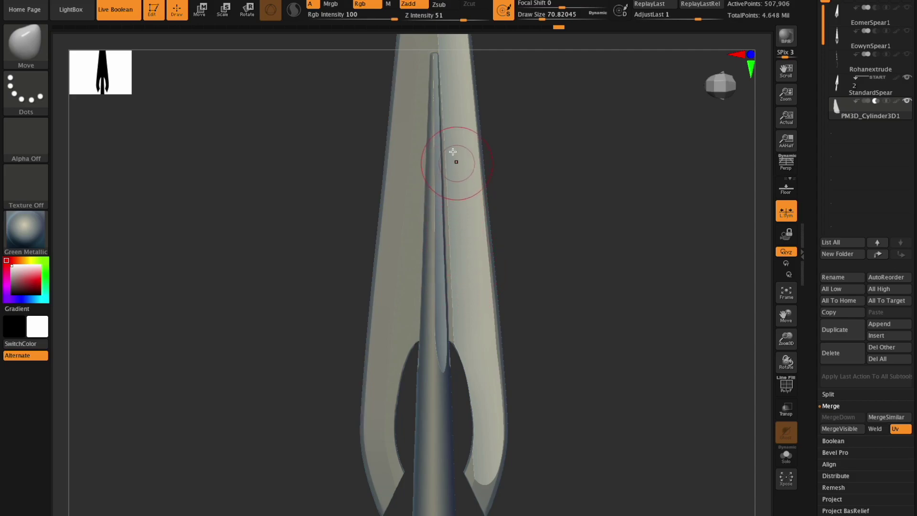
{"action": "mouse_move", "coordinate": [786, 362]}
{"action": "left_mouse_down"}
{"action": "mouse_move", "coordinate": [776, 358]}
{"action": "mouse_move", "coordinate": [787, 362]}
{"action": "left_mouse_up"}
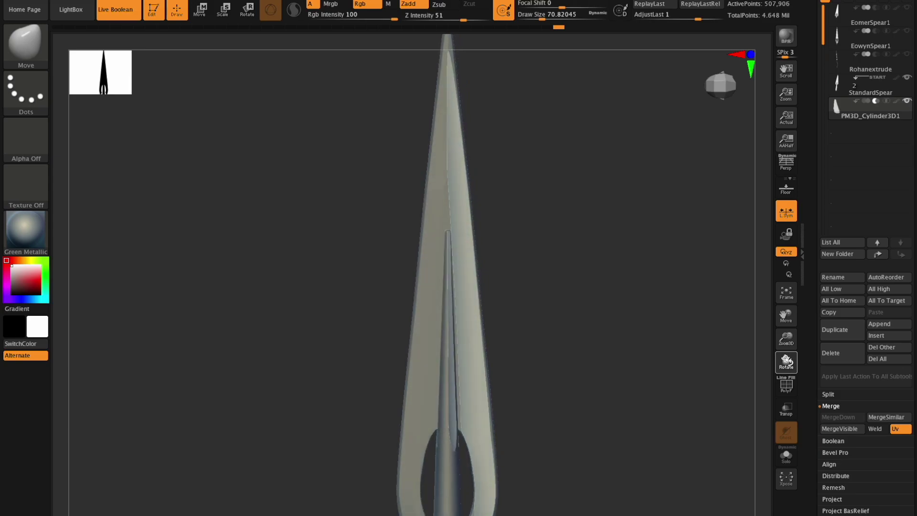
{"action": "left_click_drag", "start_coordinate": [786, 313], "coordinate": [794, 321]}
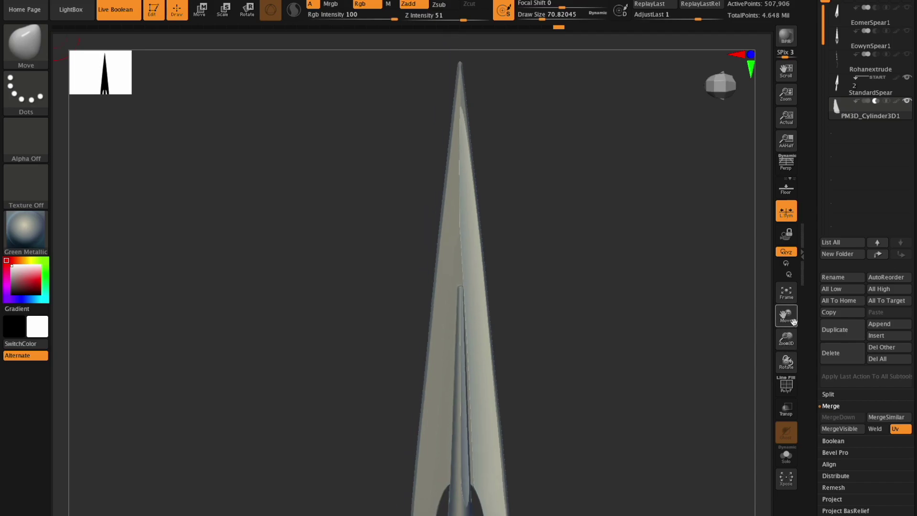
Step: Set the Move brush's draw size to about 286.39 and undo the last adjustment to the groove near the tip
{"action": "left_click_drag", "start_coordinate": [547, 19], "coordinate": [565, 18]}
{"action": "key", "text": "ctrl+z"}
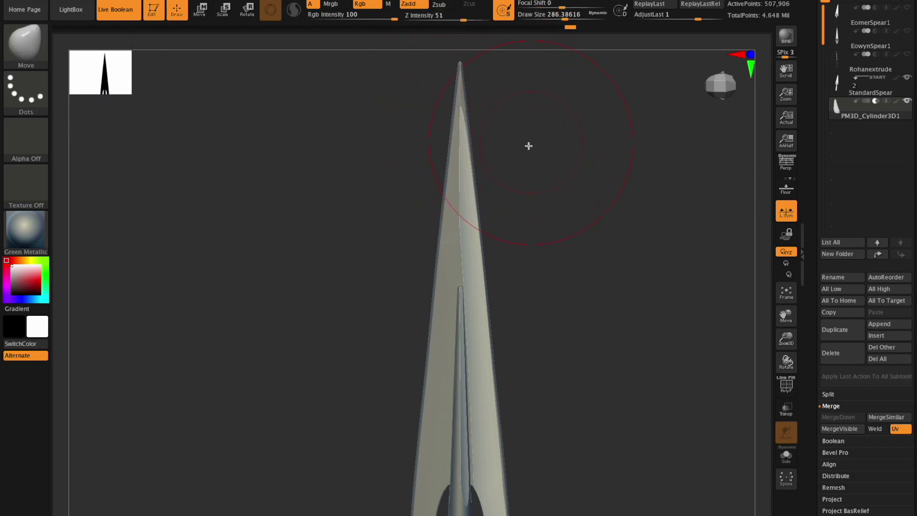
Step: Switch PM3D_Cylinder3D1 to additive mode to examine its full shape against the blade, and return it to subtraction
{"action": "left_click", "coordinate": [872, 103]}
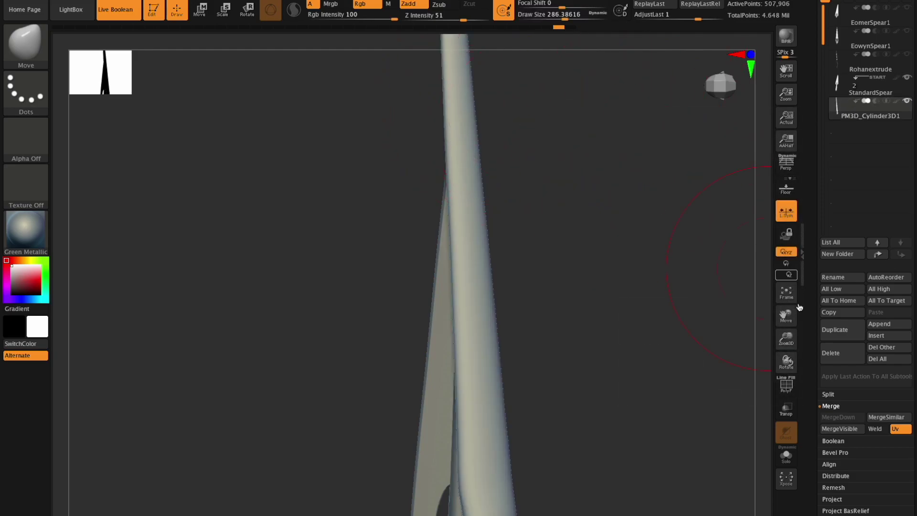
{"action": "left_click_drag", "start_coordinate": [788, 323], "coordinate": [801, 357]}
{"action": "mouse_move", "coordinate": [870, 113]}
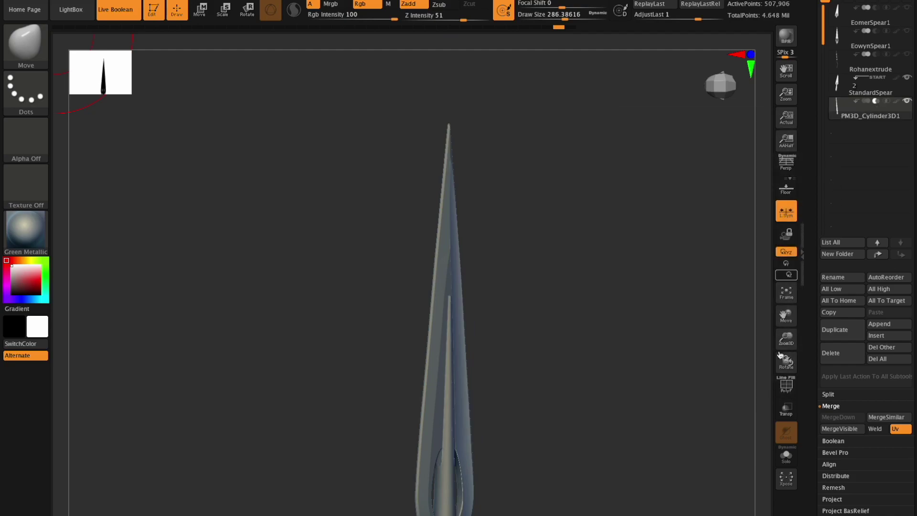
{"action": "left_click_drag", "start_coordinate": [786, 362], "coordinate": [764, 360]}
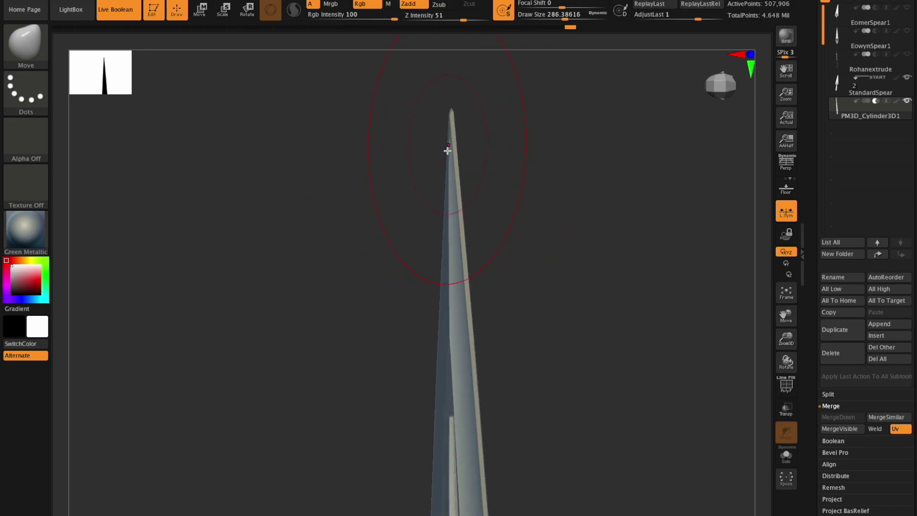
Step: Nudge the groove's narrow upper end into line with the blade tip using the Move brush from angled views
{"action": "mouse_move", "coordinate": [786, 363]}
{"action": "left_mouse_down"}
{"action": "mouse_move", "coordinate": [793, 359]}
{"action": "mouse_move", "coordinate": [786, 365]}
{"action": "mouse_move", "coordinate": [779, 353]}
{"action": "left_mouse_up"}
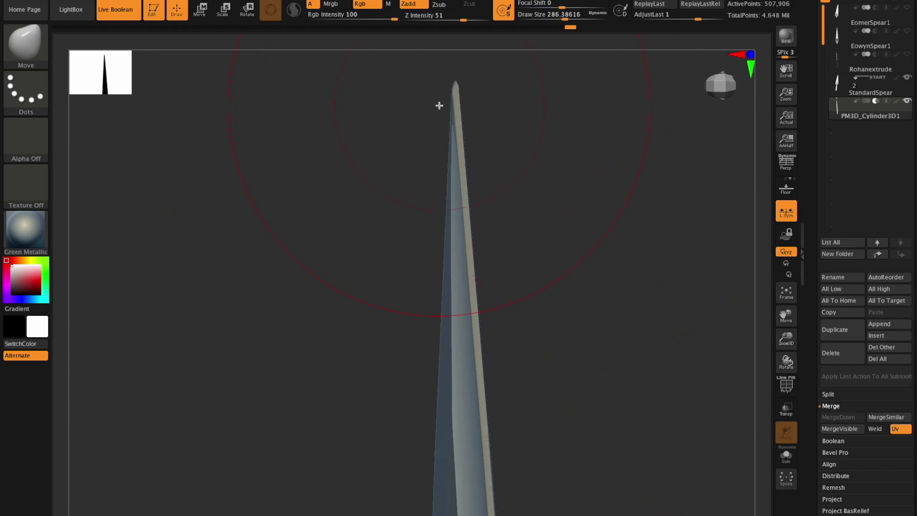
{"action": "left_click_drag", "start_coordinate": [441, 105], "coordinate": [441, 105]}
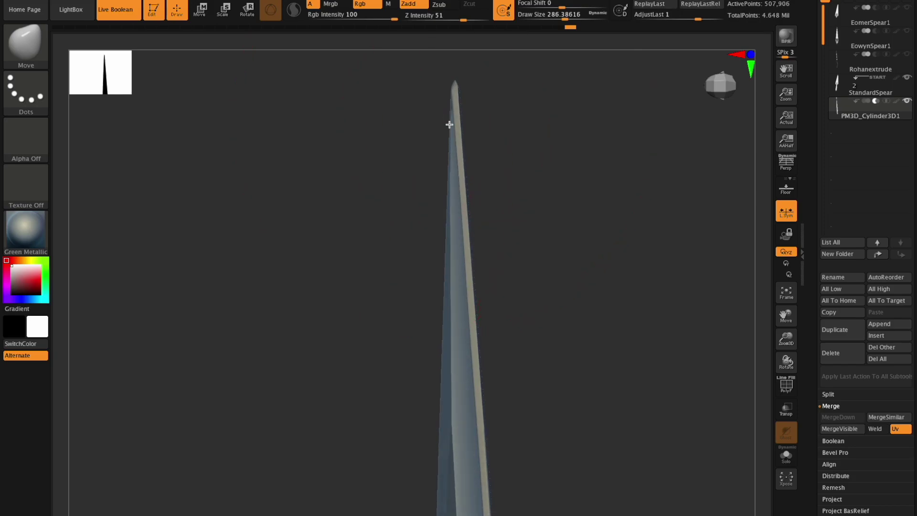
{"action": "left_click_drag", "start_coordinate": [787, 362], "coordinate": [807, 367]}
{"action": "left_click_drag", "start_coordinate": [784, 333], "coordinate": [785, 343]}
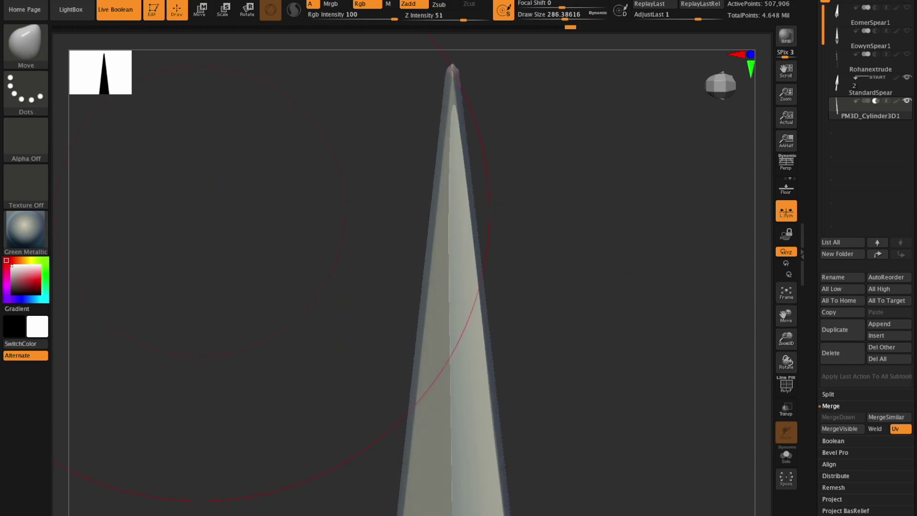
Step: Select the StandardSpear subtool, reduce the draw size to about 59.21 and display the reference image behind the blade tip
{"action": "left_click_drag", "start_coordinate": [786, 337], "coordinate": [806, 360]}
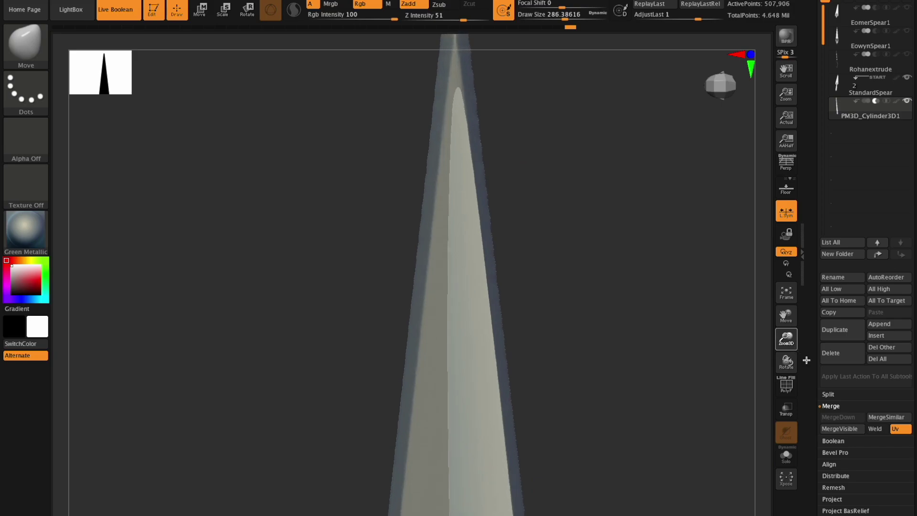
{"action": "left_click_drag", "start_coordinate": [791, 319], "coordinate": [765, 405]}
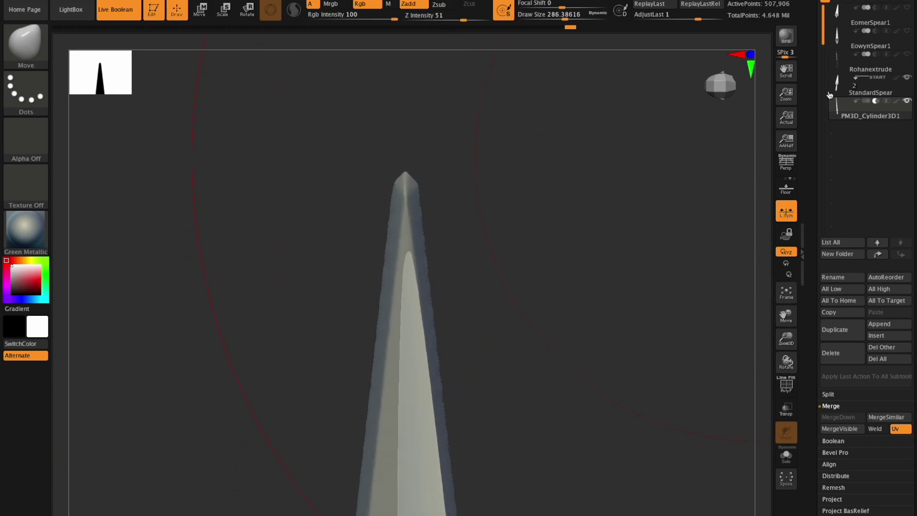
{"action": "left_click", "coordinate": [856, 85]}
{"action": "mouse_move", "coordinate": [566, 15]}
{"action": "left_mouse_down"}
{"action": "mouse_move", "coordinate": [544, 17]}
{"action": "mouse_move", "coordinate": [562, 35]}
{"action": "left_mouse_up"}
{"action": "left_click", "coordinate": [782, 183]}
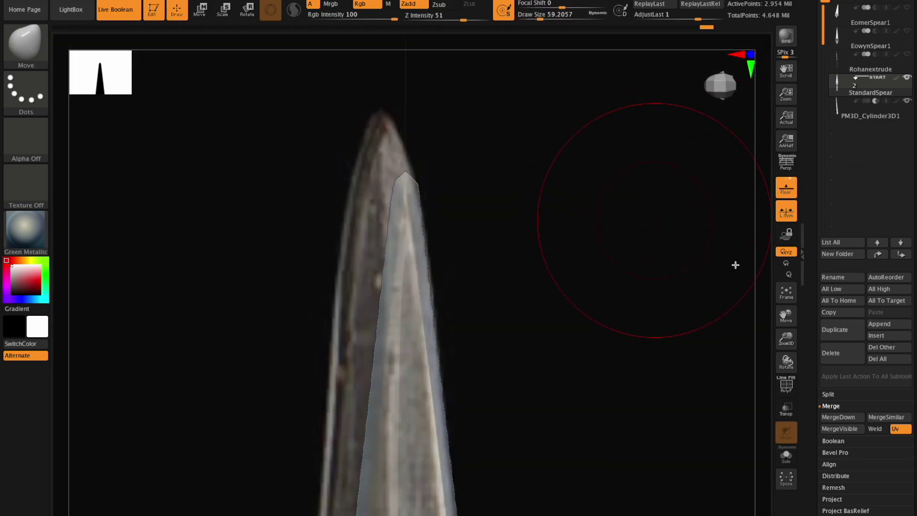
{"action": "left_click_drag", "start_coordinate": [788, 362], "coordinate": [804, 375], "text": "shift"}
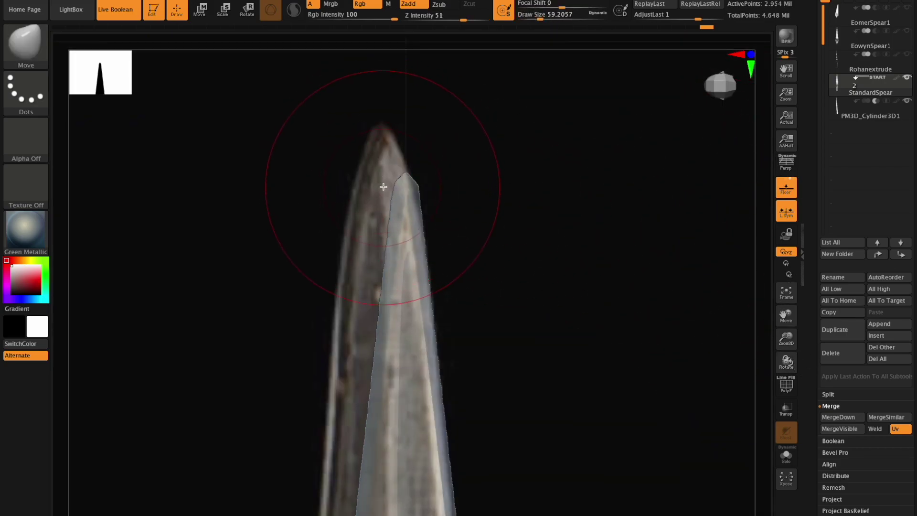
{"action": "mouse_move", "coordinate": [796, 339]}
{"action": "left_mouse_down"}
{"action": "mouse_move", "coordinate": [583, 270]}
{"action": "mouse_move", "coordinate": [430, 184]}
{"action": "mouse_move", "coordinate": [651, 297]}
{"action": "mouse_move", "coordinate": [751, 366]}
{"action": "mouse_move", "coordinate": [702, 306]}
{"action": "left_mouse_up"}
Step: Set the Move brush's draw size to about 158.10 and pull the blade tip up to the height of the reference tip
{"action": "left_click_drag", "start_coordinate": [538, 15], "coordinate": [553, 15]}
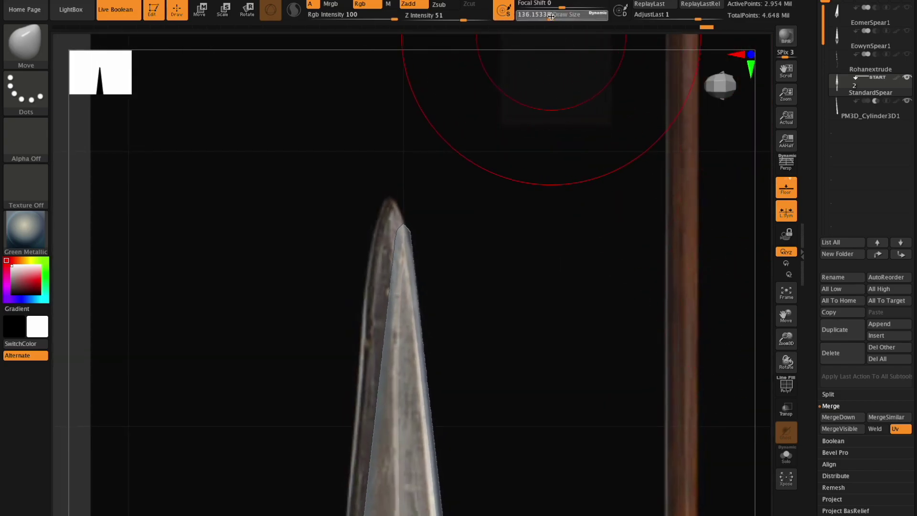
{"action": "left_click", "coordinate": [607, 1]}
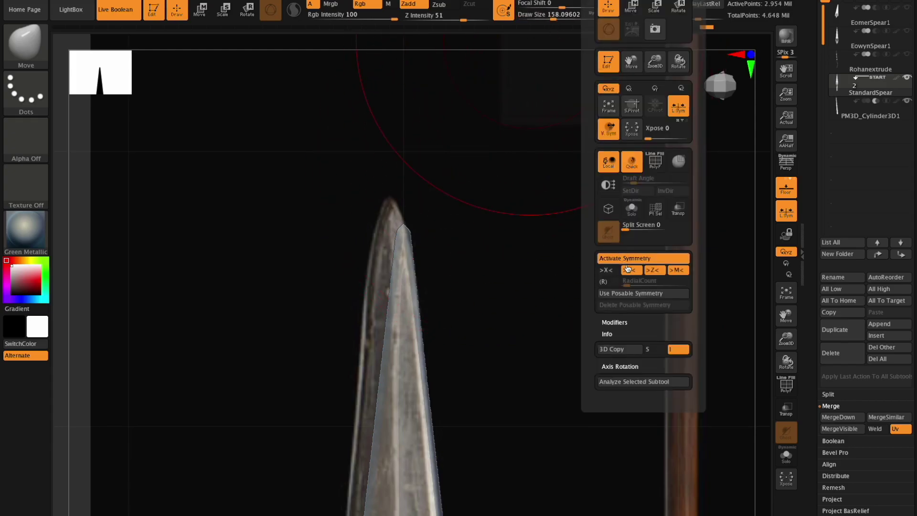
{"action": "left_click_drag", "start_coordinate": [403, 223], "coordinate": [411, 206]}
{"action": "key", "text": "ctrl+z"}
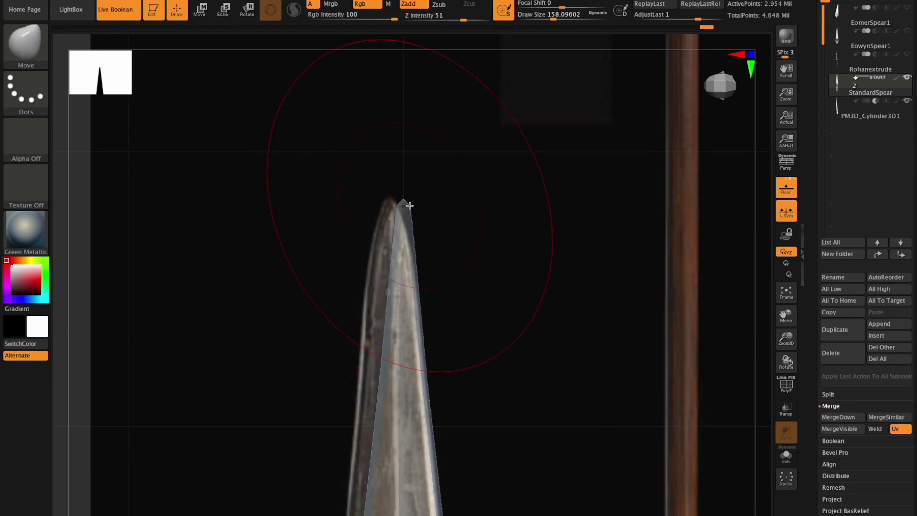
Step: Try to widen the blade's outline just below the tip with the Move brush at a draw size of about 56.47
{"action": "left_click_drag", "start_coordinate": [606, 13], "coordinate": [523, 44]}
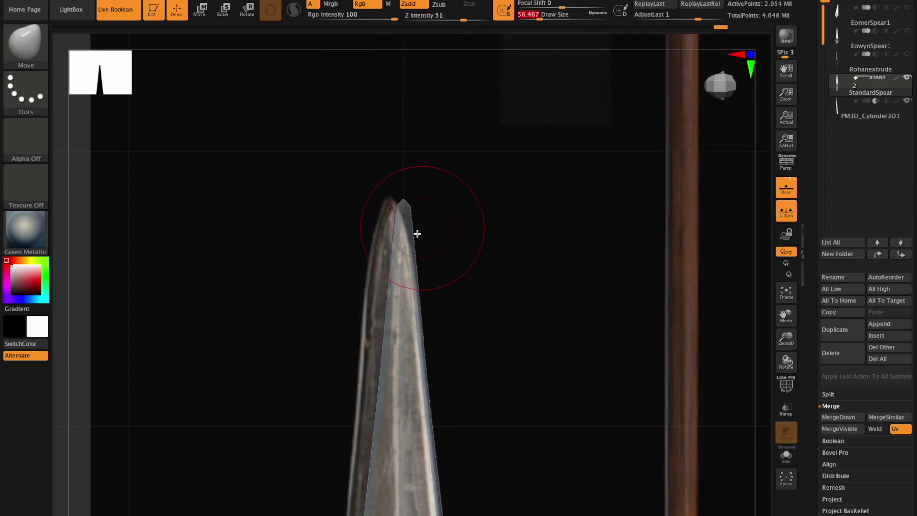
{"action": "left_click_drag", "start_coordinate": [419, 239], "coordinate": [415, 236]}
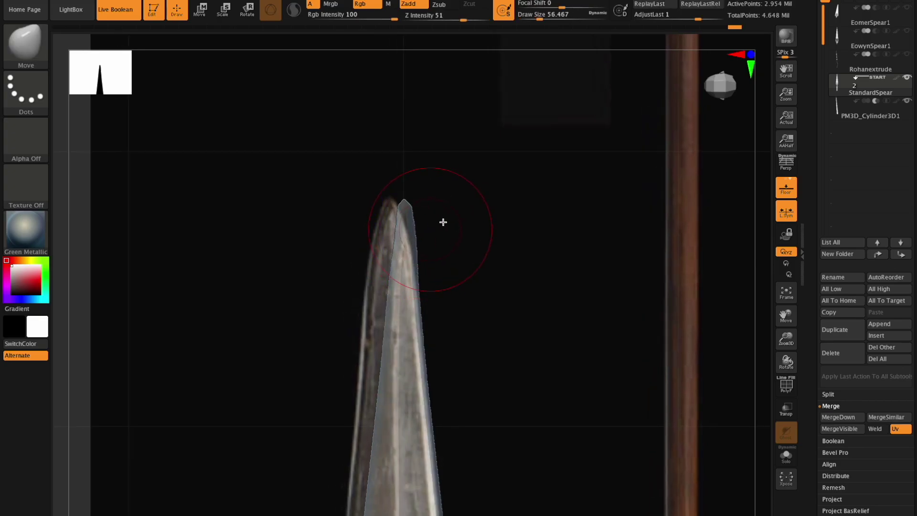
{"action": "key", "text": "space"}
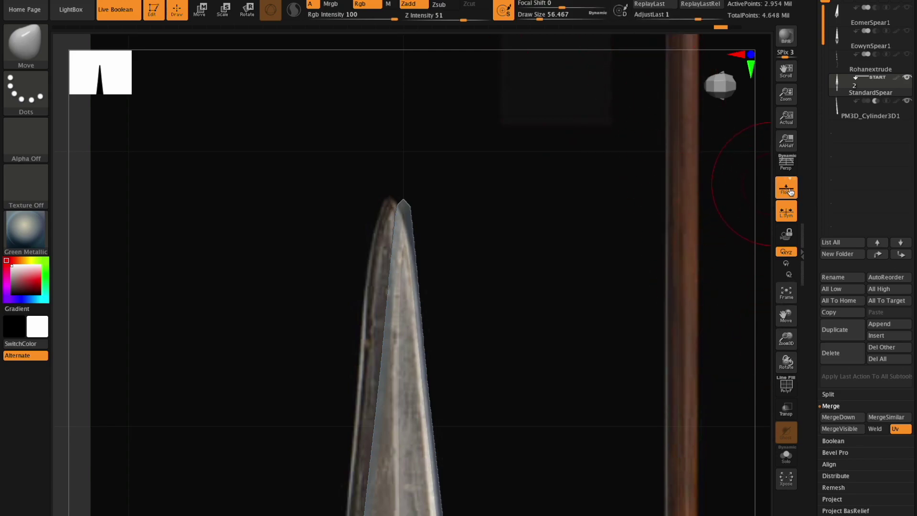
Step: Compare the whole spearhead with the reference image, hide the reference and examine the blade tip up close
{"action": "left_click", "coordinate": [787, 192]}
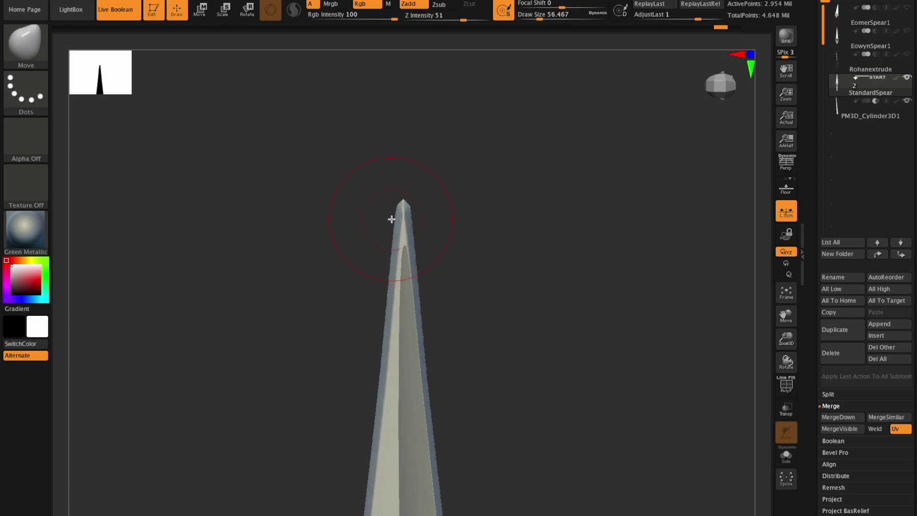
{"action": "left_click_drag", "start_coordinate": [787, 334], "coordinate": [528, 297]}
{"action": "left_click", "coordinate": [788, 192]}
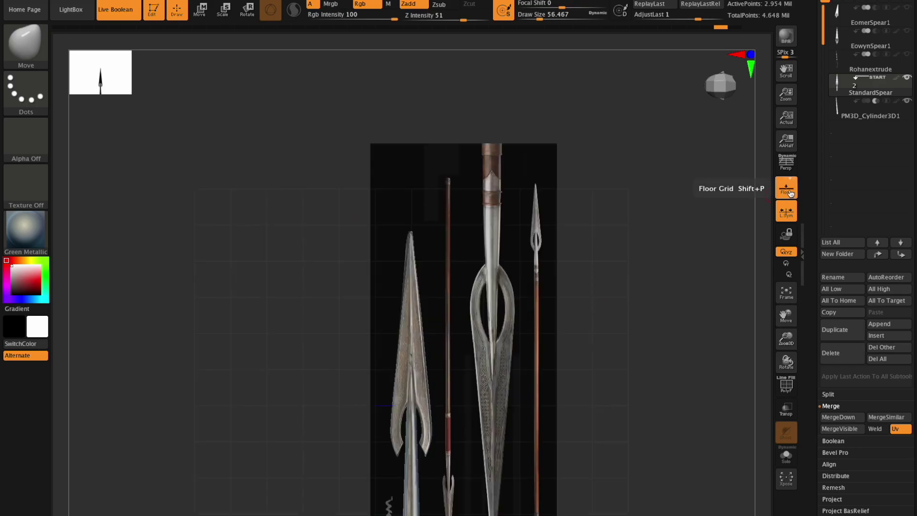
{"action": "left_click", "coordinate": [790, 193]}
{"action": "left_click_drag", "start_coordinate": [781, 342], "coordinate": [870, 451]}
{"action": "left_click_drag", "start_coordinate": [792, 340], "coordinate": [791, 332]}
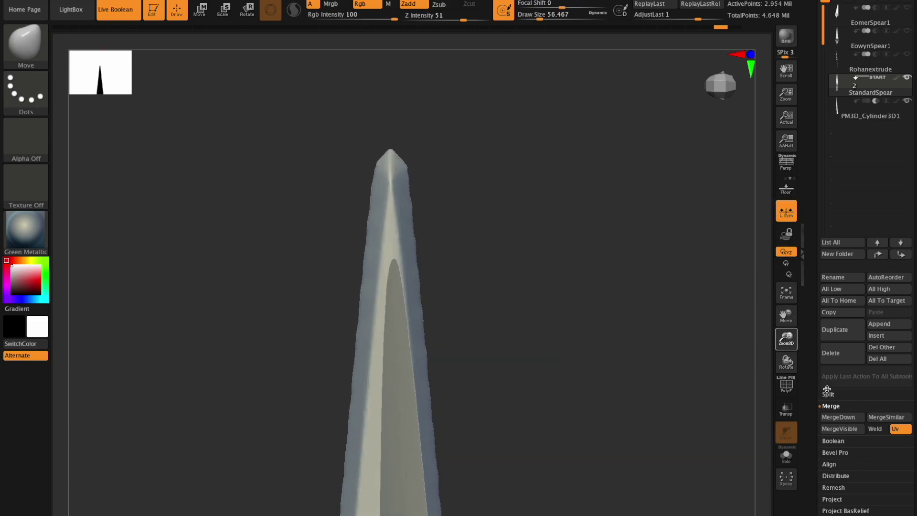
Step: Set the draw size to about 21.62 and try to smooth the shoulder just below the blade tip
{"action": "key", "text": "space"}
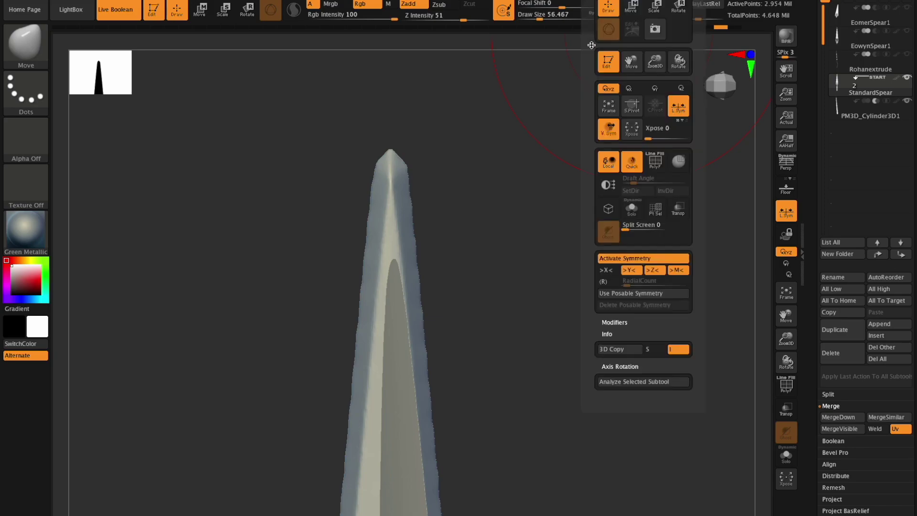
{"action": "left_click_drag", "start_coordinate": [539, 17], "coordinate": [527, 17]}
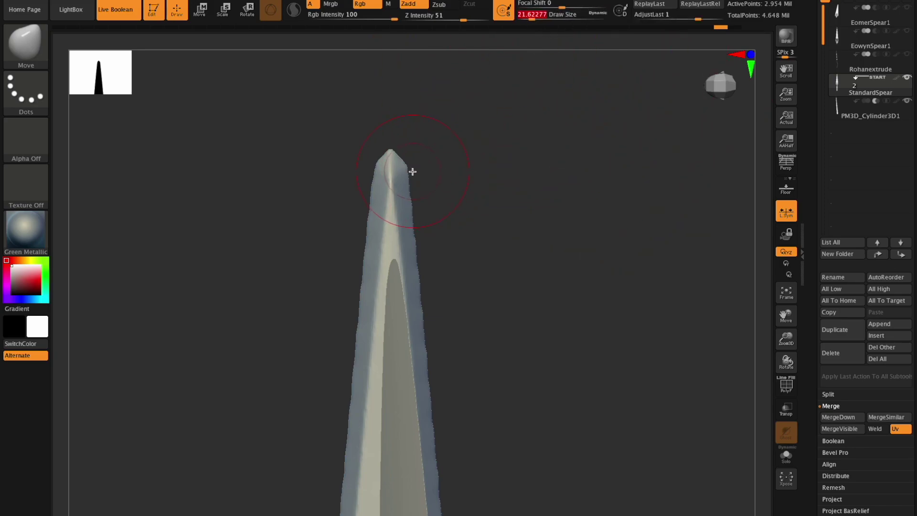
{"action": "key", "text": "shift"}
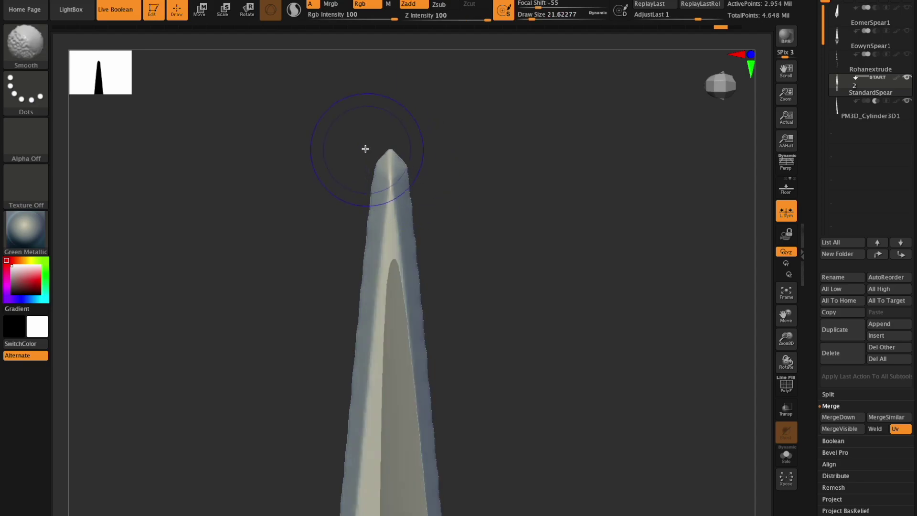
{"action": "mouse_move", "coordinate": [406, 172]}
{"action": "left_mouse_down"}
{"action": "mouse_move", "coordinate": [438, 172]}
{"action": "mouse_move", "coordinate": [392, 173]}
{"action": "mouse_move", "coordinate": [416, 175]}
{"action": "mouse_move", "coordinate": [406, 173]}
{"action": "left_mouse_up"}
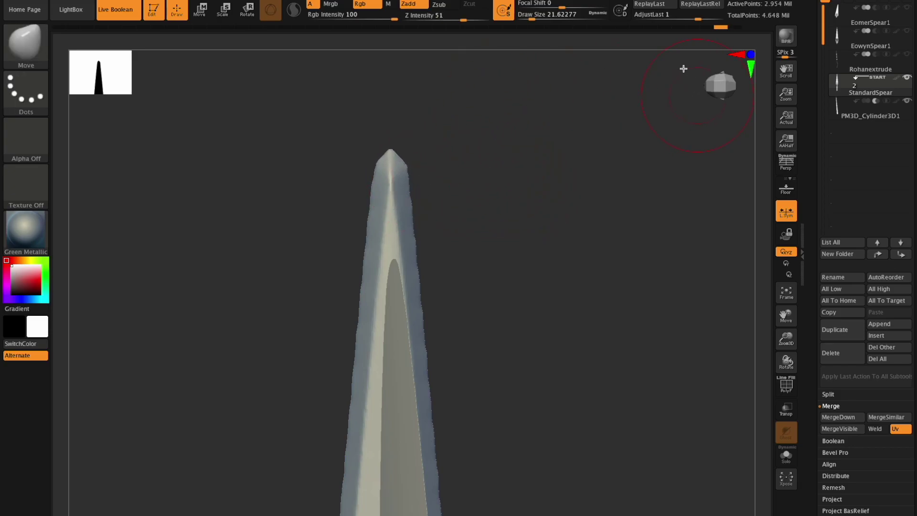
Step: Toggle the Y and Z symmetry axes and check the brush mirroring at the blade tip from the face and edge
{"action": "mouse_move", "coordinate": [600, 1]}
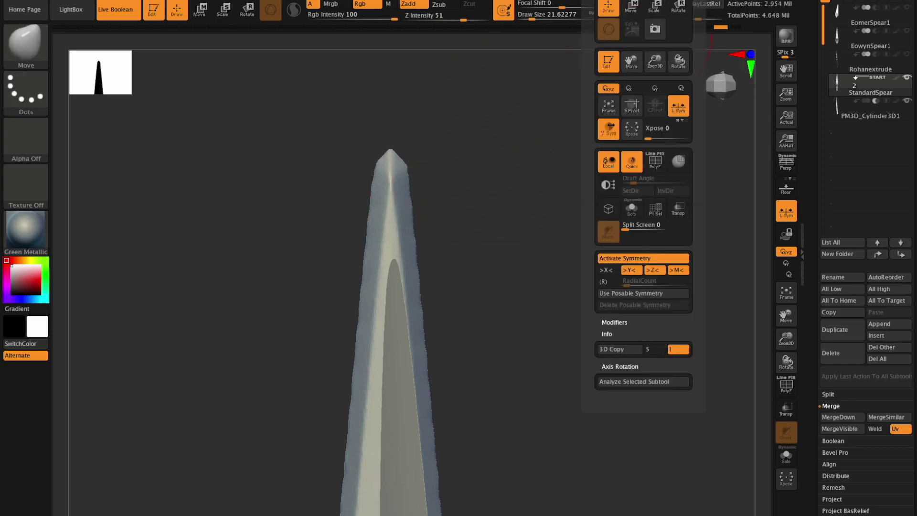
{"action": "left_click", "coordinate": [631, 271]}
{"action": "left_click", "coordinate": [654, 271]}
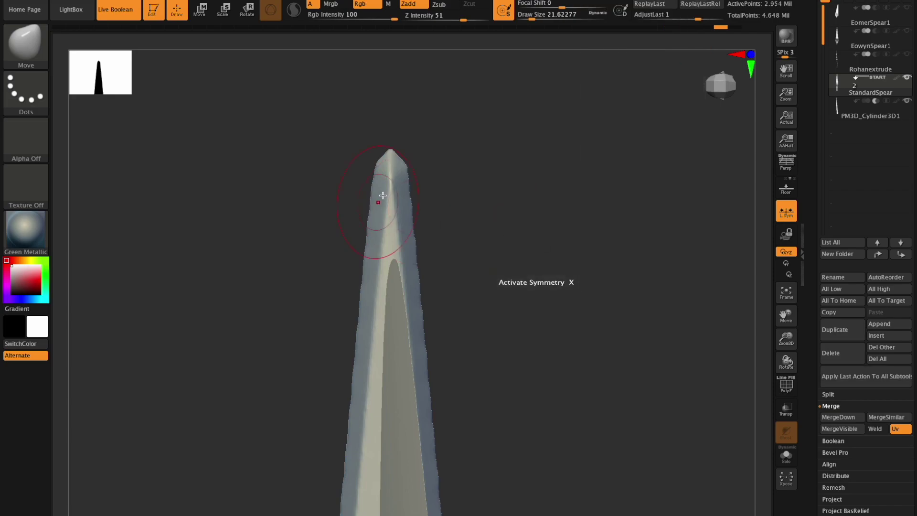
{"action": "mouse_move", "coordinate": [784, 358]}
{"action": "left_mouse_down"}
{"action": "mouse_move", "coordinate": [755, 367]}
{"action": "mouse_move", "coordinate": [774, 348]}
{"action": "left_mouse_up"}
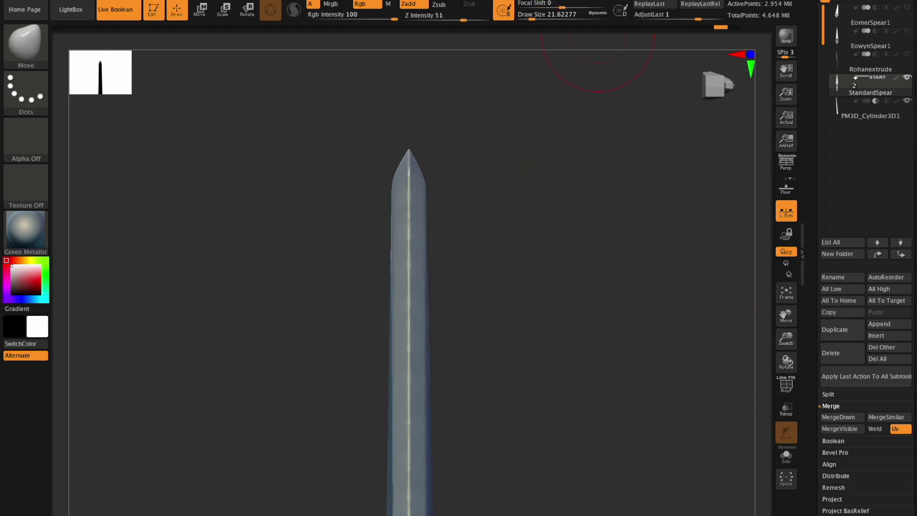
{"action": "left_click", "coordinate": [602, 0]}
{"action": "left_click", "coordinate": [657, 270]}
{"action": "left_click_drag", "start_coordinate": [786, 362], "coordinate": [766, 353]}
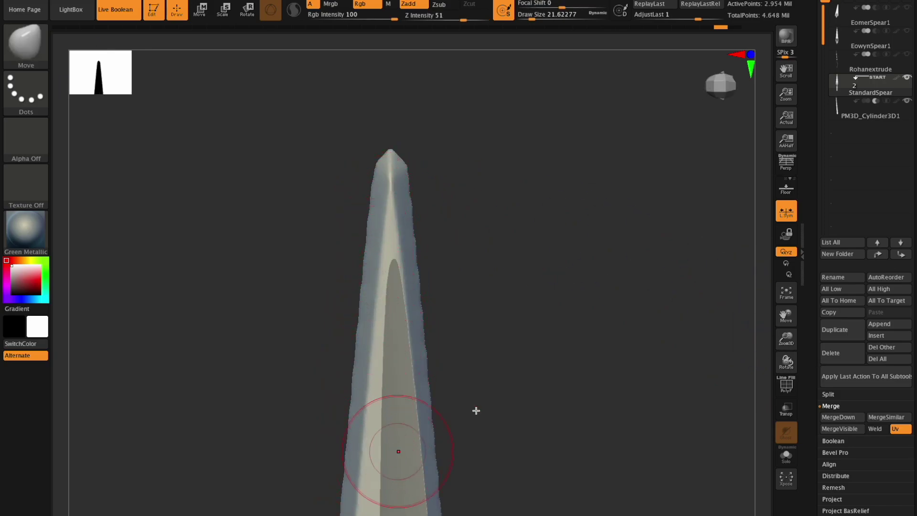
Step: Toggle Z symmetry again and check the brush mirroring farther down the blade from its face and edge
{"action": "left_click_drag", "start_coordinate": [785, 339], "coordinate": [772, 186]}
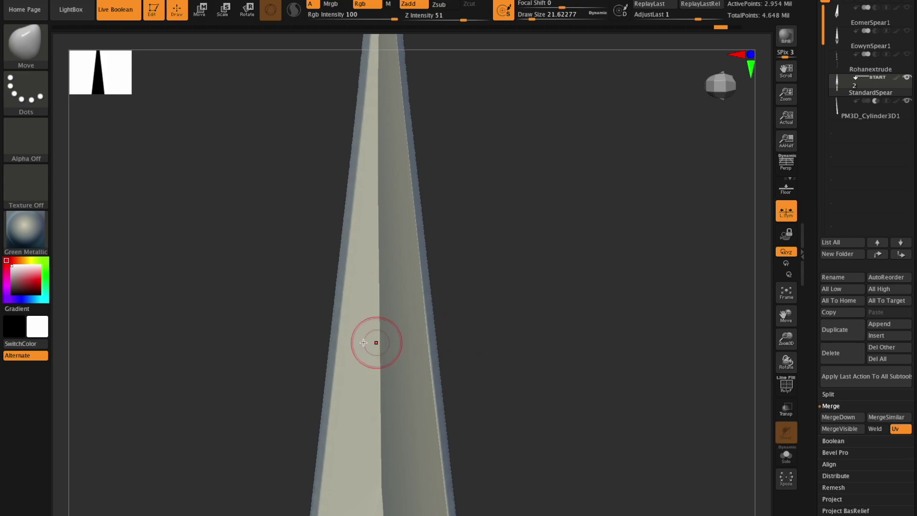
{"action": "key", "text": "space"}
{"action": "left_click", "coordinate": [654, 271]}
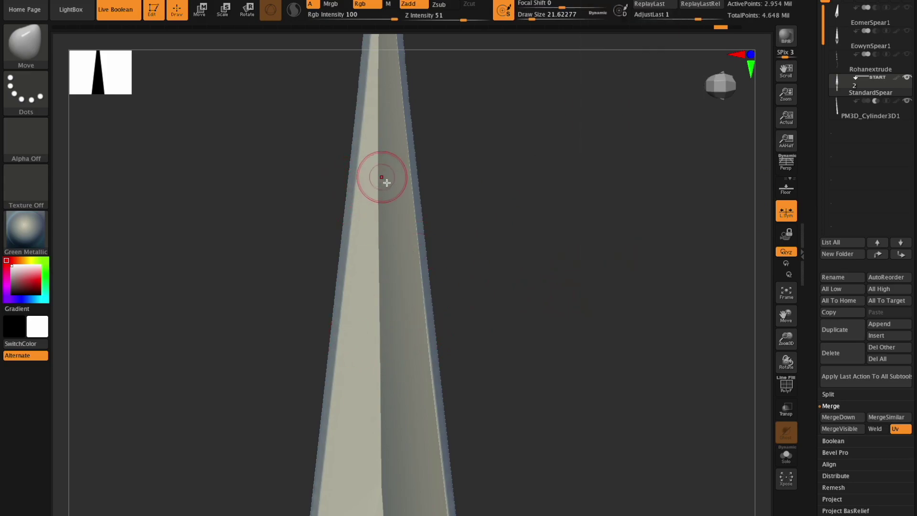
{"action": "left_click_drag", "start_coordinate": [786, 361], "coordinate": [401, 227]}
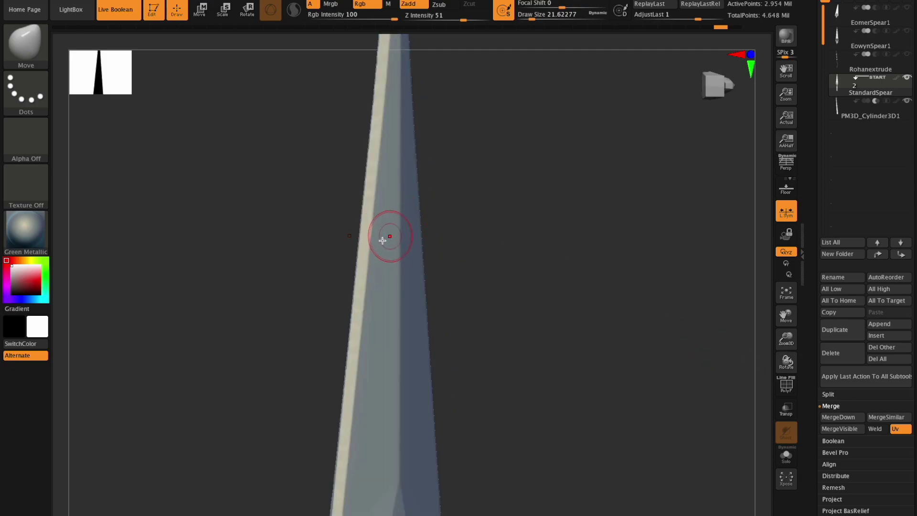
{"action": "left_click_drag", "start_coordinate": [786, 361], "coordinate": [740, 333]}
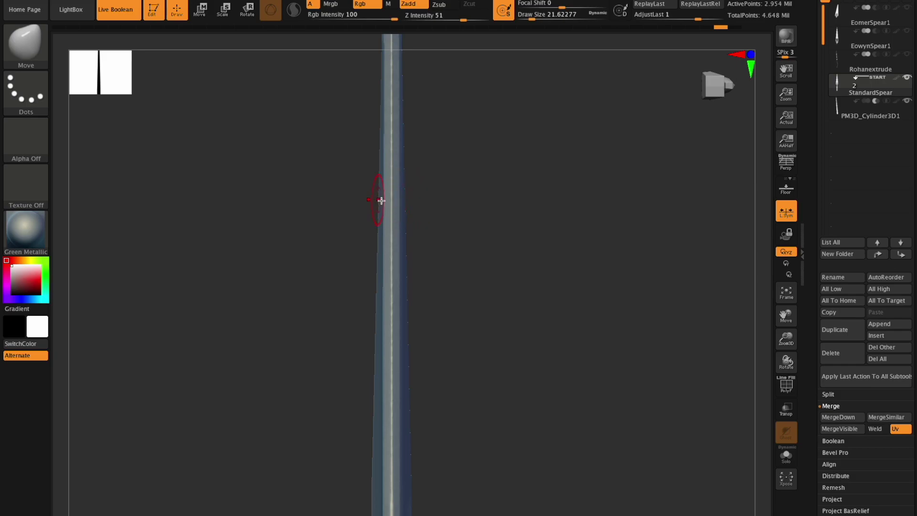
Step: Centre the StandardSpear subtool by setting its X Position and Z Position to 0 in the geometry settings
{"action": "left_click_drag", "start_coordinate": [791, 318], "coordinate": [817, 358]}
{"action": "left_click", "coordinate": [793, 297]}
{"action": "scroll", "coordinate": [826, 334], "scroll_direction": "down", "scroll_amount": 5}
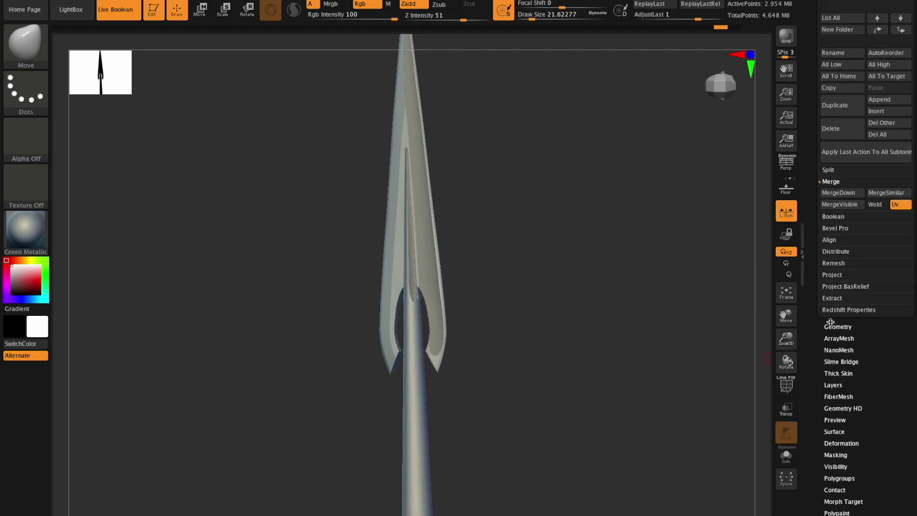
{"action": "left_click", "coordinate": [838, 326]}
{"action": "left_click", "coordinate": [833, 282]}
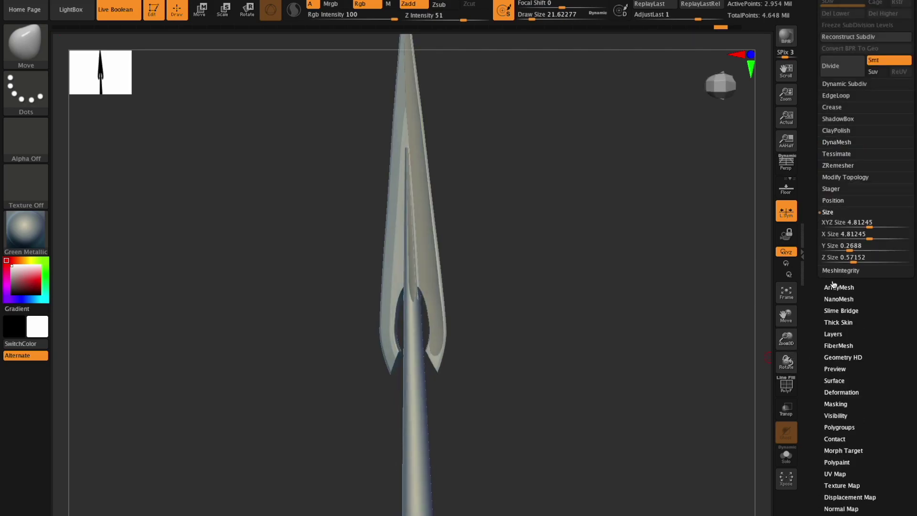
{"action": "left_click", "coordinate": [831, 201]}
{"action": "left_click", "coordinate": [843, 223]}
{"action": "type", "text": "-0"}
{"action": "left_click", "coordinate": [842, 212]}
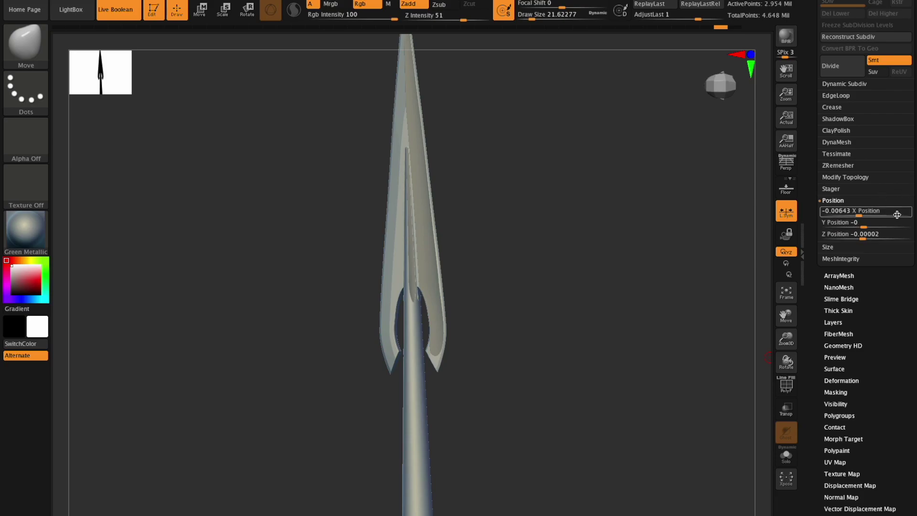
{"action": "left_click", "coordinate": [860, 214]}
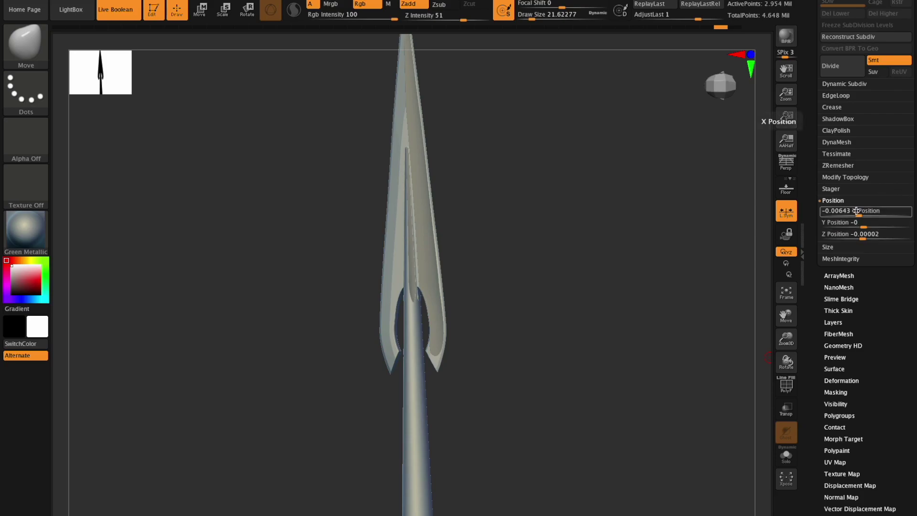
{"action": "key", "text": "Return"}
{"action": "left_click", "coordinate": [858, 233]}
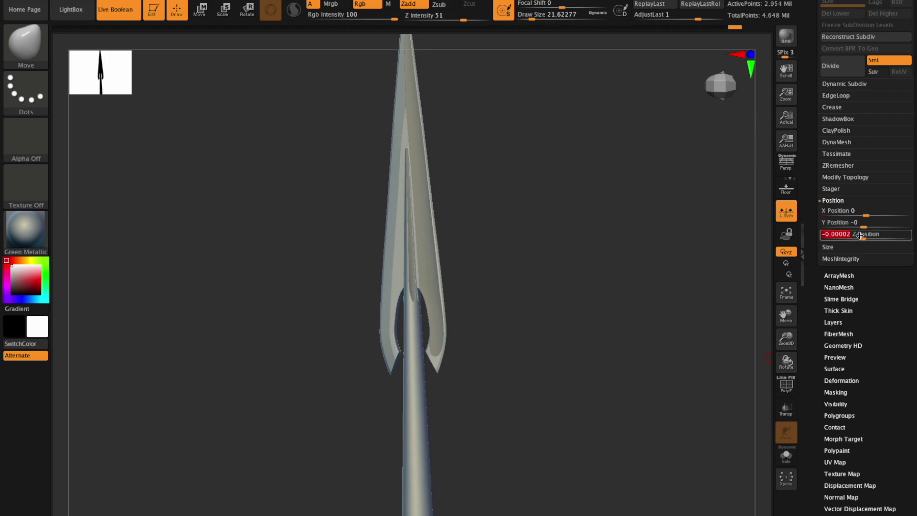
{"action": "type", "text": "0"}
{"action": "key", "text": "Return"}
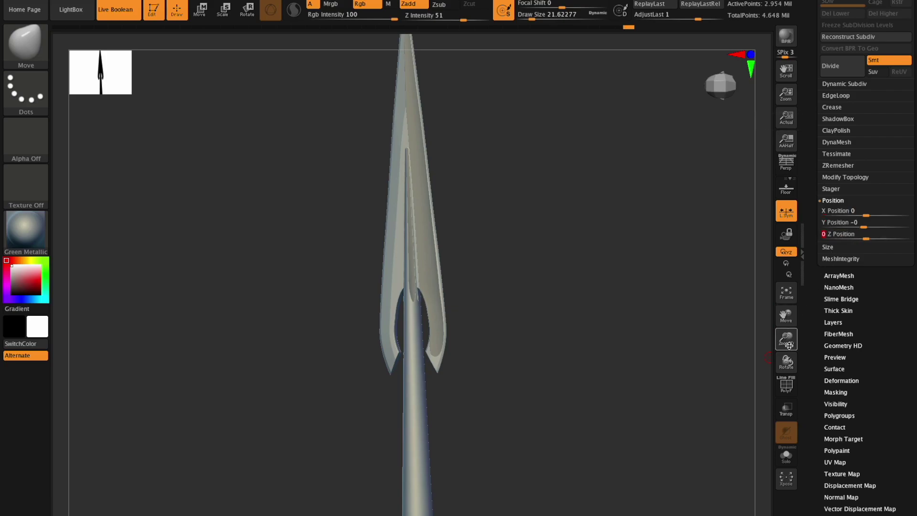
Step: Check the centred spear from its end and edge, and set the brush symmetry to Y without X or Z
{"action": "left_click_drag", "start_coordinate": [786, 362], "coordinate": [774, 352], "text": "shift"}
{"action": "left_click_drag", "start_coordinate": [787, 314], "coordinate": [787, 385]}
{"action": "mouse_move", "coordinate": [787, 338]}
{"action": "left_mouse_down"}
{"action": "mouse_move", "coordinate": [788, 363]}
{"action": "mouse_move", "coordinate": [787, 336]}
{"action": "left_mouse_up"}
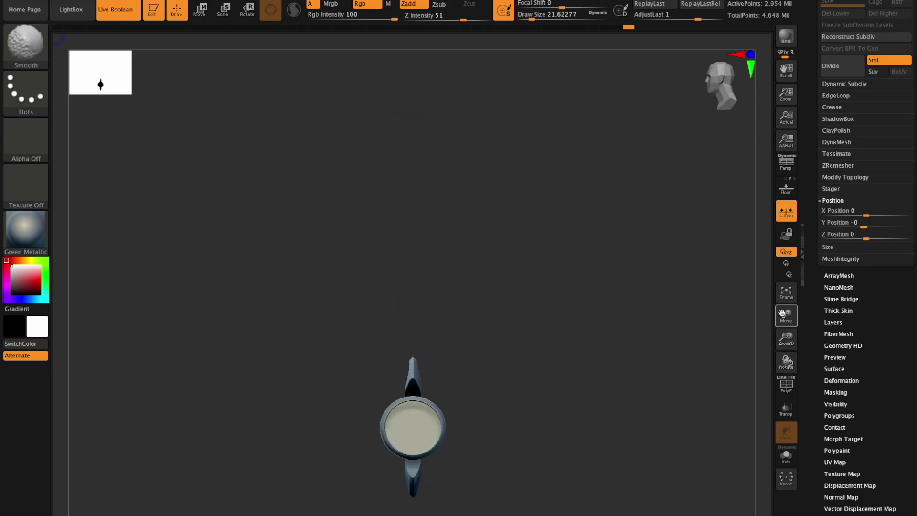
{"action": "left_click_drag", "start_coordinate": [795, 389], "coordinate": [795, 409]}
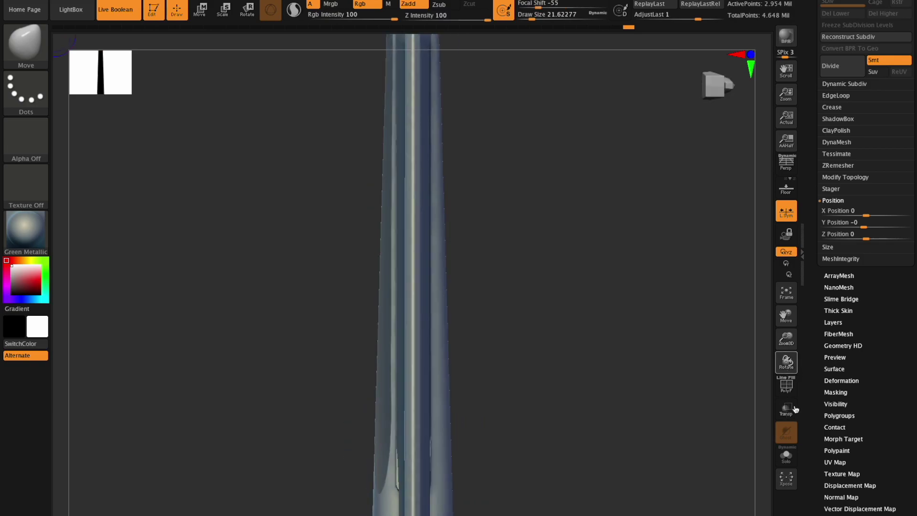
{"action": "left_click", "coordinate": [791, 297]}
{"action": "left_click_drag", "start_coordinate": [784, 342], "coordinate": [822, 352]}
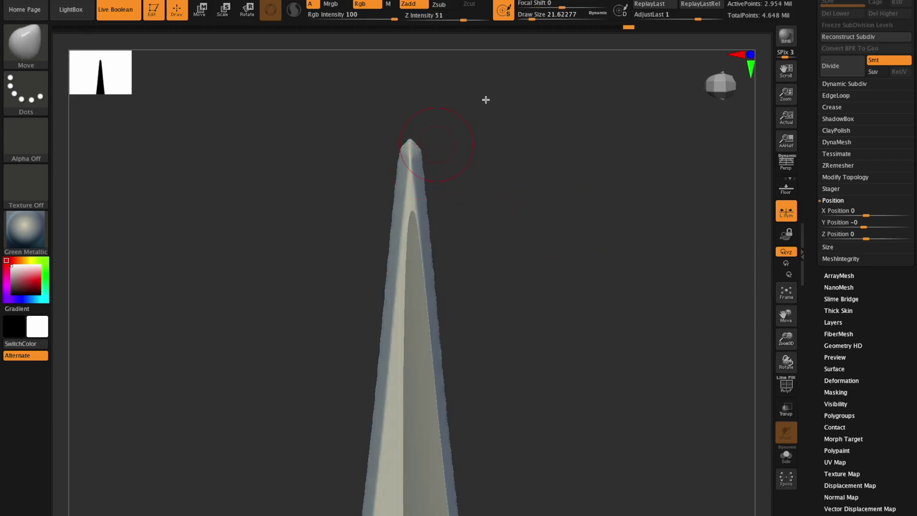
{"action": "left_click", "coordinate": [593, 1]}
{"action": "left_click", "coordinate": [606, 274]}
{"action": "key", "text": "space"}
{"action": "key", "text": "space"}
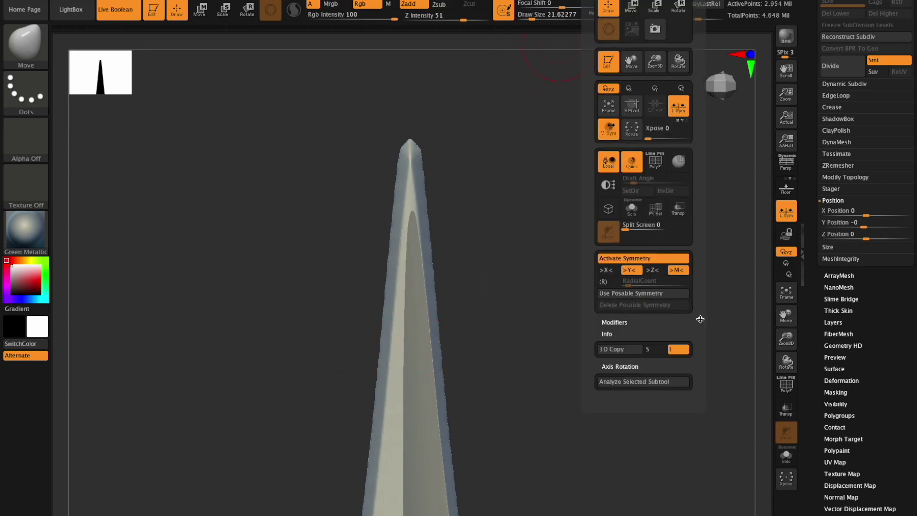
{"action": "left_click_drag", "start_coordinate": [782, 334], "coordinate": [785, 377]}
{"action": "left_click_drag", "start_coordinate": [789, 343], "coordinate": [820, 392]}
{"action": "left_click_drag", "start_coordinate": [795, 364], "coordinate": [758, 287]}
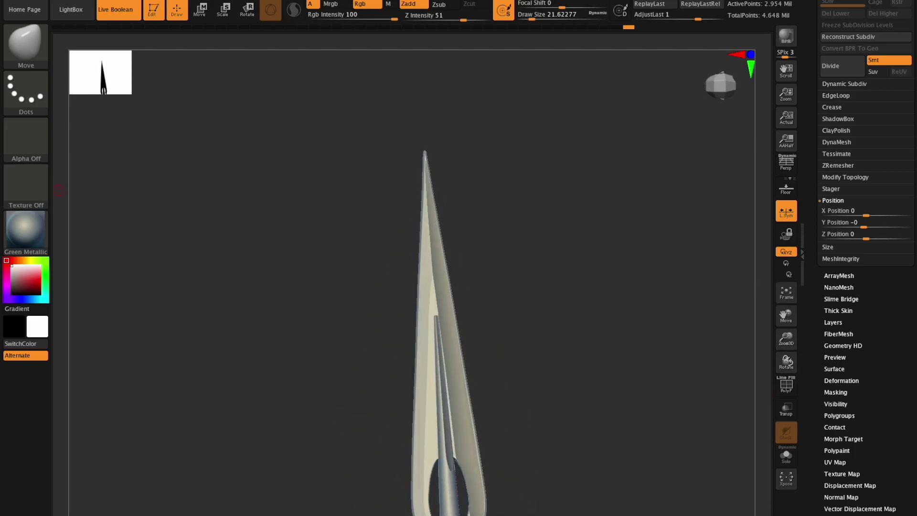